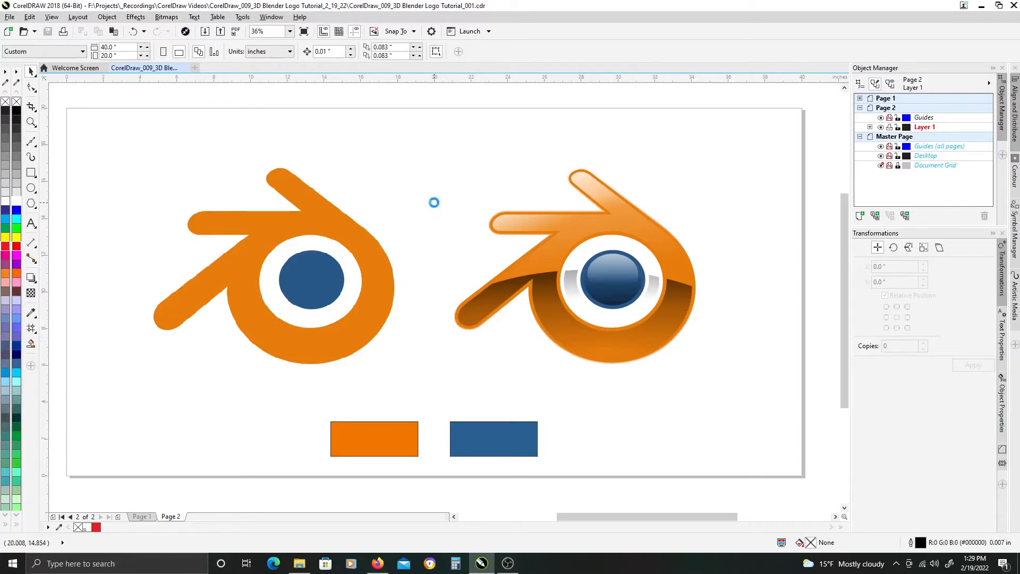
# On Page 1, draw an ellipse about 3.58 × 3.09 inches over the logo's blue circle and give it a red outline
pyautogui.press('pageup')
pyautogui.click(445, 243)
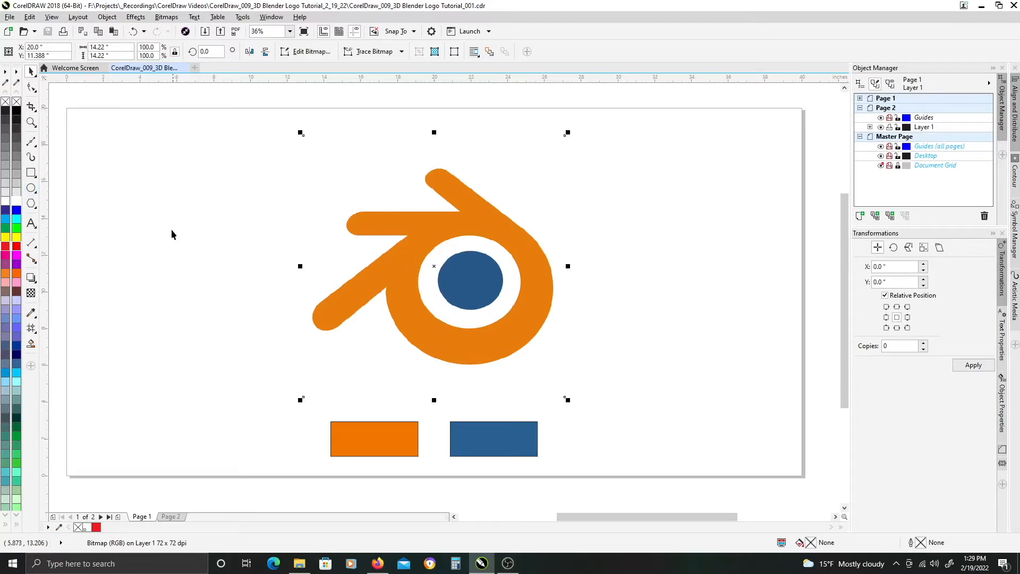
pyautogui.click(31, 188)
pyautogui.moveTo(438, 252)
pyautogui.mouseDown()
pyautogui.moveTo(505, 309)
pyautogui.moveTo(496, 308)
pyautogui.mouseUp()
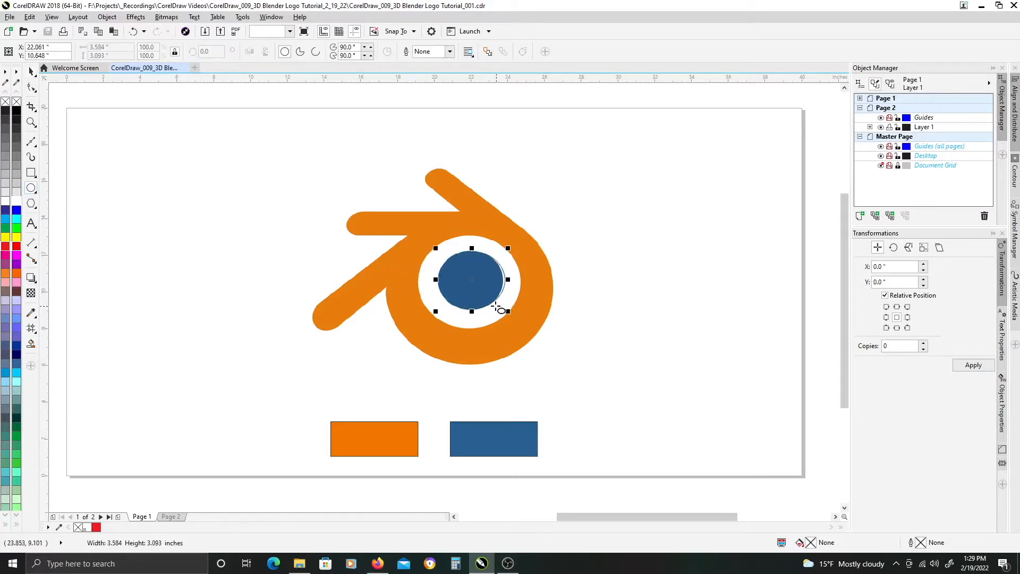
pyautogui.scroll(2, 494, 287)
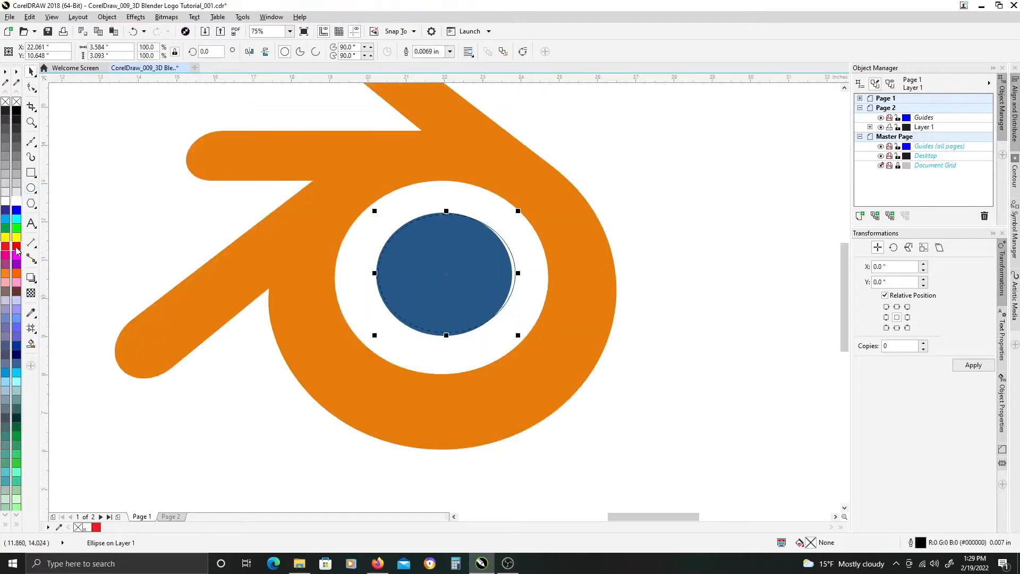
pyautogui.scroll(2, 441, 282)
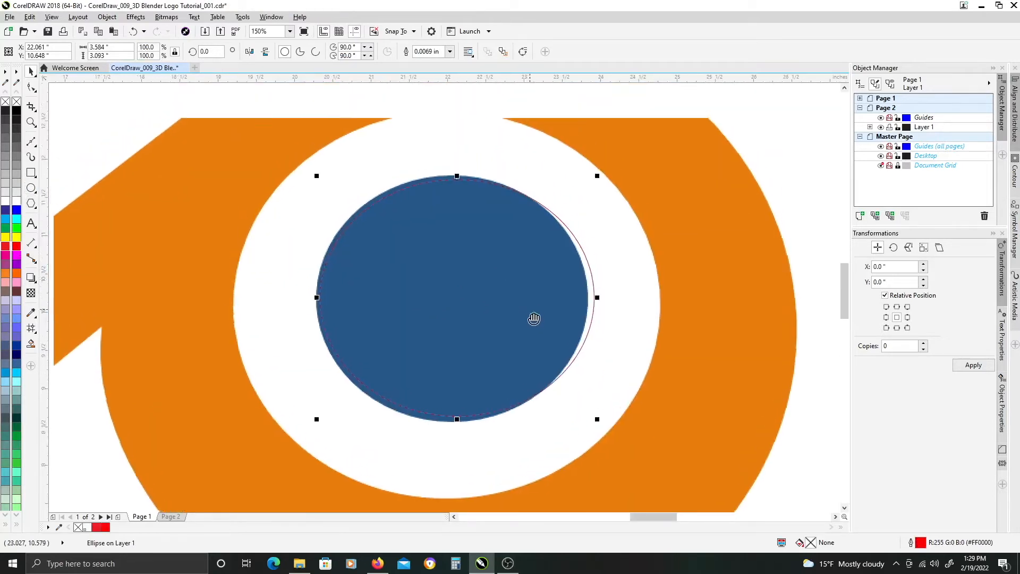
# Move and resize the red ellipse to fit the blue circle's edge, about 3.54 × 3.22 inches
pyautogui.moveTo(458, 303); pyautogui.dragTo(456, 305)
pyautogui.moveTo(597, 304); pyautogui.dragTo(594, 304)
pyautogui.moveTo(454, 426); pyautogui.dragTo(455, 431)
pyautogui.moveTo(455, 182); pyautogui.dragTo(455, 175)
pyautogui.click(339, 266)
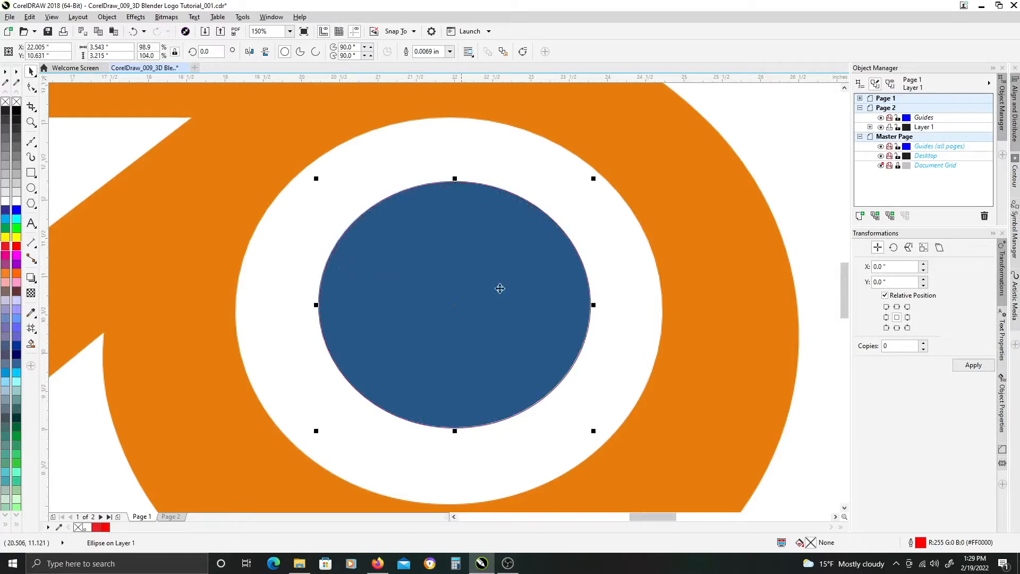
# Make an enlarged copy of the ellipse and fit it to the white circle's edge, about 5.57 × 5.05 inches
pyautogui.scroll(-2, 557, 284)
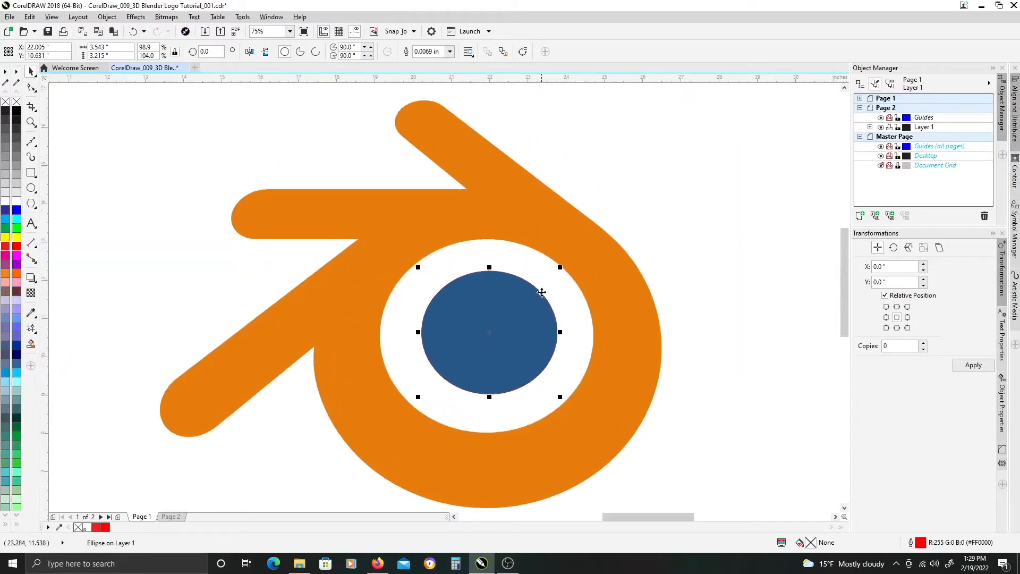
pyautogui.scroll(2, 538, 294)
pyautogui.moveTo(607, 218); pyautogui.dragTo(666, 240)
pyautogui.moveTo(620, 186); pyautogui.dragTo(648, 157)
pyautogui.moveTo(357, 282); pyautogui.dragTo(405, 168)
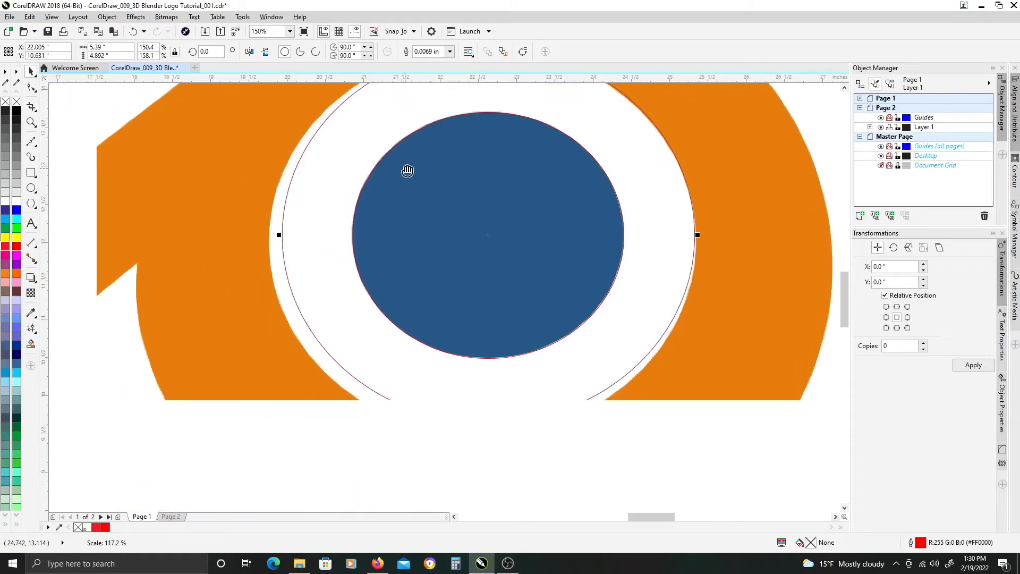
pyautogui.moveTo(279, 234); pyautogui.dragTo(267, 234)
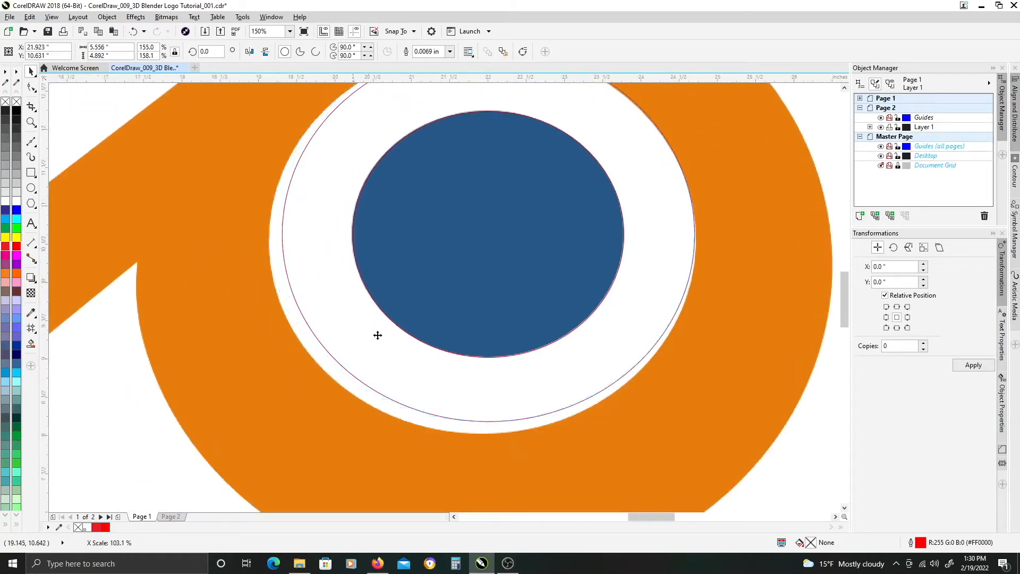
pyautogui.moveTo(484, 351); pyautogui.dragTo(482, 324)
pyautogui.moveTo(476, 378); pyautogui.dragTo(477, 393)
pyautogui.moveTo(553, 255); pyautogui.dragTo(534, 348)
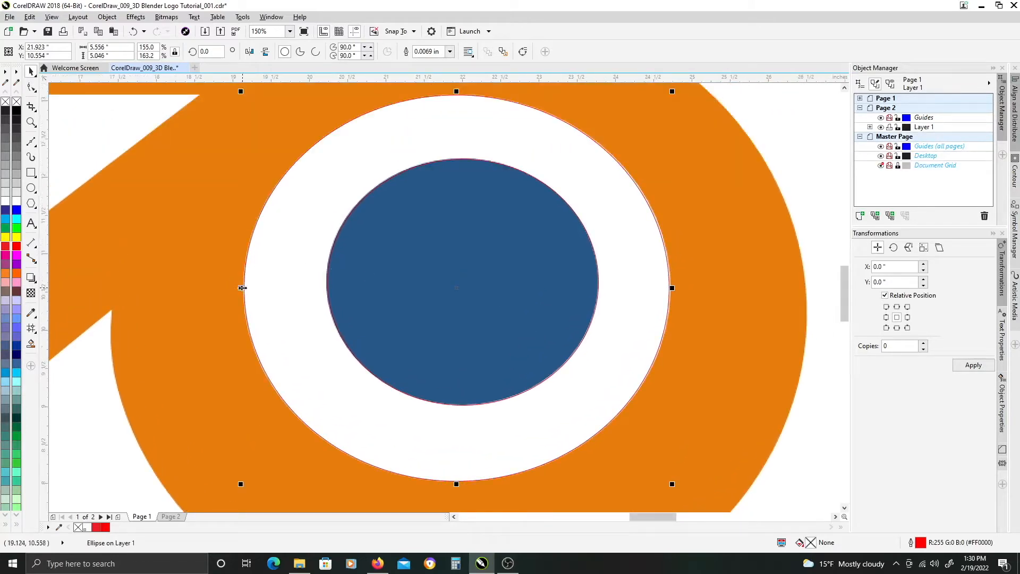
pyautogui.moveTo(242, 287); pyautogui.dragTo(241, 288)
# Make another enlarged copy of the ellipse and fit it to the orange ring's outer edge, about 9.09 × 8.33 inches
pyautogui.scroll(-3, 501, 285)
pyautogui.moveTo(501, 212); pyautogui.dragTo(437, 298)
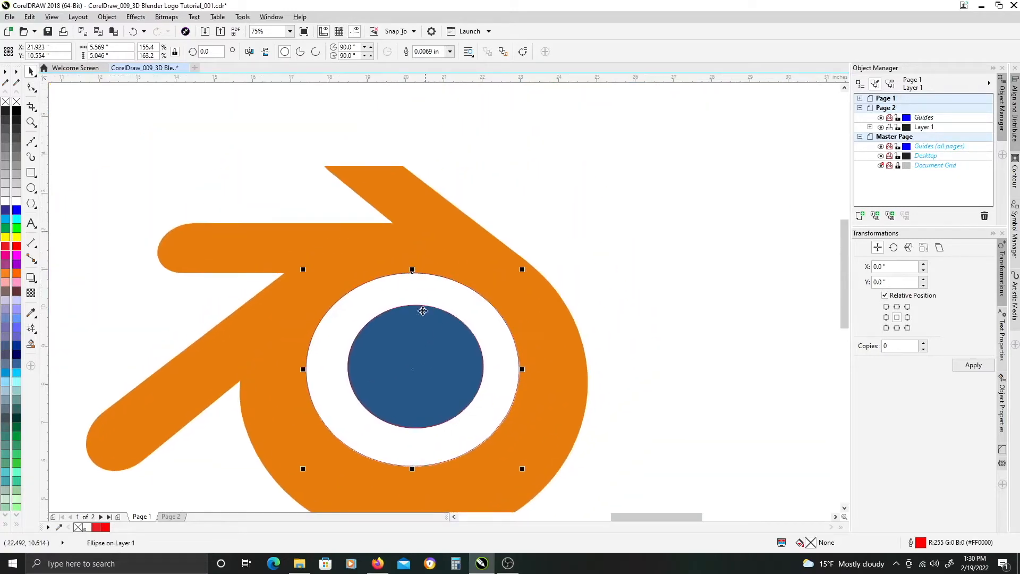
pyautogui.moveTo(461, 332); pyautogui.dragTo(489, 220)
pyautogui.moveTo(584, 171); pyautogui.dragTo(597, 150)
pyautogui.moveTo(427, 307); pyautogui.dragTo(428, 322)
pyautogui.moveTo(594, 320); pyautogui.dragTo(604, 320)
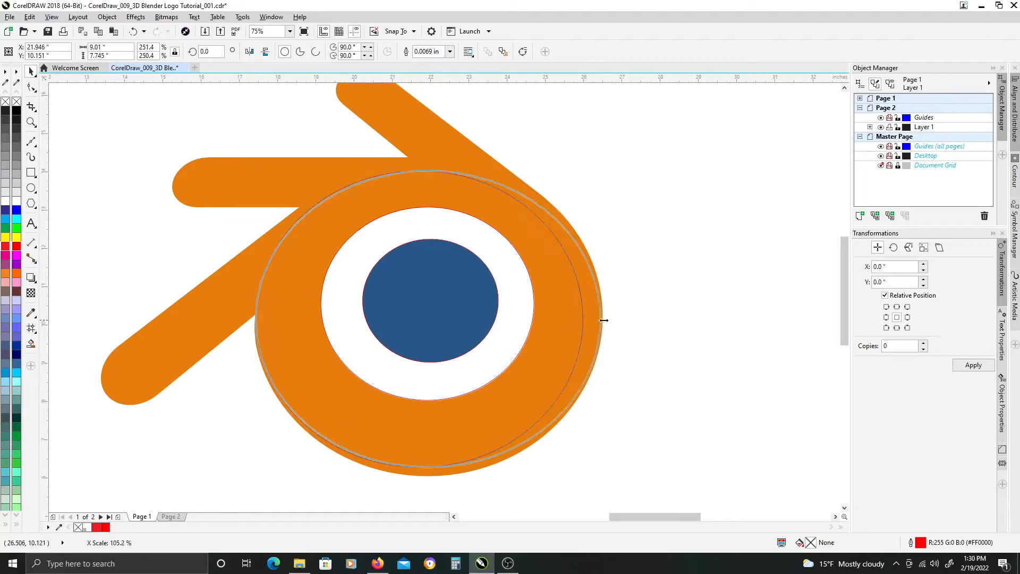
pyautogui.scroll(1, 434, 471)
pyautogui.moveTo(423, 466); pyautogui.dragTo(423, 483)
pyautogui.scroll(-1, 424, 480)
pyautogui.scroll(1, 367, 293)
pyautogui.moveTo(364, 250); pyautogui.dragTo(335, 440)
pyautogui.moveTo(448, 240); pyautogui.dragTo(449, 220)
pyautogui.scroll(-1, 448, 220)
pyautogui.moveTo(412, 414); pyautogui.dragTo(413, 364)
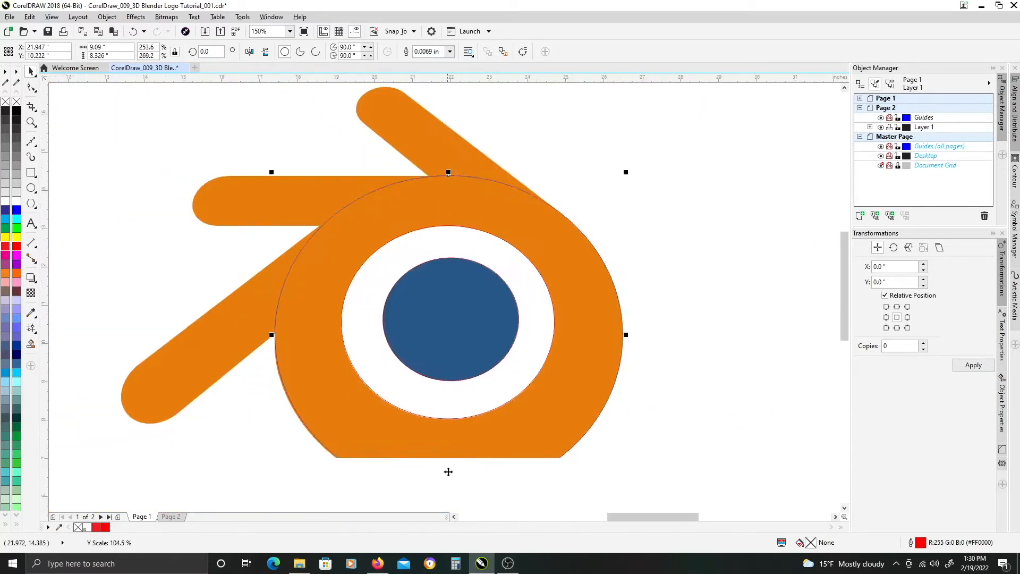
# Draw a rectangle over the logo's horizontal orange arm and adjust its sides to match the arm
pyautogui.scroll(1, 449, 478)
pyautogui.moveTo(106, 181); pyautogui.dragTo(218, 168)
pyautogui.scroll(-1, 348, 467)
pyautogui.moveTo(348, 319); pyautogui.dragTo(374, 436)
pyautogui.click(30, 172)
pyautogui.moveTo(492, 321); pyautogui.dragTo(220, 271)
pyautogui.scroll(1, 278, 311)
pyautogui.moveTo(434, 333); pyautogui.dragTo(433, 331)
pyautogui.moveTo(162, 281); pyautogui.dragTo(168, 281)
# Round the rectangle's corners, then convert it to curves and shape its nodes to follow the horizontal arm's rounded end
pyautogui.press('F10')
pyautogui.moveTo(168, 331); pyautogui.dragTo(219, 335)
pyautogui.hotkey('ctrl', 'q')
pyautogui.moveTo(217, 231); pyautogui.dragTo(240, 231)
pyautogui.scroll(1, 189, 311)
pyautogui.moveTo(147, 251); pyautogui.dragTo(147, 267)
pyautogui.moveTo(147, 211); pyautogui.dragTo(148, 192)
pyautogui.scroll(-1, 118, 388)
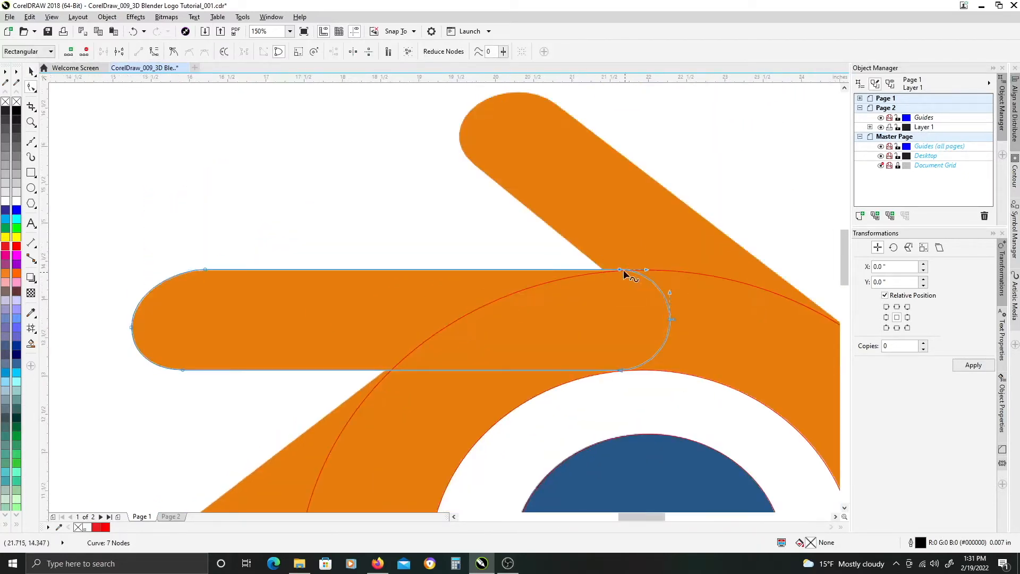
pyautogui.scroll(-1, 501, 263)
# Place a copy of the horizontal arm outline over the upper diagonal arm and rotate it to about 321.1°
pyautogui.press('space')
pyautogui.moveTo(490, 285); pyautogui.dragTo(605, 292)
pyautogui.rightClick(605, 292)
pyautogui.moveTo(705, 272); pyautogui.dragTo(708, 374)
pyautogui.scroll(1, 565, 283)
pyautogui.moveTo(617, 291); pyautogui.dragTo(503, 282)
pyautogui.click(503, 282)
pyautogui.moveTo(683, 118); pyautogui.dragTo(674, 115)
pyautogui.moveTo(362, 226); pyautogui.dragTo(364, 219)
# Copy the horizontal arm outline onto the lower diagonal arm, rotated about 37.7° and enlarged to about 111% to match
pyautogui.moveTo(493, 323); pyautogui.dragTo(403, 311)
pyautogui.click(404, 311)
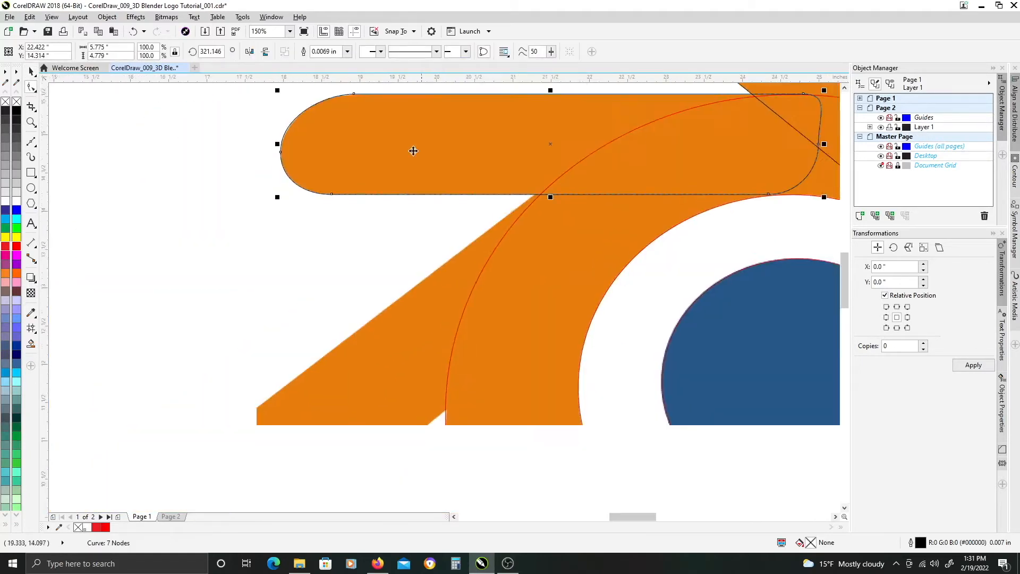
pyautogui.scroll(-1, 413, 158)
pyautogui.moveTo(413, 158); pyautogui.dragTo(325, 314)
pyautogui.rightClick(324, 313)
pyautogui.click(325, 313)
pyautogui.moveTo(530, 283); pyautogui.dragTo(489, 209)
pyautogui.moveTo(368, 325); pyautogui.dragTo(362, 291)
pyautogui.scroll(1, 362, 290)
pyautogui.moveTo(499, 260); pyautogui.dragTo(436, 337)
pyautogui.moveTo(577, 136); pyautogui.dragTo(622, 97)
pyautogui.moveTo(397, 283)
pyautogui.mouseDown()
pyautogui.moveTo(443, 264)
pyautogui.moveTo(412, 290)
pyautogui.mouseUp()
pyautogui.moveTo(411, 290); pyautogui.dragTo(446, 182)
# Adjust the nodes of the lower diagonal arm outline so its rounded end follows the logo's edge
pyautogui.press('F10')
pyautogui.moveTo(250, 288); pyautogui.dragTo(239, 294)
pyautogui.moveTo(225, 389); pyautogui.dragTo(225, 391)
pyautogui.scroll(-1, 225, 391)
pyautogui.scroll(1, 383, 199)
pyautogui.scroll(-1, 270, 284)
pyautogui.press('space')
pyautogui.scroll(-1, 546, 231)
pyautogui.scroll(1, 508, 233)
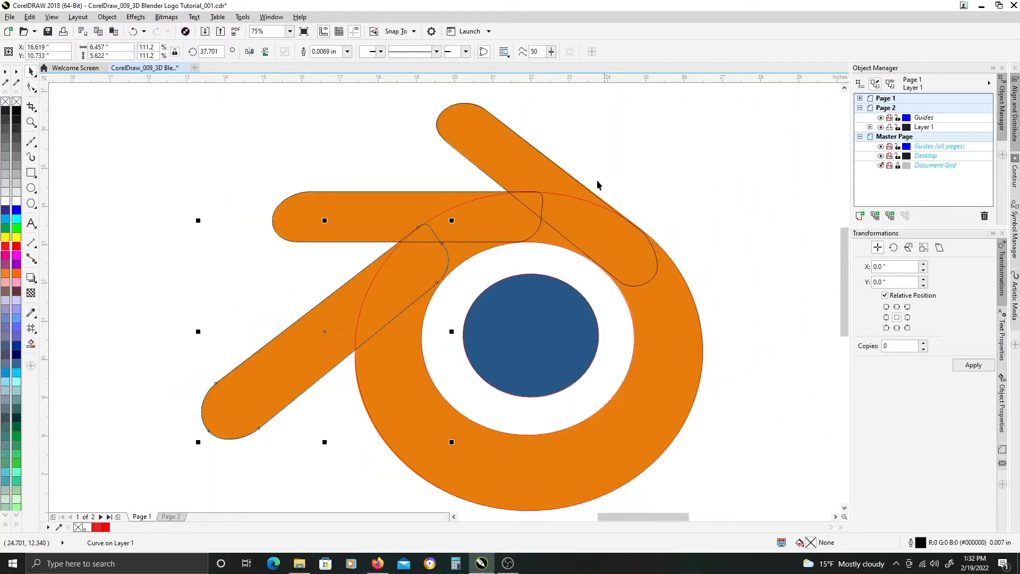
# Weld the arm outlines and the large ring ellipse into a single curve
pyautogui.keyDown('shift'); pyautogui.click(584, 204); pyautogui.keyUp('shift')
pyautogui.keyDown('shift'); pyautogui.click(499, 192); pyautogui.keyUp('shift')
pyautogui.click(305, 52)
# Refine the nodes of the welded curve to follow the logo's edge and give it a red outline
pyautogui.press('F10')
pyautogui.scroll(1, 627, 219)
pyautogui.moveTo(624, 217); pyautogui.dragTo(619, 212)
pyautogui.moveTo(652, 205); pyautogui.dragTo(531, 232)
pyautogui.moveTo(593, 297); pyautogui.dragTo(583, 302)
pyautogui.scroll(-1, 579, 302)
pyautogui.moveTo(273, 419); pyautogui.dragTo(314, 317)
pyautogui.scroll(3, 303, 321)
pyautogui.scroll(2, 371, 249)
pyautogui.rightClick(365, 234)
pyautogui.click(383, 271)
pyautogui.scroll(-4, 330, 229)
pyautogui.moveTo(327, 383); pyautogui.dragTo(327, 387)
pyautogui.press('space')
pyautogui.scroll(-2, 445, 302)
pyautogui.scroll(1, 474, 253)
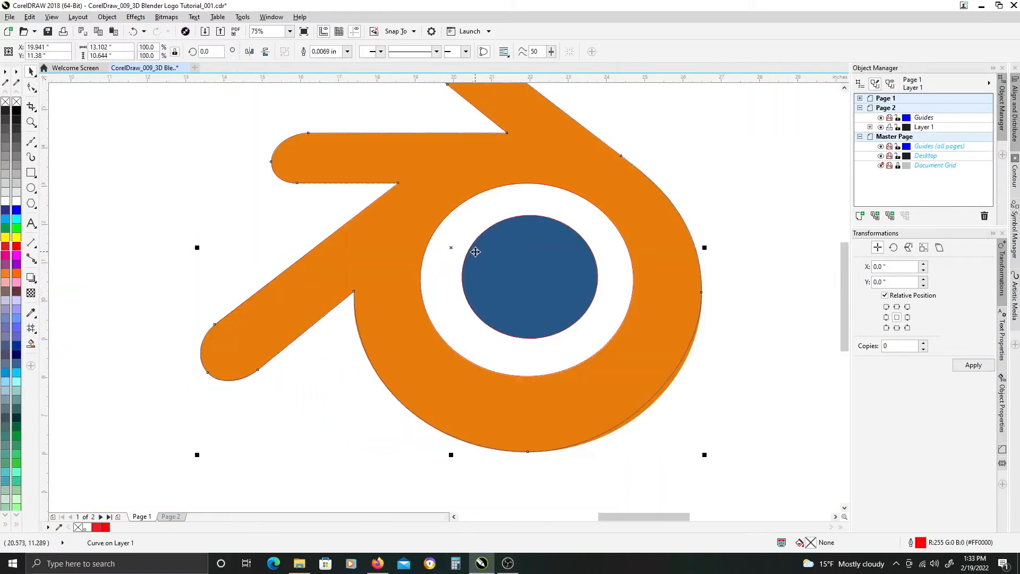
pyautogui.scroll(-1, 476, 258)
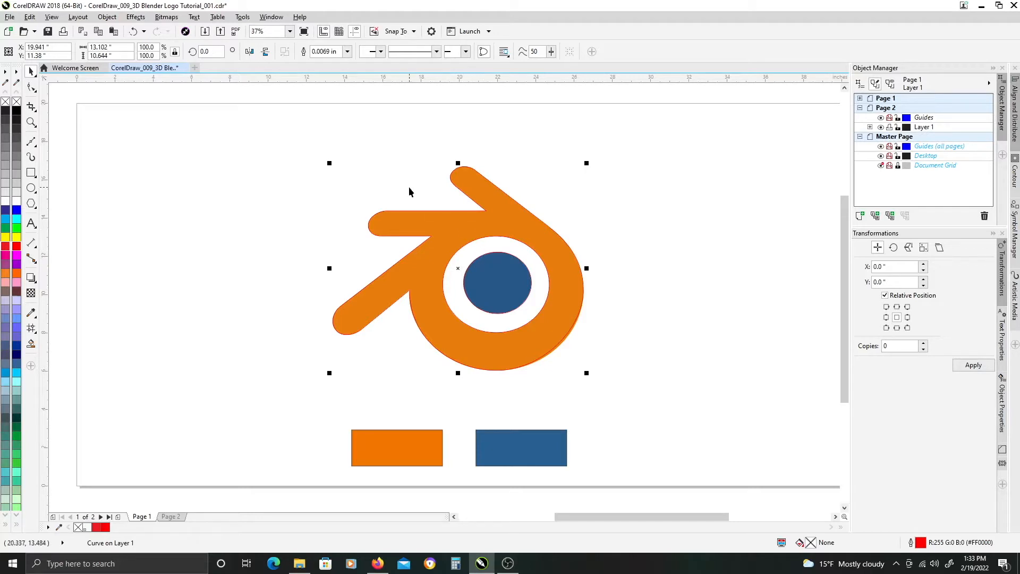
# Move the reference logo image to the left of the traced outlines
pyautogui.click(421, 192)
pyautogui.moveTo(451, 224)
pyautogui.mouseDown()
pyautogui.moveTo(515, 207)
pyautogui.moveTo(501, 184)
pyautogui.moveTo(250, 180)
pyautogui.moveTo(230, 167)
pyautogui.mouseUp()
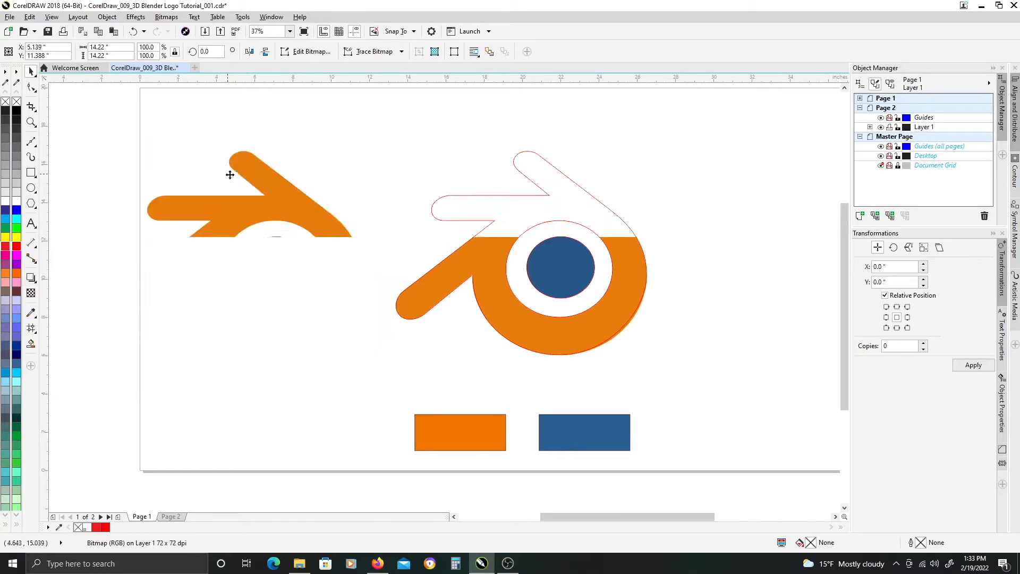
pyautogui.moveTo(546, 224); pyautogui.dragTo(495, 236)
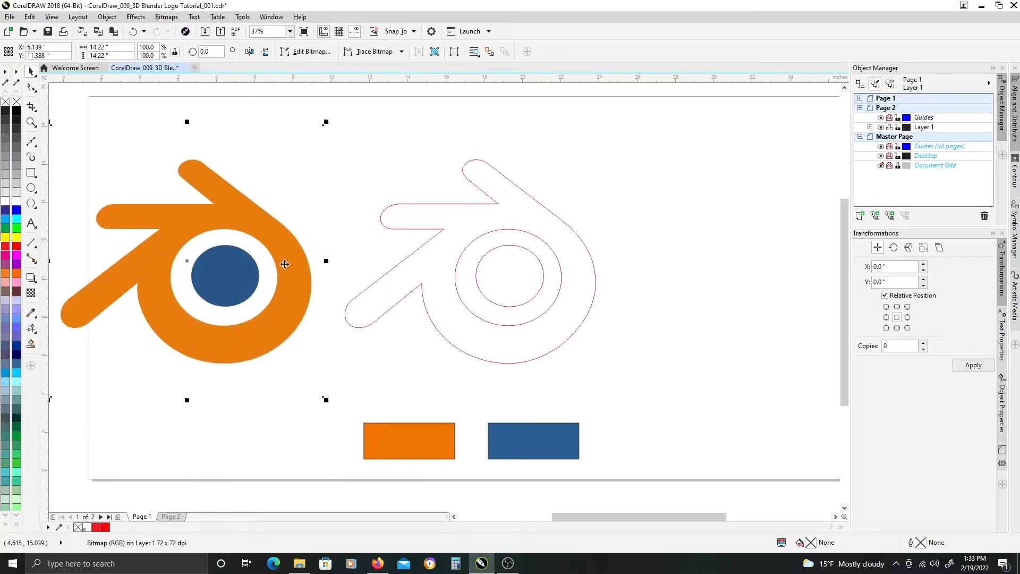
pyautogui.moveTo(281, 269); pyautogui.dragTo(257, 271)
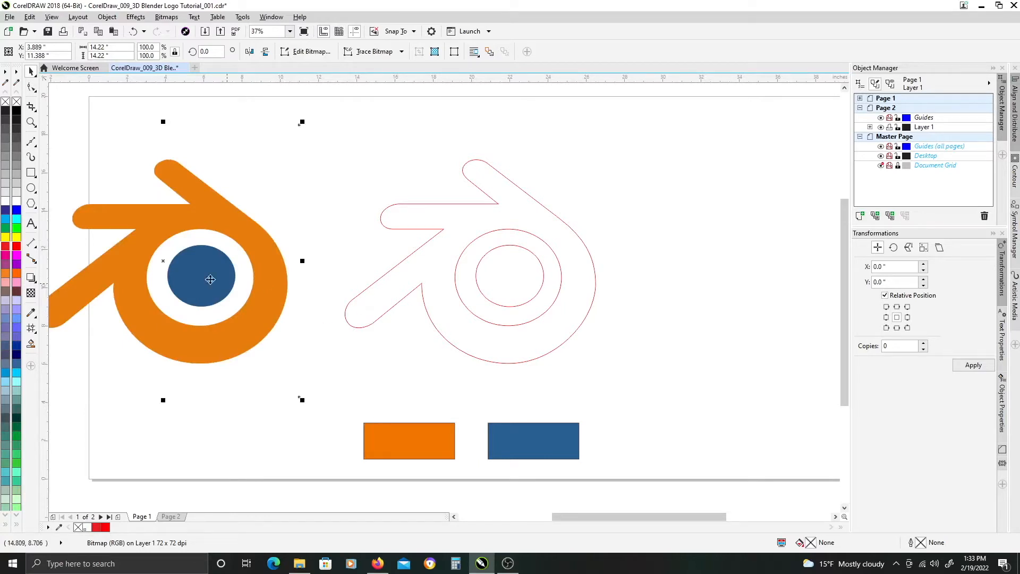
pyautogui.hscroll(-1, 337, 358)
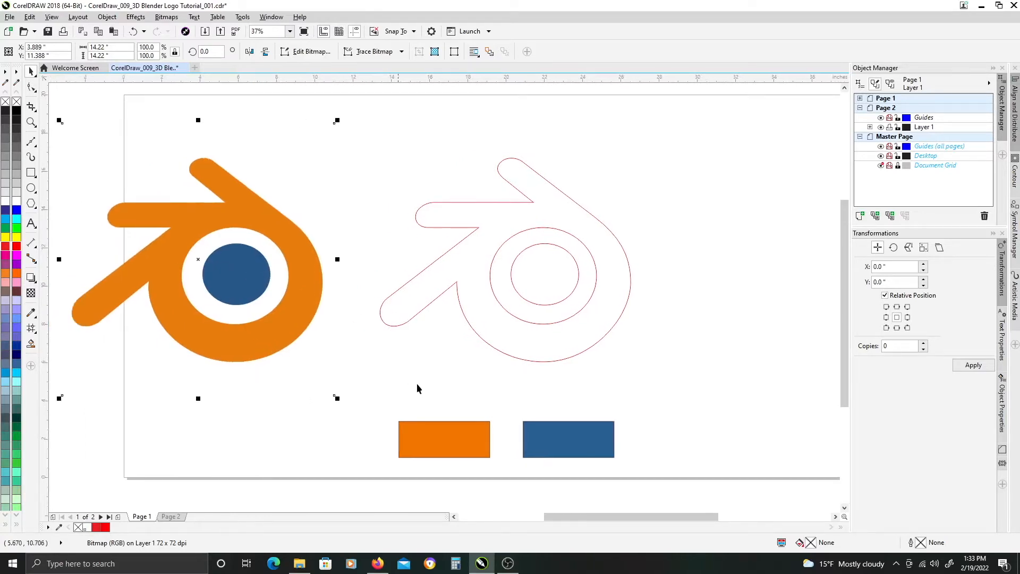
pyautogui.click(423, 367)
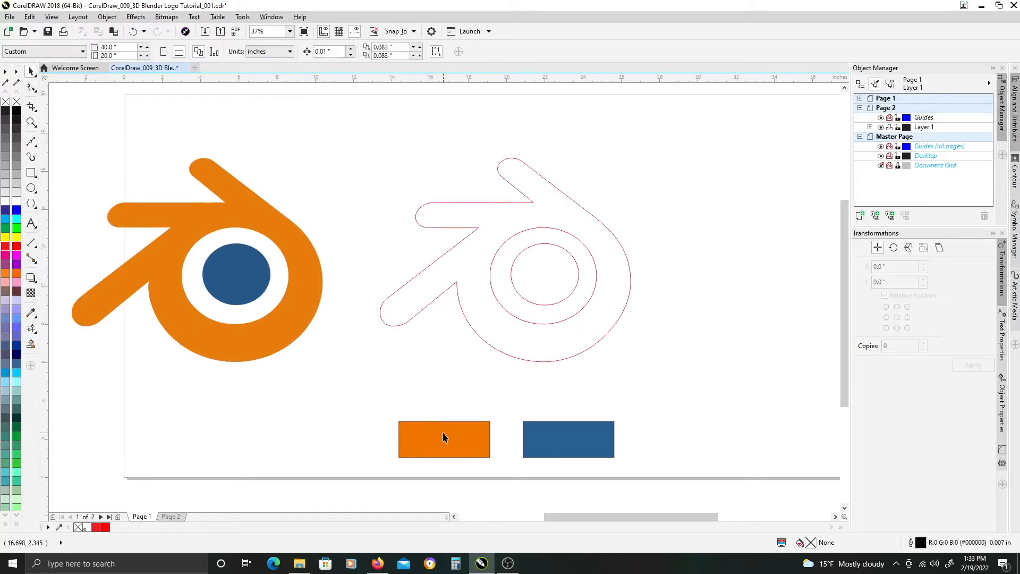
# Copy the orange rectangle's PANTONE 716 C fill onto the logo body curve and send the curve to the back
pyautogui.moveTo(472, 436); pyautogui.dragTo(479, 306)
pyautogui.click(522, 346)
pyautogui.click(551, 352)
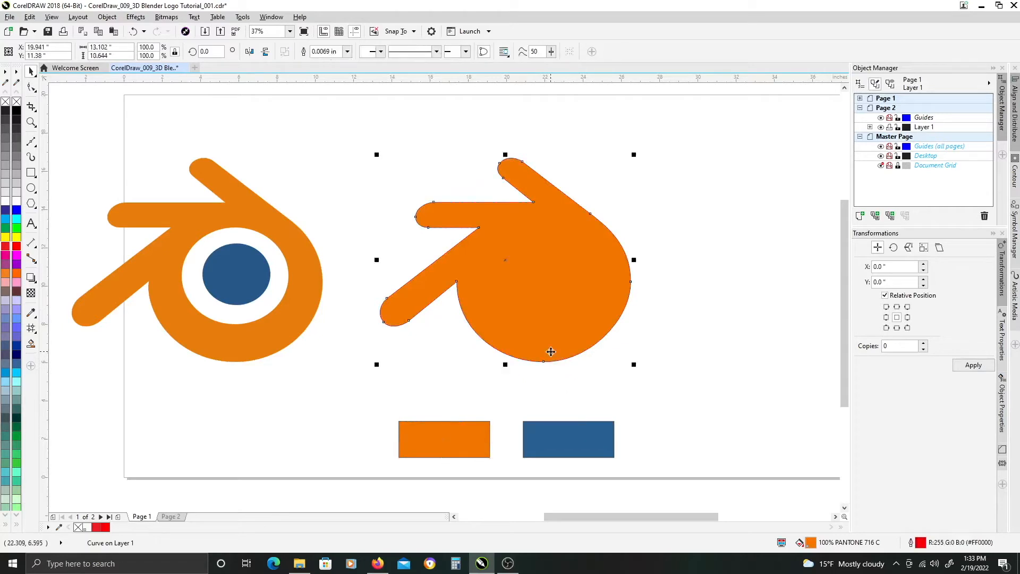
pyautogui.hotkey('shift', 'pagedown')
# Fill the two circles inside the logo body with white and adjust their stacking order
pyautogui.moveTo(638, 375); pyautogui.dragTo(467, 209)
pyautogui.click(16, 201)
pyautogui.click(612, 403)
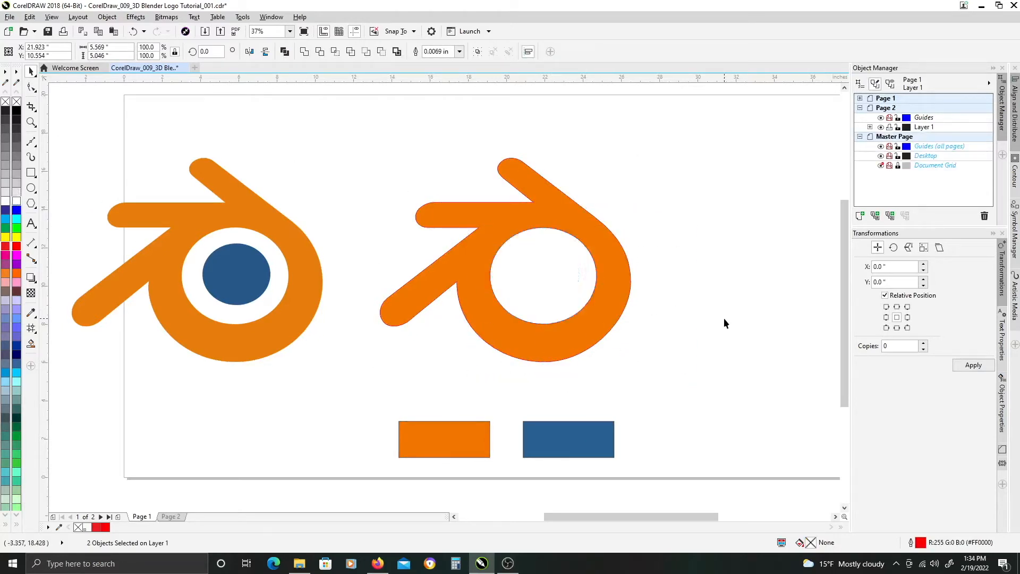
pyautogui.click(510, 278)
pyautogui.keyDown('shift'); pyautogui.click(497, 244); pyautogui.keyUp('shift')
pyautogui.hotkey('shift', 'pagedown')
# Copy the blue rectangle's PANTONE 647 C fill onto the innermost circle
pyautogui.click(613, 397)
pyautogui.click(575, 438)
pyautogui.moveTo(575, 437); pyautogui.dragTo(549, 290)
pyautogui.click(586, 327)
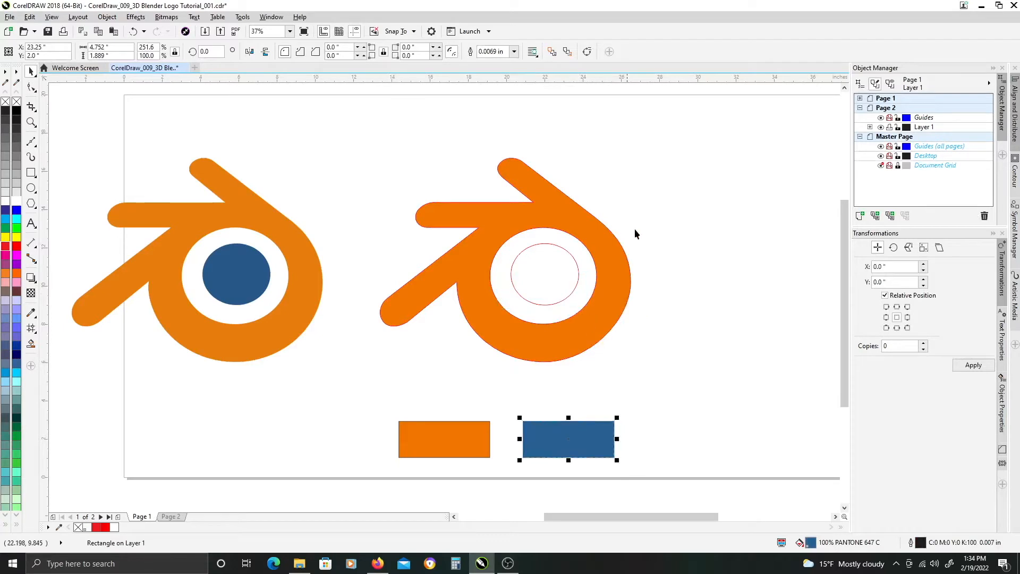
pyautogui.click(659, 308)
pyautogui.moveTo(693, 186); pyautogui.dragTo(646, 241)
pyautogui.moveTo(563, 363); pyautogui.dragTo(607, 292)
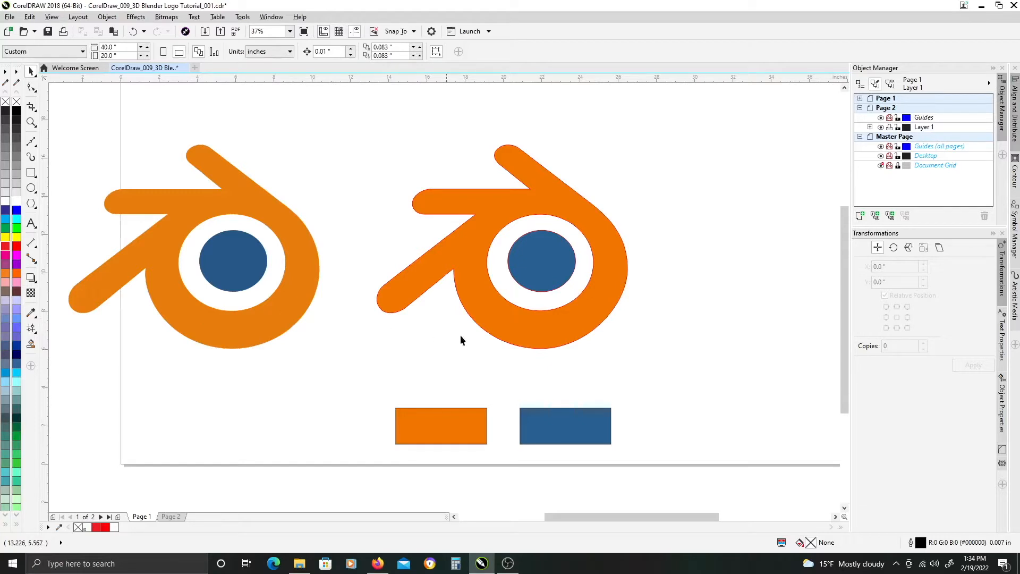
pyautogui.moveTo(496, 341); pyautogui.dragTo(461, 341)
pyautogui.moveTo(606, 336); pyautogui.dragTo(598, 341)
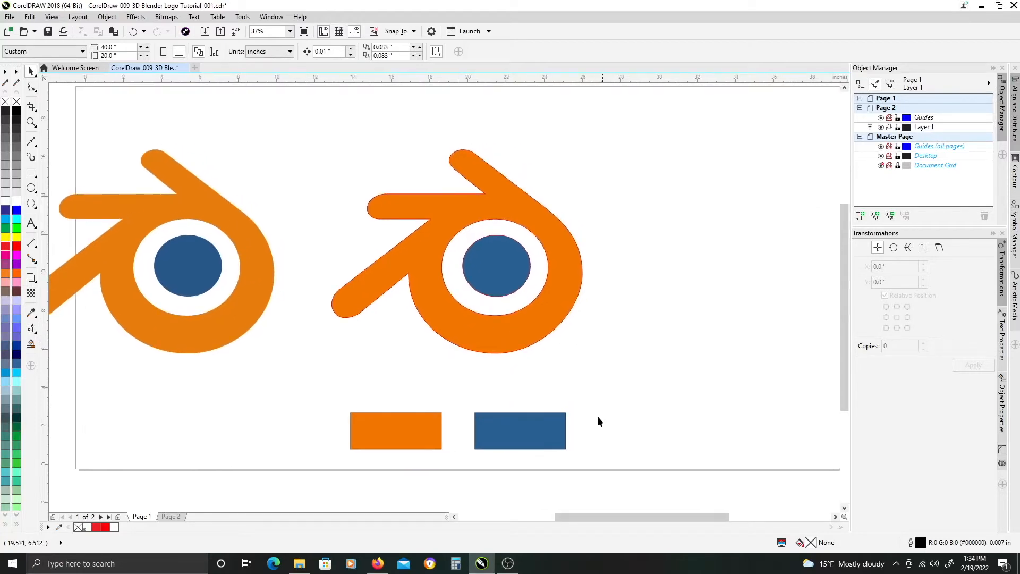
pyautogui.click(549, 319)
pyautogui.hscroll(-1, 292, 324)
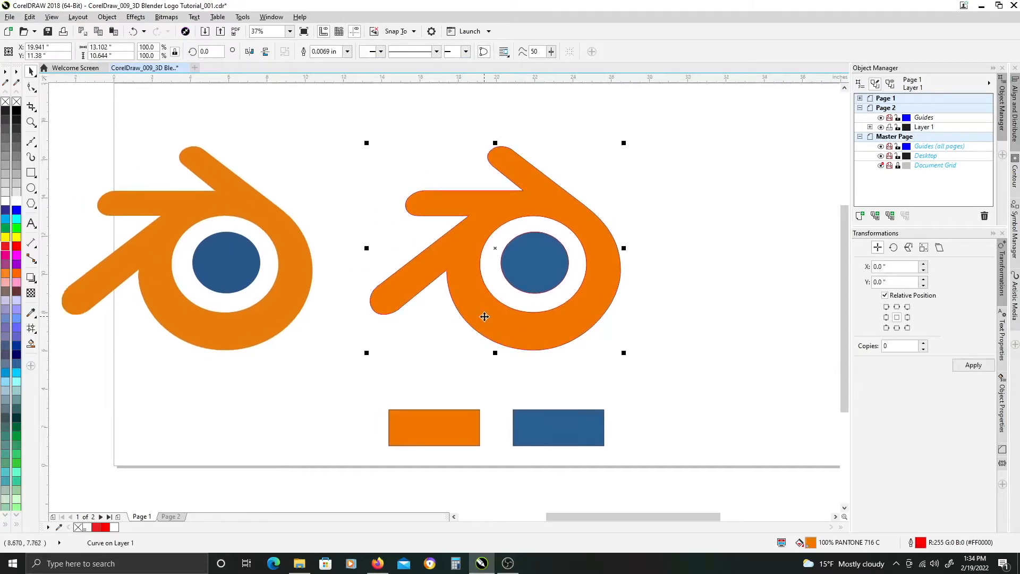
pyautogui.click(598, 324)
# Undo the circle and body fills and the move of the reference logo image
pyautogui.hotkey('ctrl', 'z')
pyautogui.hotkey('ctrl', 'z')
pyautogui.hotkey('ctrl', 'z')
pyautogui.hotkey('ctrl', 'z')
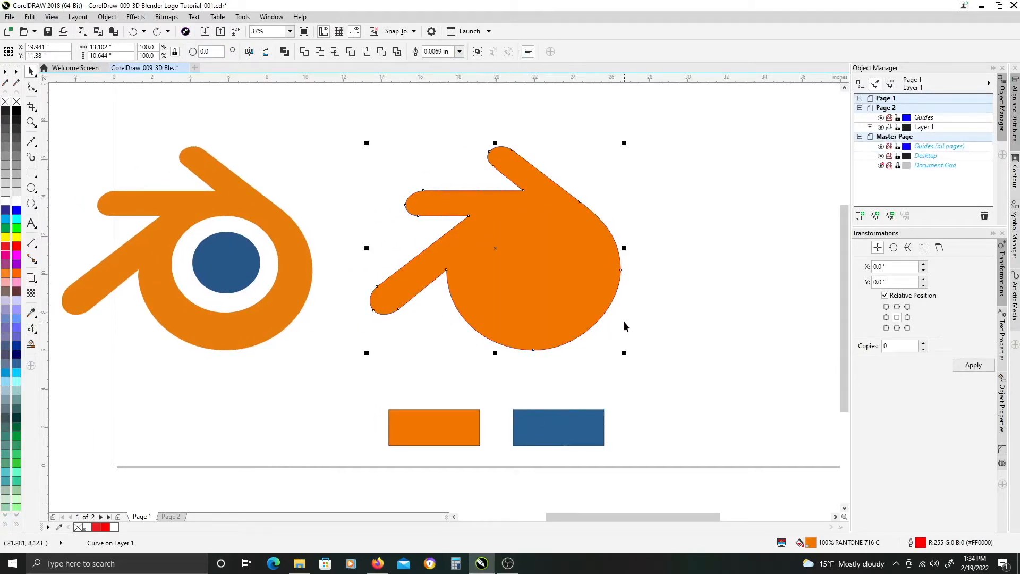
pyautogui.hotkey('ctrl', 'z')
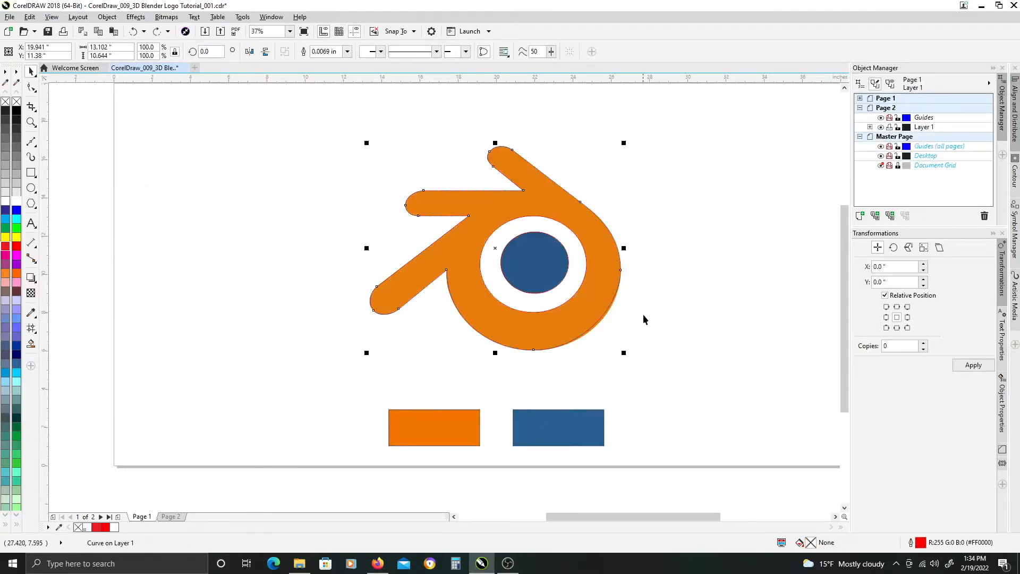
# Open the logo body curve for node editing and lengthen the bottom node's right handle to follow the reference's lower-right edge
pyautogui.scroll(2, 601, 327)
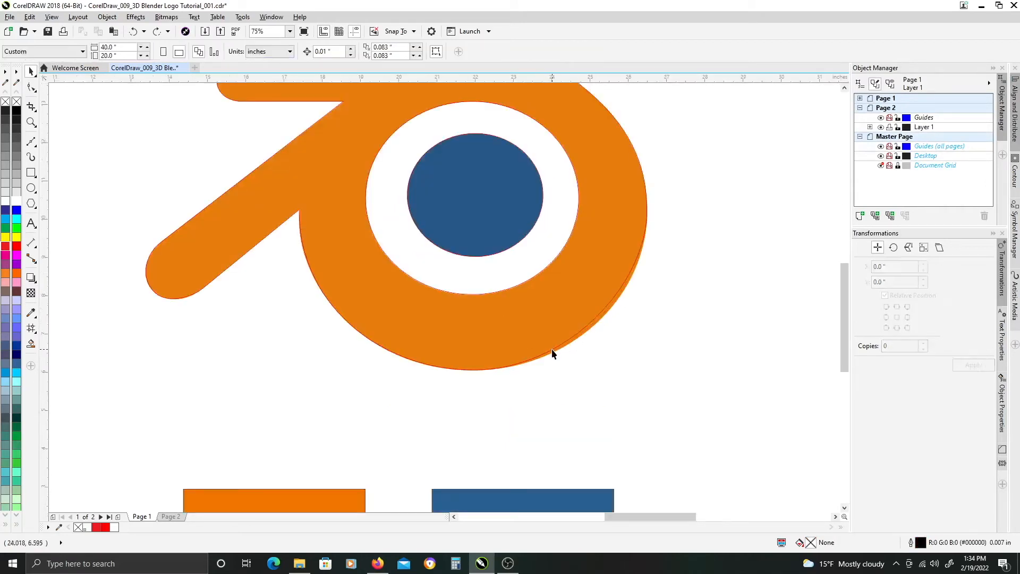
pyautogui.doubleClick(303, 219)
pyautogui.moveTo(577, 336); pyautogui.dragTo(527, 378)
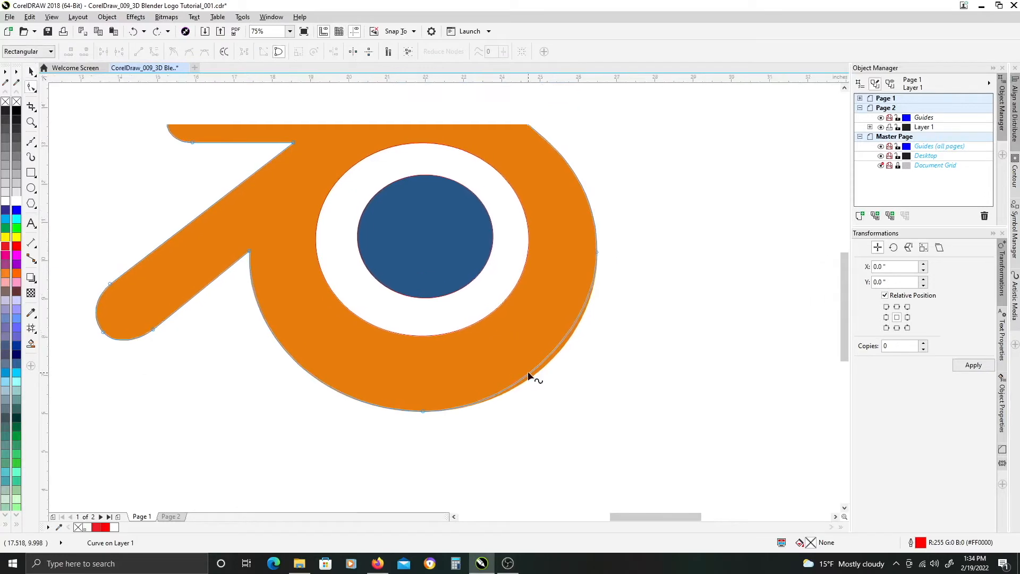
pyautogui.moveTo(538, 340); pyautogui.dragTo(554, 379)
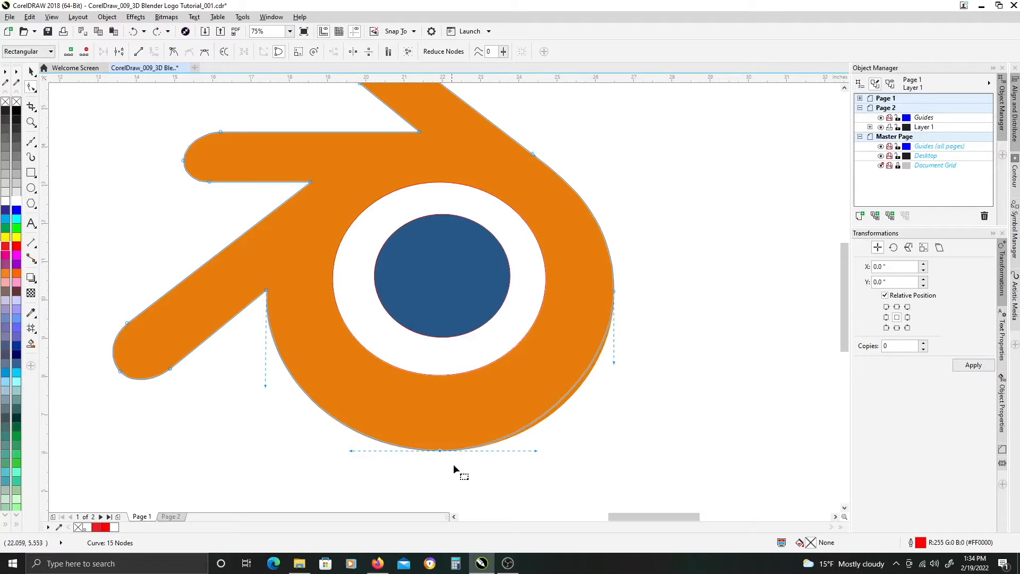
pyautogui.rightClick(441, 452)
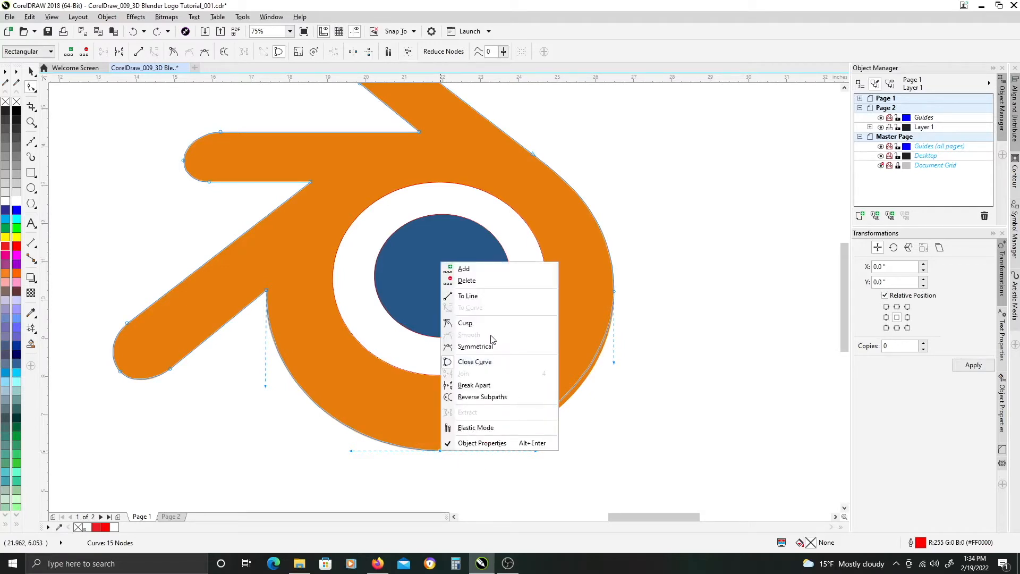
pyautogui.click(586, 375)
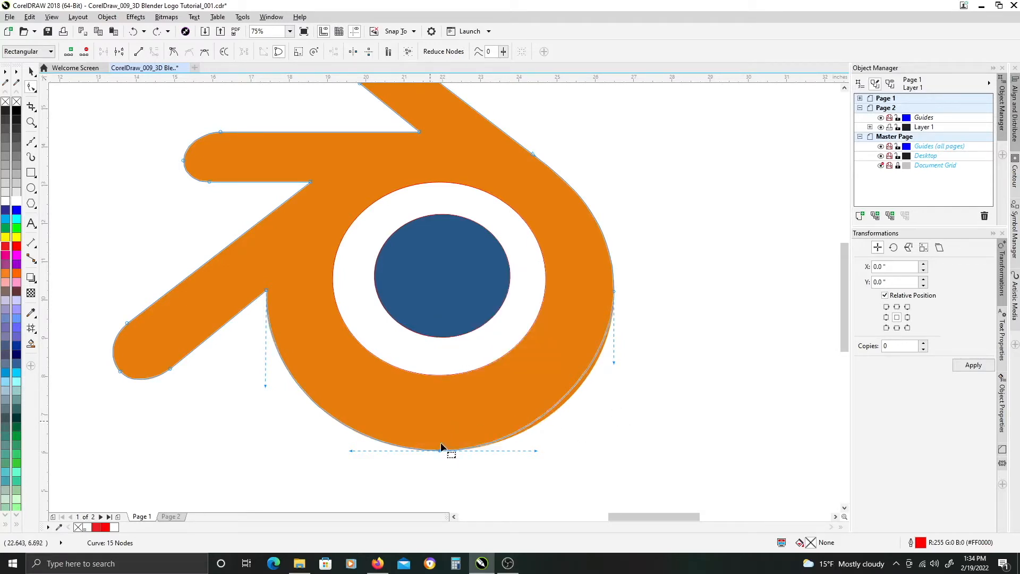
pyautogui.moveTo(534, 455); pyautogui.dragTo(552, 455)
# Convert the body curve's rightmost node to smooth and lengthen its lower handle to match the reference edge
pyautogui.scroll(2, 616, 367)
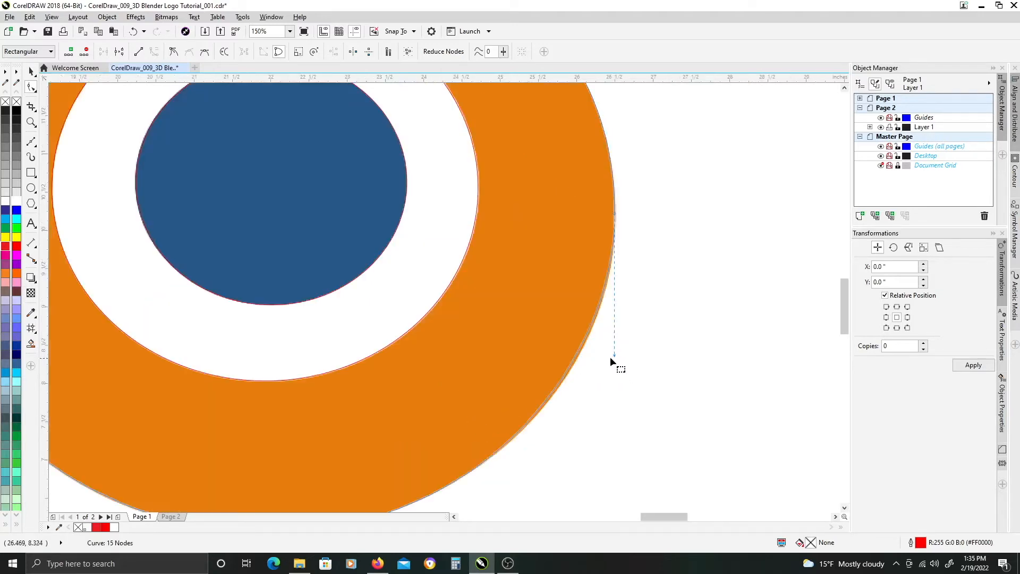
pyautogui.moveTo(616, 362); pyautogui.dragTo(614, 362)
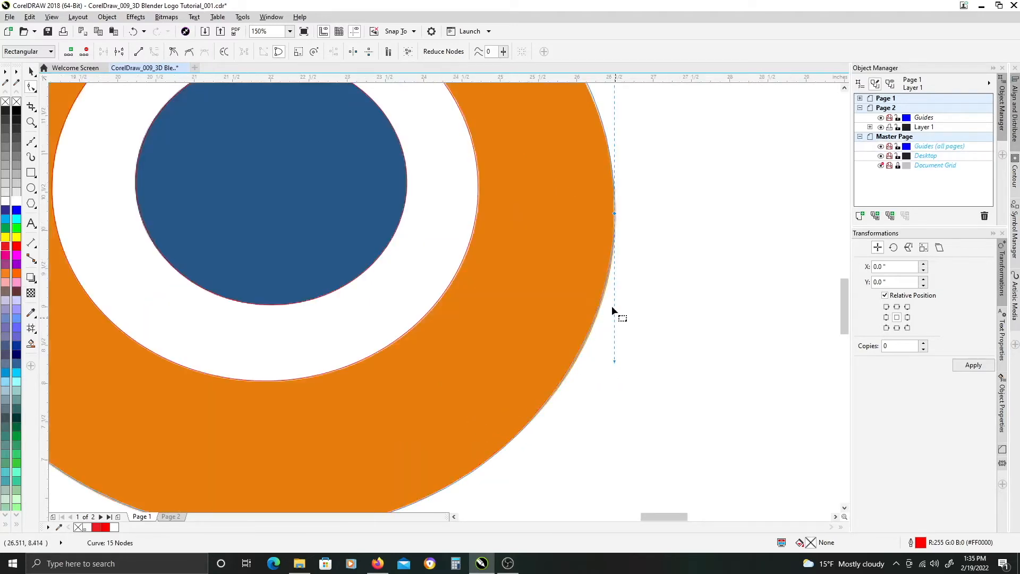
pyautogui.hotkey('ctrl', 'z')
pyautogui.rightClick(615, 214)
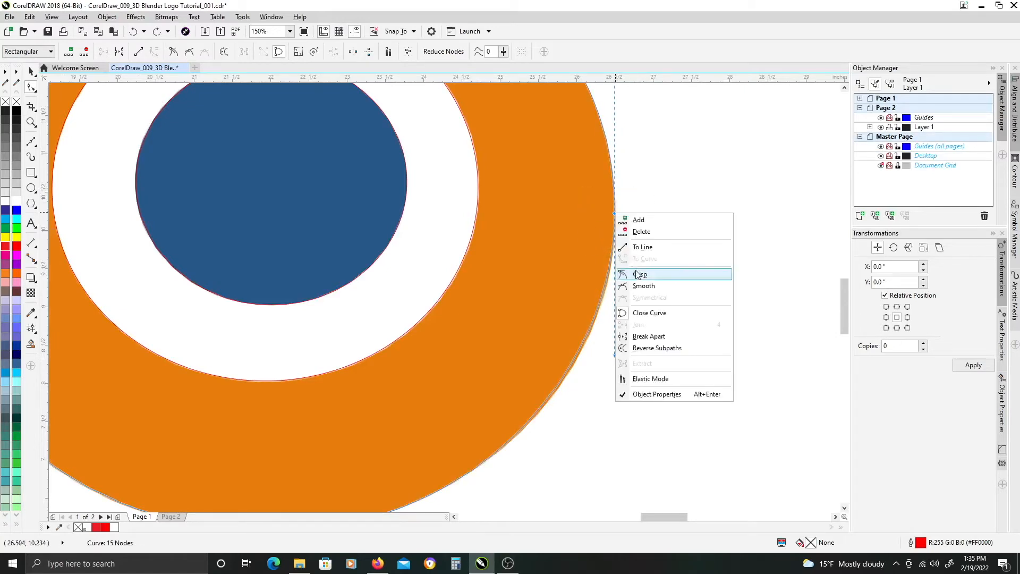
pyautogui.click(643, 287)
pyautogui.moveTo(615, 360); pyautogui.dragTo(615, 363)
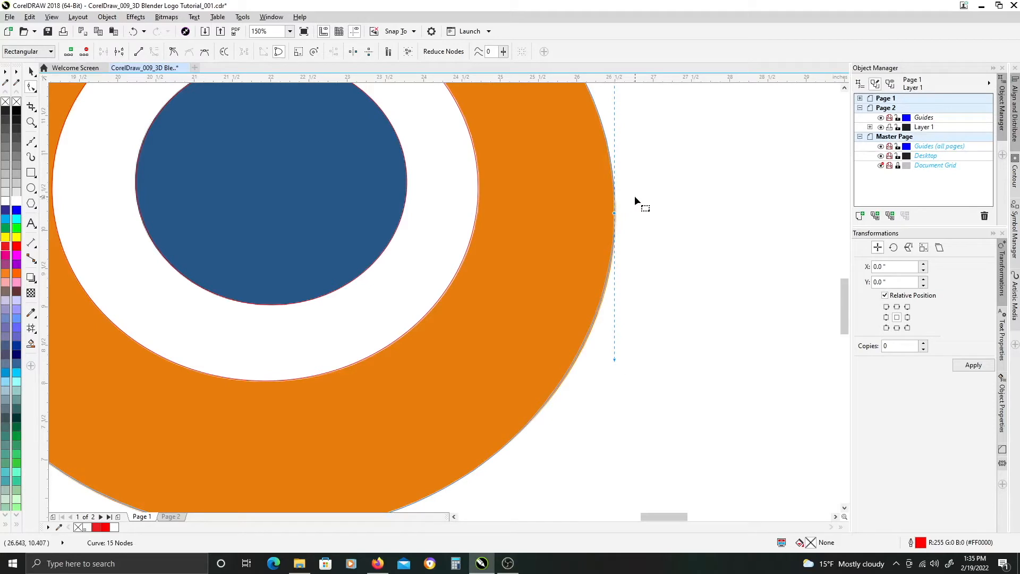
pyautogui.moveTo(594, 234); pyautogui.dragTo(600, 237)
# Fine-tune the left handle of the body curve's bottom node to match the reference, and deselect the curve
pyautogui.moveTo(361, 481); pyautogui.dragTo(524, 316)
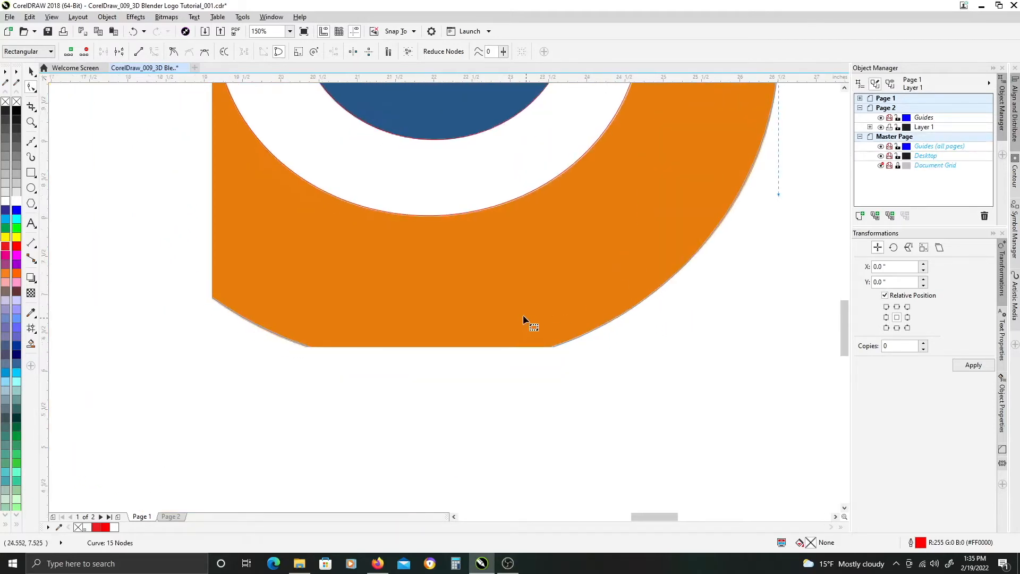
pyautogui.moveTo(253, 366); pyautogui.dragTo(248, 366)
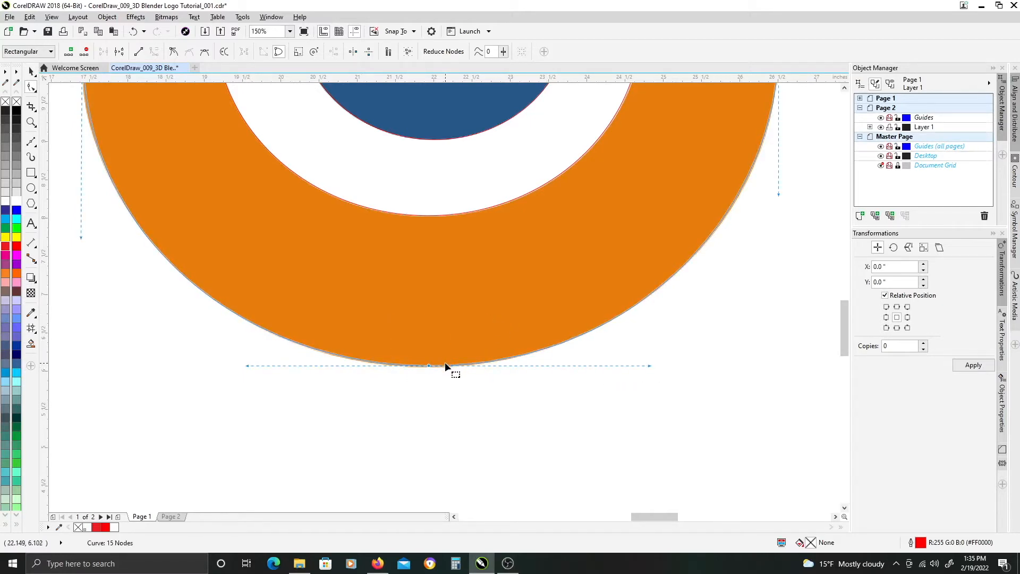
pyautogui.scroll(-4, 447, 364)
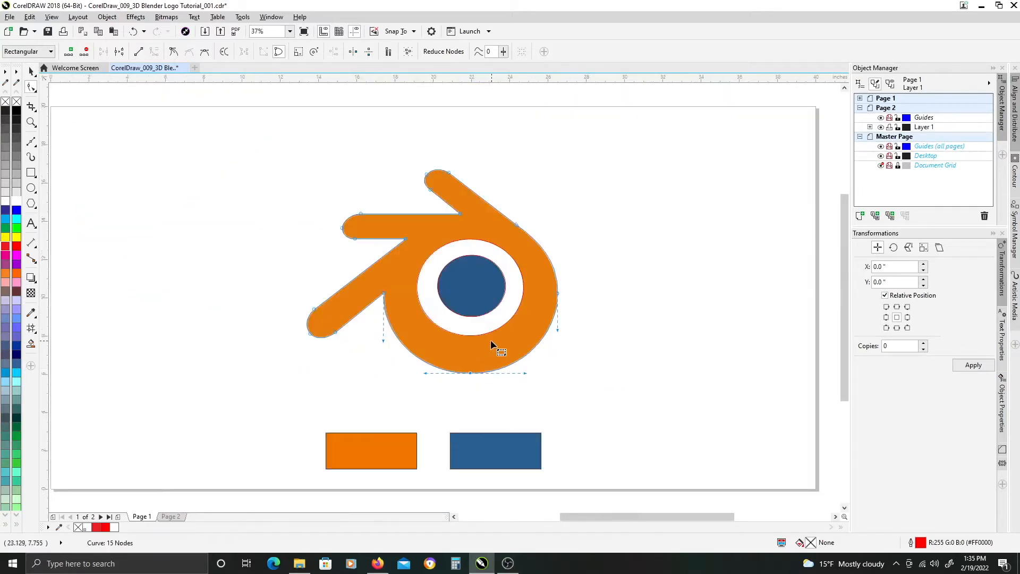
pyautogui.scroll(1, 490, 340)
pyautogui.press('space')
pyautogui.click(705, 366)
# Move the reference logo bitmap out from behind the traced shapes to the left
pyautogui.scroll(-1, 573, 338)
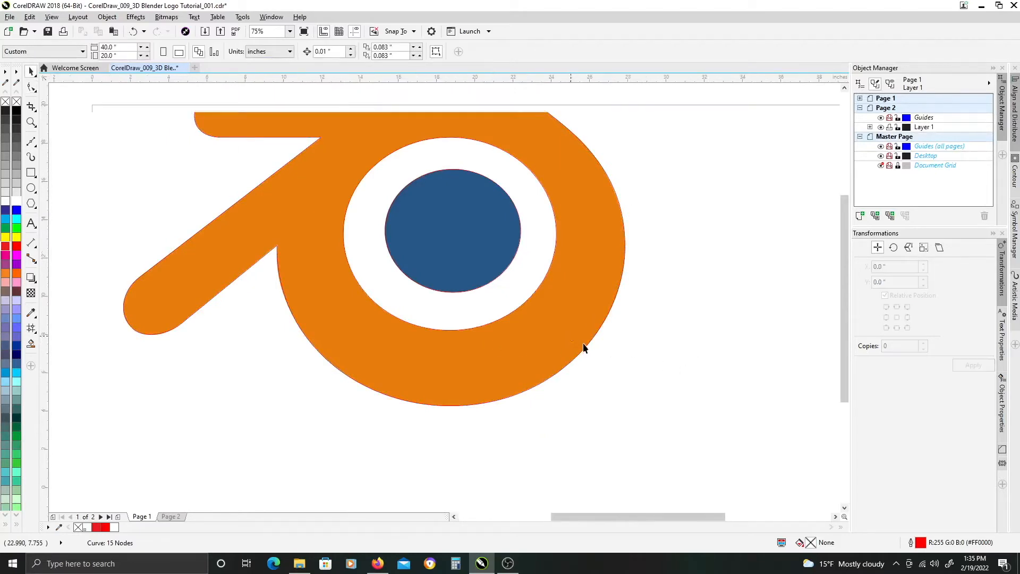
pyautogui.moveTo(529, 332); pyautogui.dragTo(598, 339)
pyautogui.moveTo(526, 210); pyautogui.dragTo(187, 208)
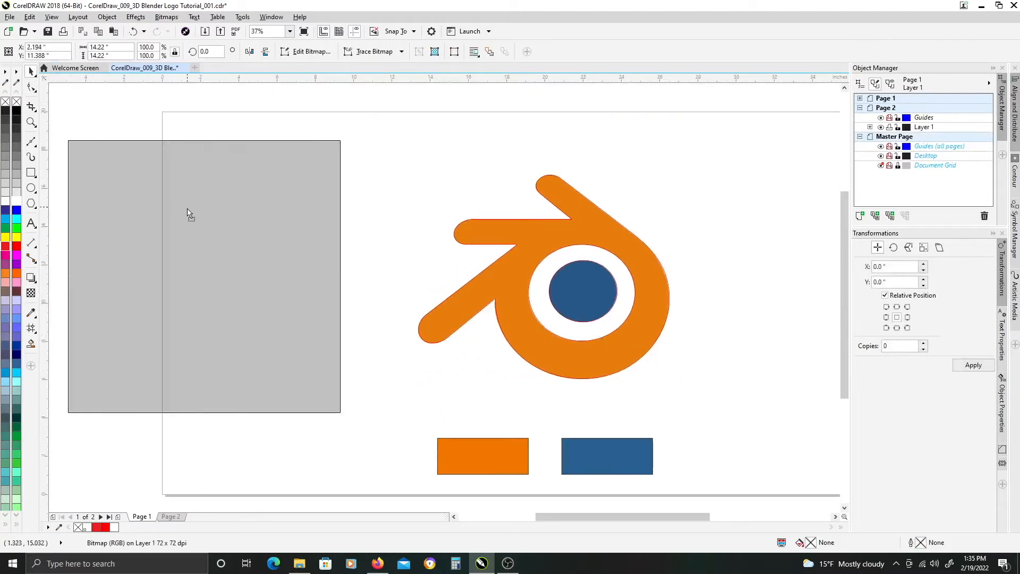
# Fill the traced logo shapes with light gray #E6E6E6 and order the body curve behind both circles
pyautogui.moveTo(692, 255); pyautogui.dragTo(593, 247)
pyautogui.moveTo(647, 122); pyautogui.dragTo(269, 384)
pyautogui.click(609, 218)
pyautogui.click(506, 243)
pyautogui.hotkey('ctrl', 'pagedown')
pyautogui.hotkey('ctrl', 'pagedown')
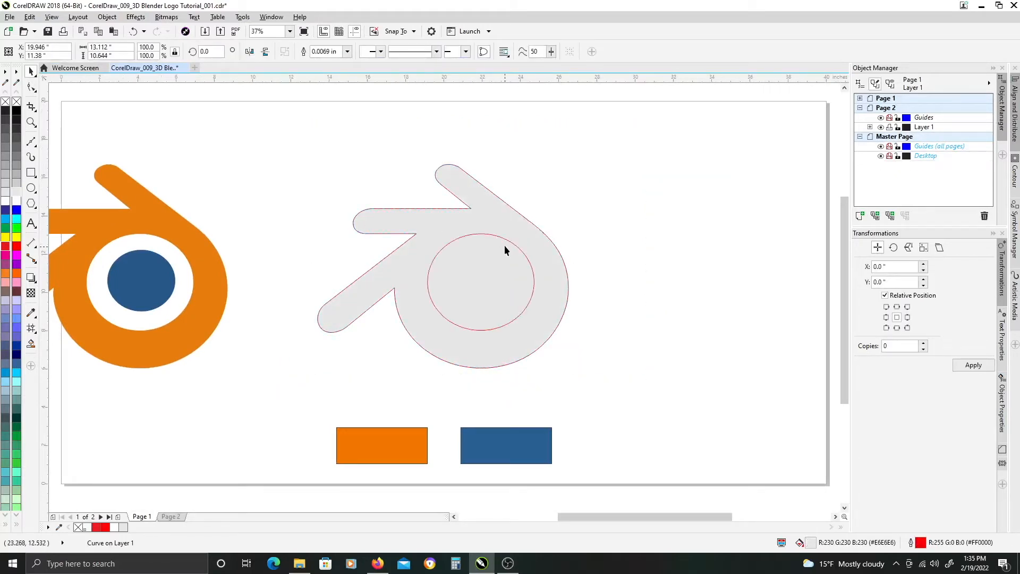
pyautogui.click(590, 229)
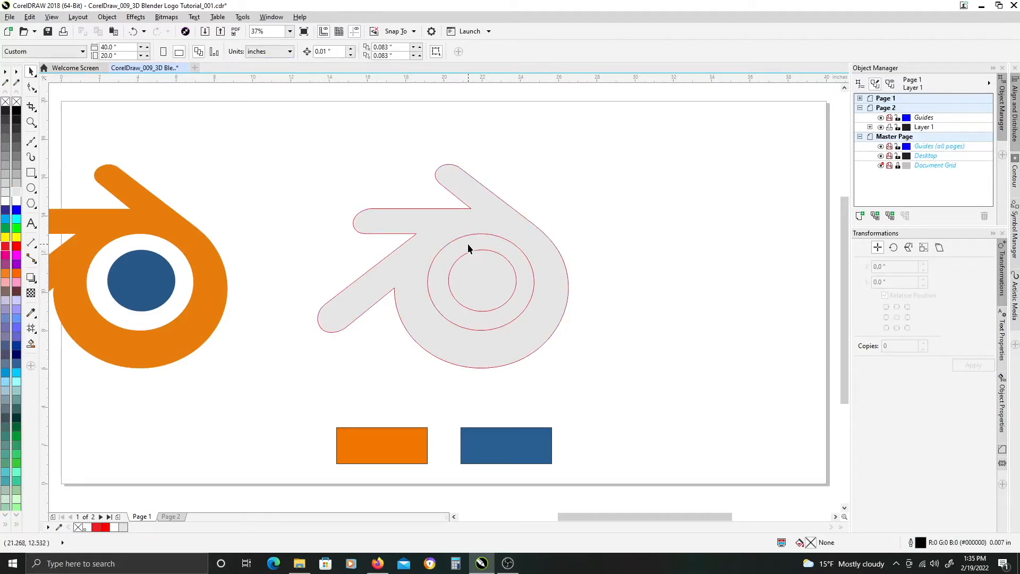
# Copy the blue rectangle's PANTONE 647 C fill onto the innermost circle of the traced logo
pyautogui.moveTo(537, 274); pyautogui.dragTo(574, 271)
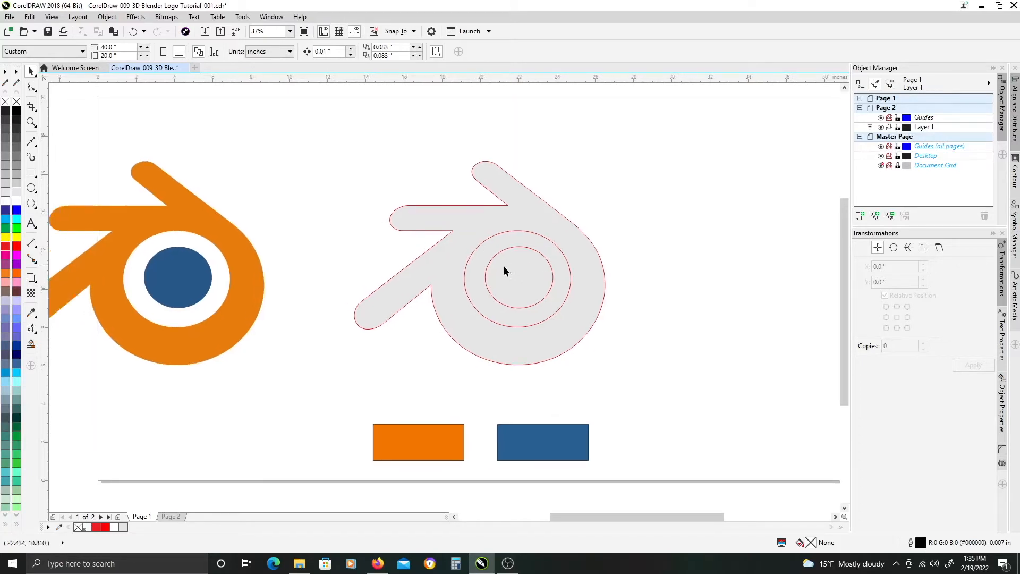
pyautogui.moveTo(540, 434); pyautogui.dragTo(524, 269)
pyautogui.click(557, 305)
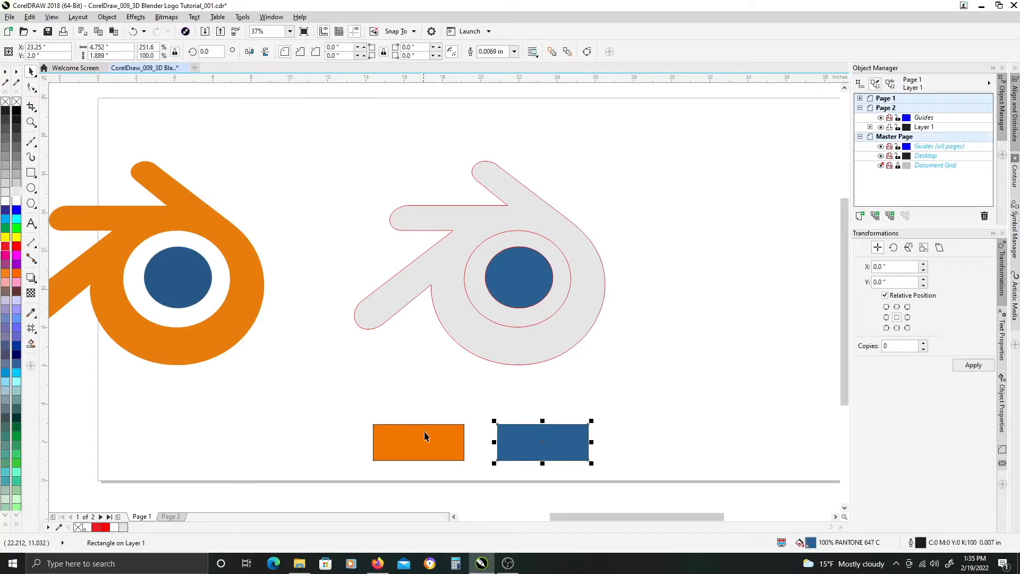
# Fill the larger circle with white and copy the orange rectangle's PANTONE 716 C fill onto the logo body
pyautogui.click(480, 293)
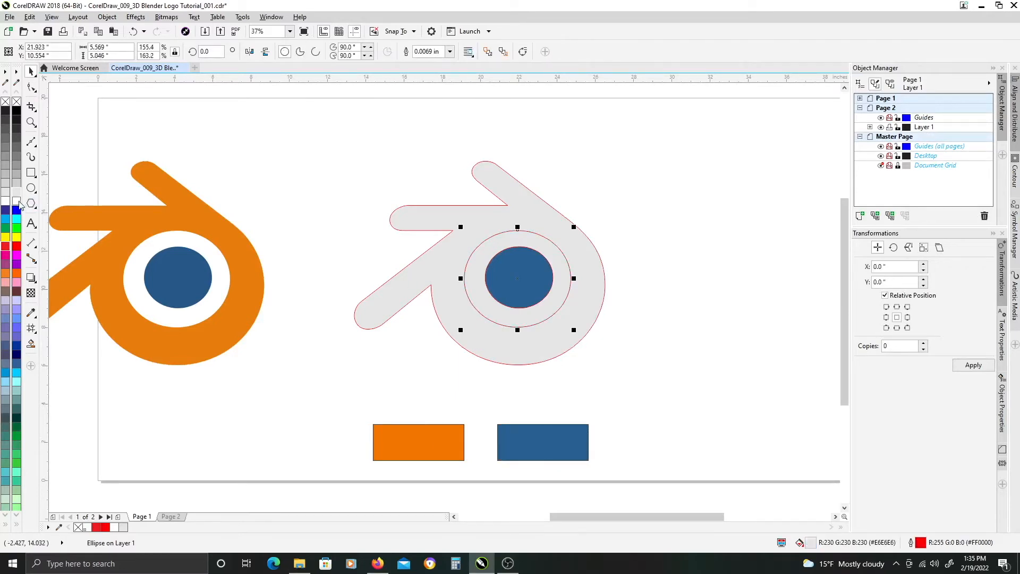
pyautogui.click(16, 201)
pyautogui.moveTo(428, 437); pyautogui.dragTo(461, 330)
pyautogui.click(509, 362)
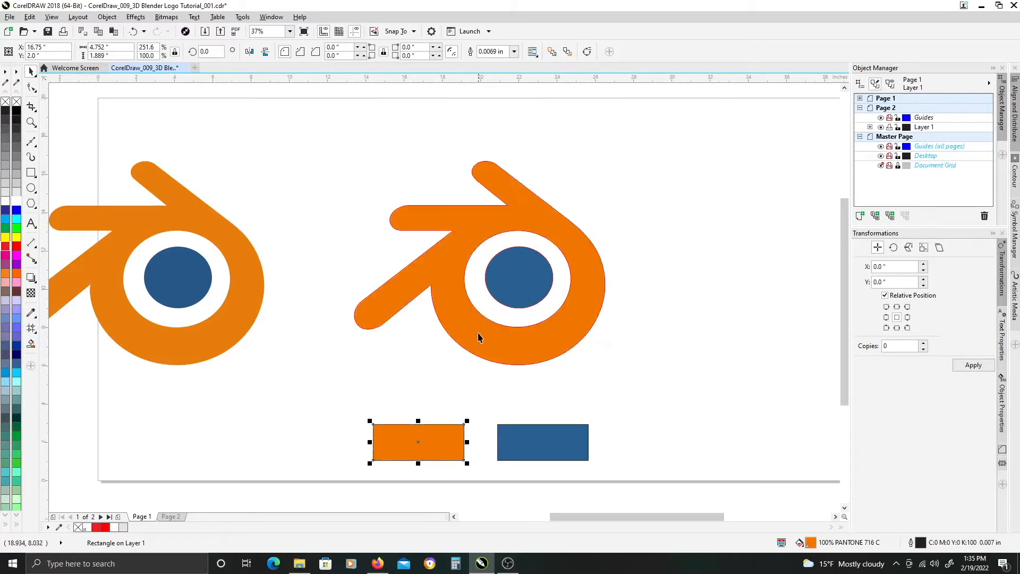
pyautogui.click(478, 337)
# Remove the outlines from all three shapes of the traced logo
pyautogui.scroll(1, 657, 250)
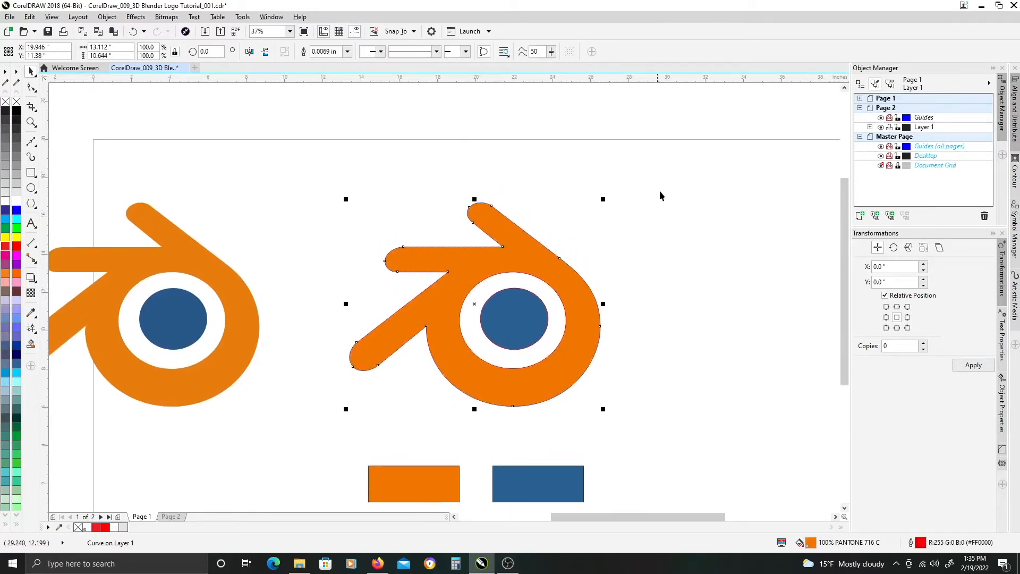
pyautogui.click(691, 184)
pyautogui.moveTo(308, 411); pyautogui.dragTo(293, 444)
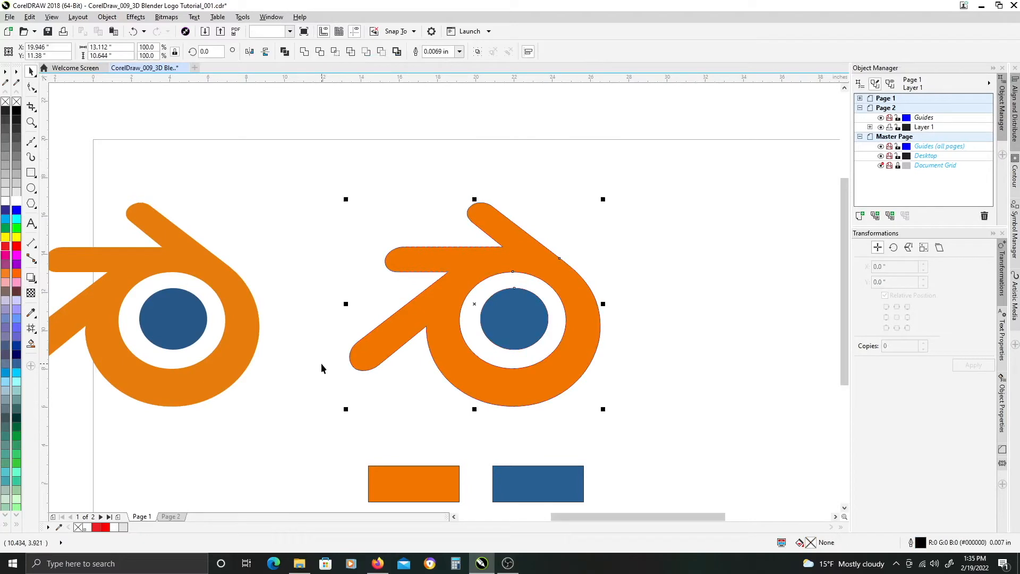
pyautogui.rightClick(17, 103)
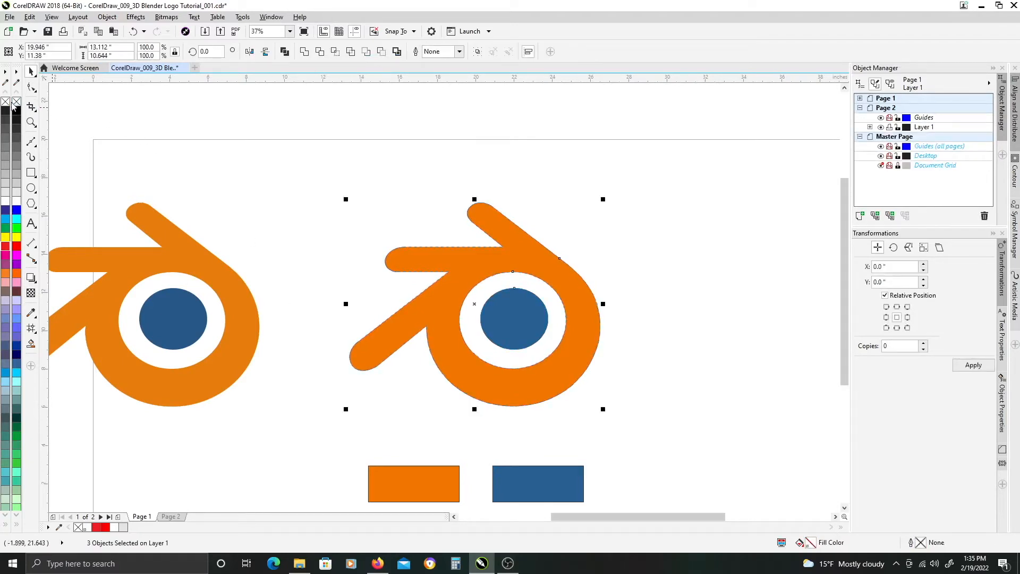
pyautogui.click(686, 215)
pyautogui.moveTo(182, 254); pyautogui.dragTo(312, 252)
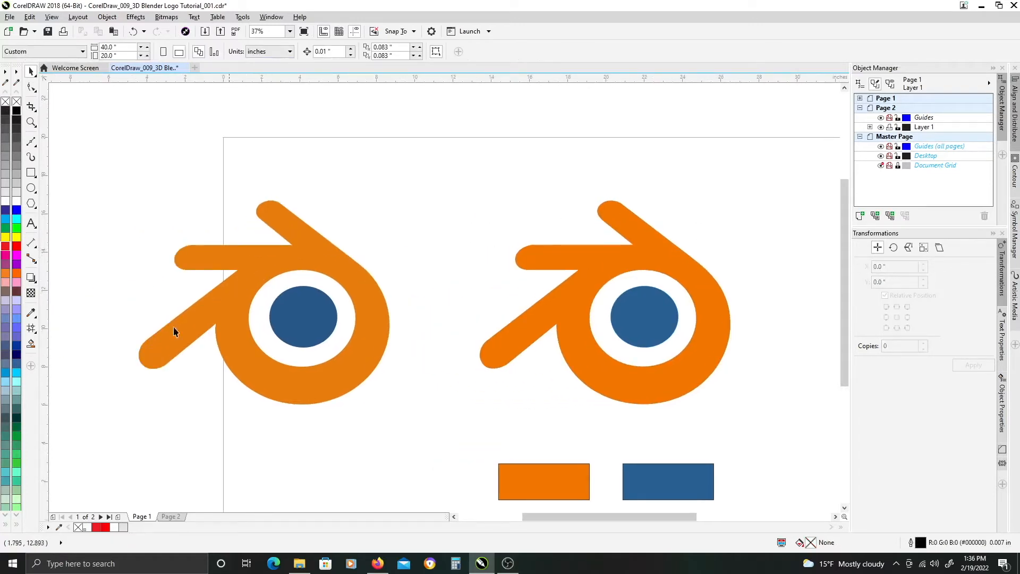
pyautogui.moveTo(647, 313); pyautogui.dragTo(557, 318)
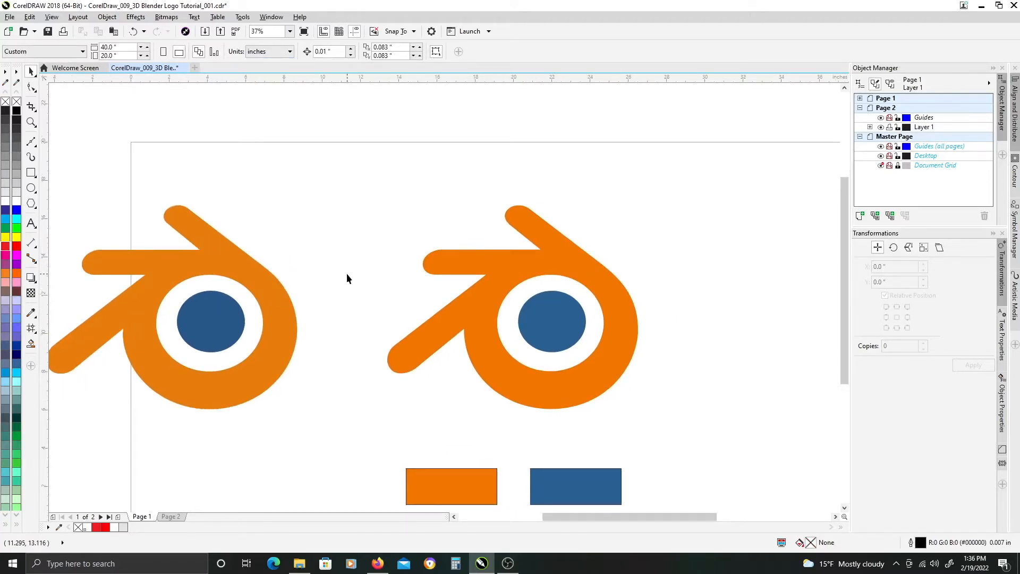
pyautogui.moveTo(627, 260); pyautogui.dragTo(584, 247)
pyautogui.moveTo(656, 285); pyautogui.dragTo(648, 263)
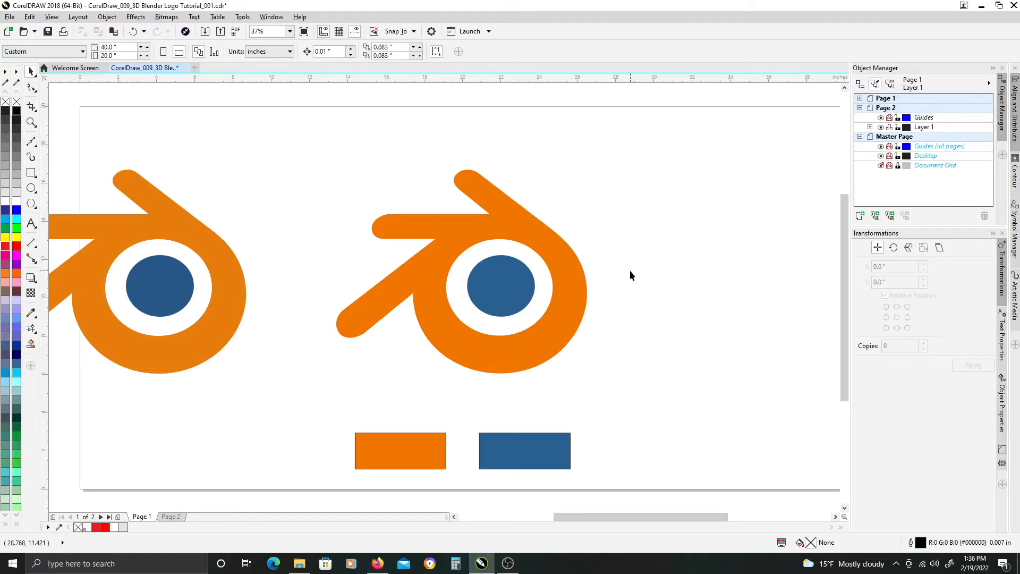
pyautogui.click(489, 236)
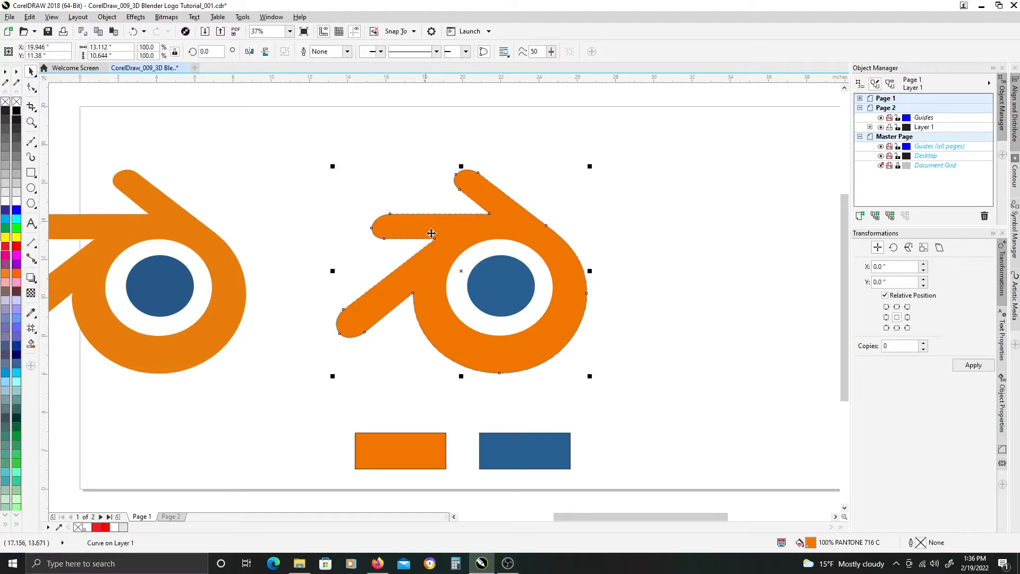
# Add a one-step inside contour with a 0.19" offset to the blue center circle
pyautogui.click(495, 283)
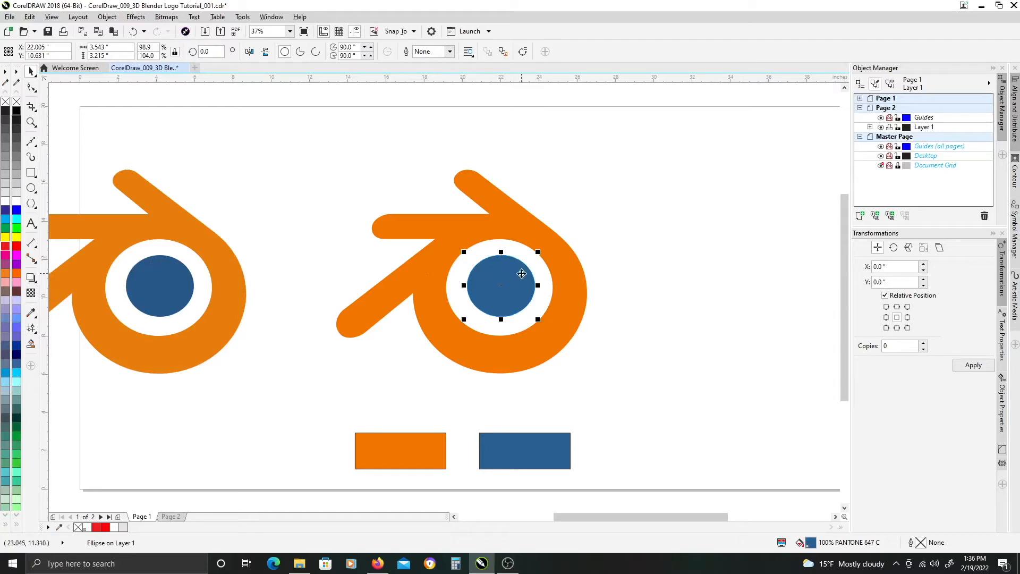
pyautogui.click(34, 280)
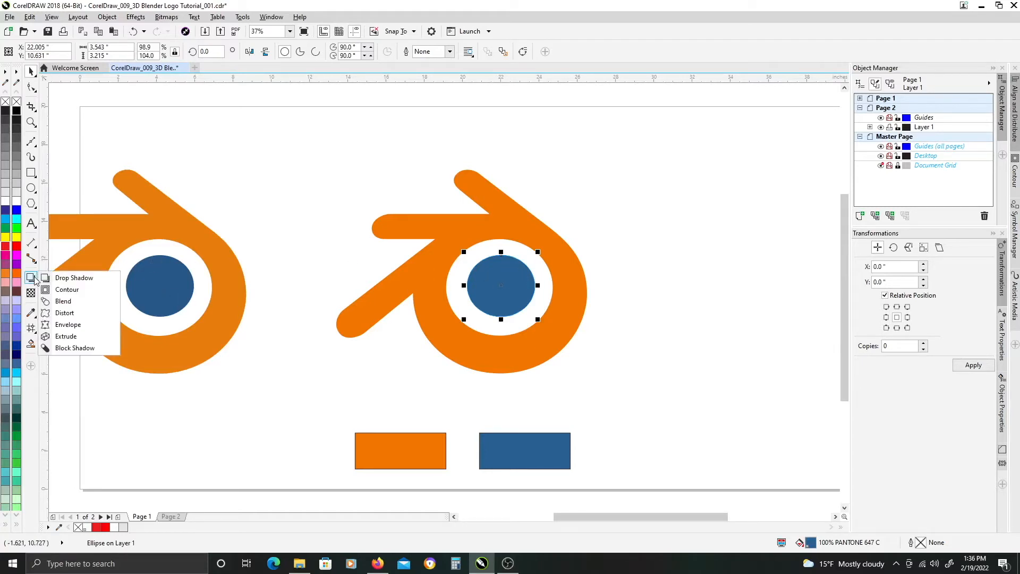
pyautogui.click(61, 291)
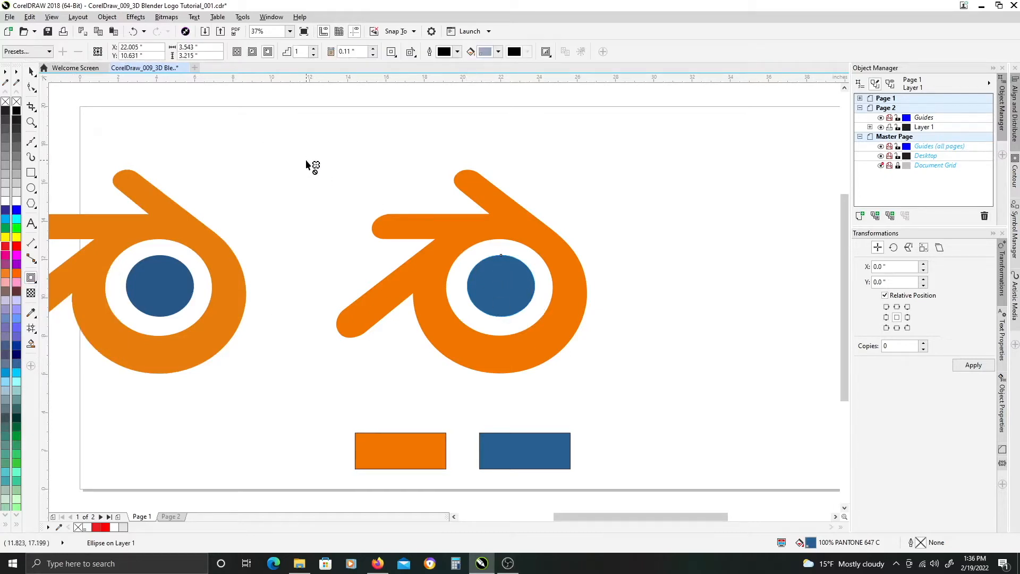
pyautogui.click(255, 54)
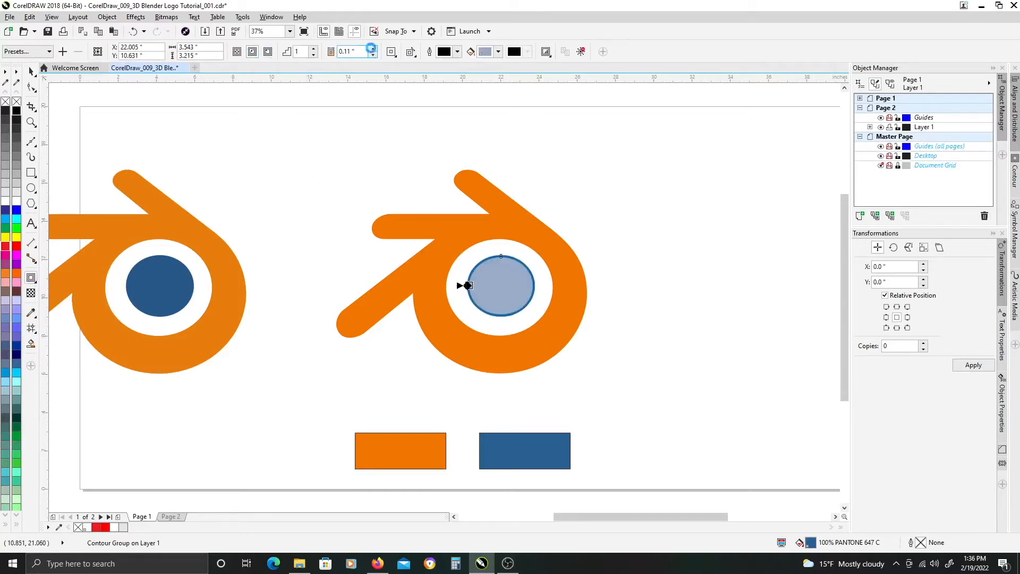
pyautogui.click(372, 49)
pyautogui.click(371, 48)
pyautogui.click(372, 48)
pyautogui.scroll(2, 499, 295)
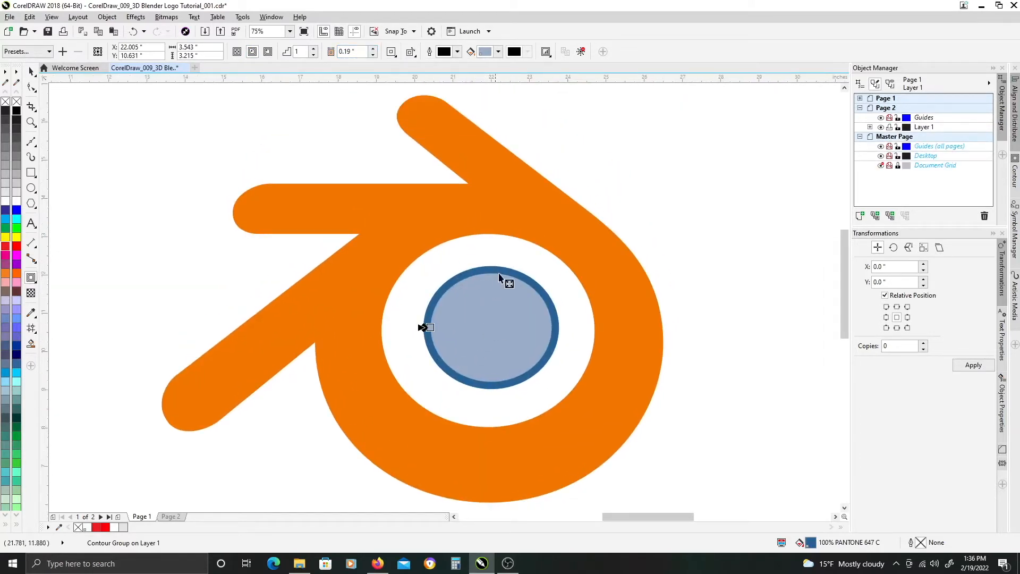
pyautogui.moveTo(535, 286); pyautogui.dragTo(515, 252)
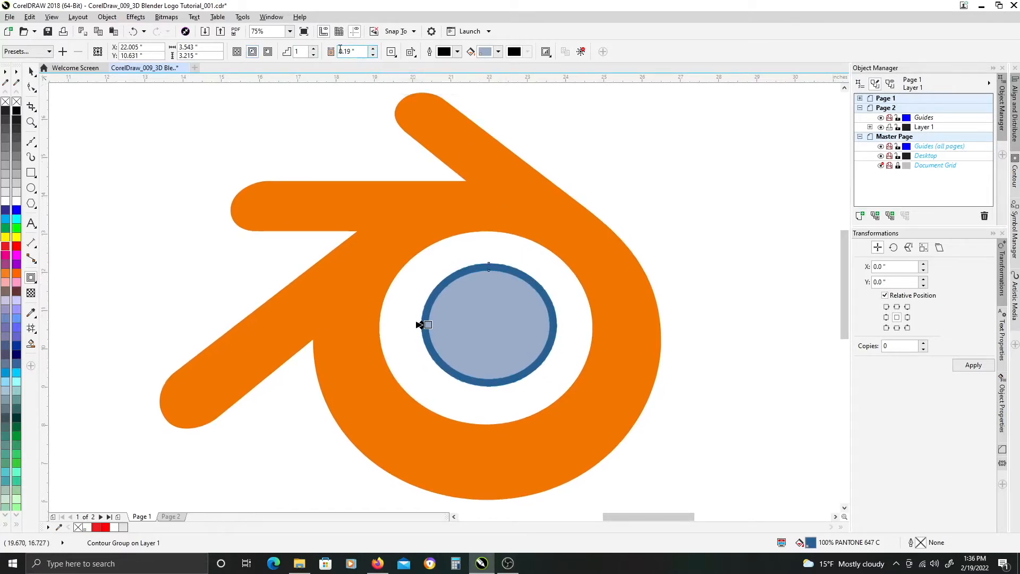
pyautogui.click(373, 55)
pyautogui.click(373, 50)
# Break the contour apart from the blue circle and select the lighter inner ellipse
pyautogui.press('space')
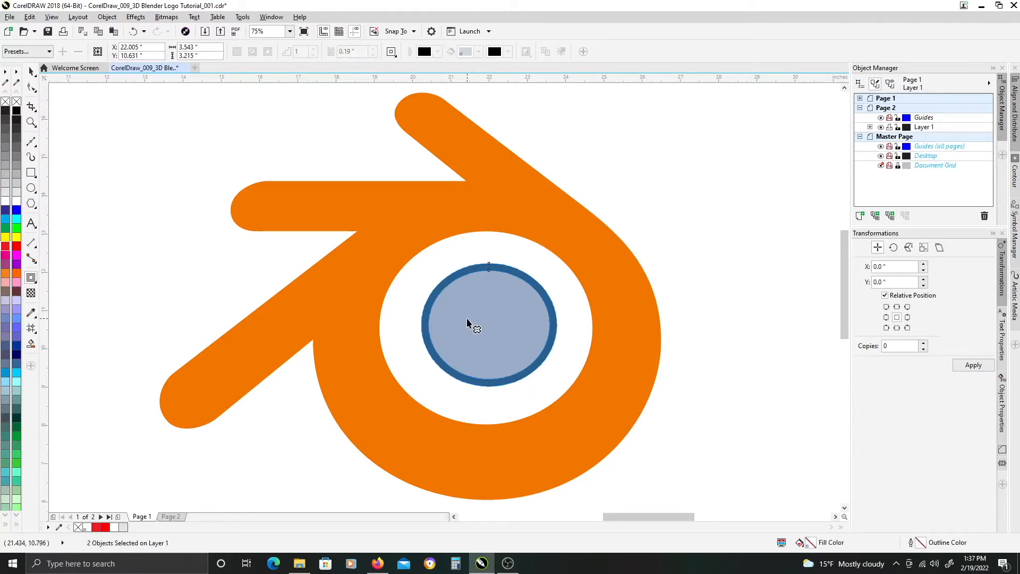
pyautogui.click(481, 306)
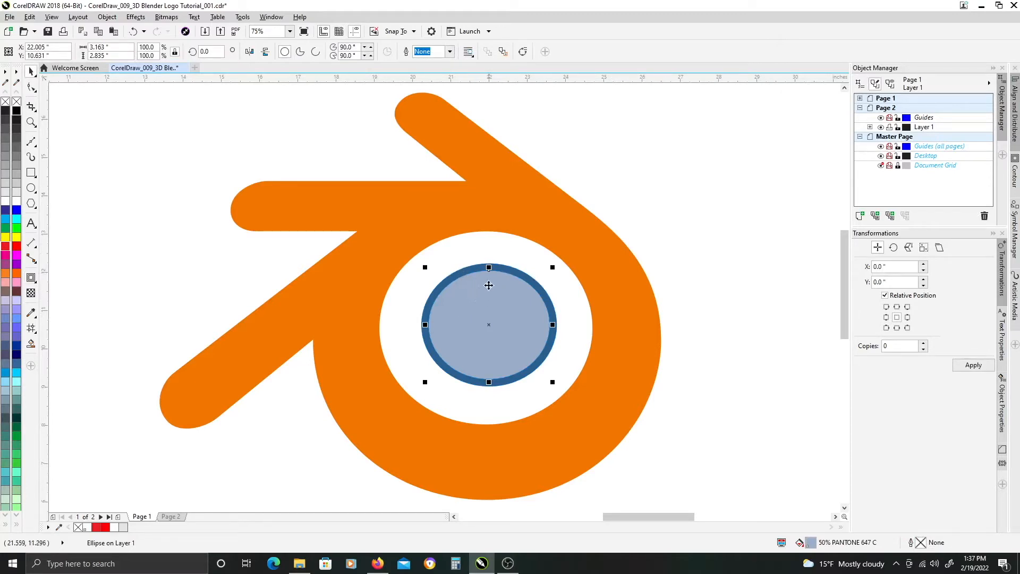
# Copy the outer blue circle's PANTONE 647 C fill onto the lighter inner ellipse
pyautogui.click(477, 269)
pyautogui.moveTo(478, 268); pyautogui.dragTo(484, 286)
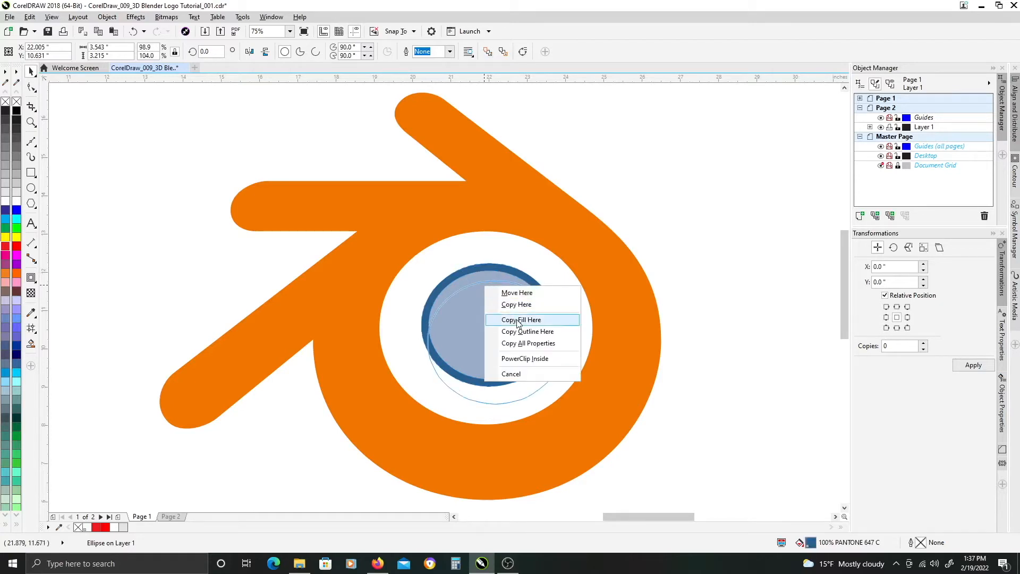
pyautogui.click(519, 320)
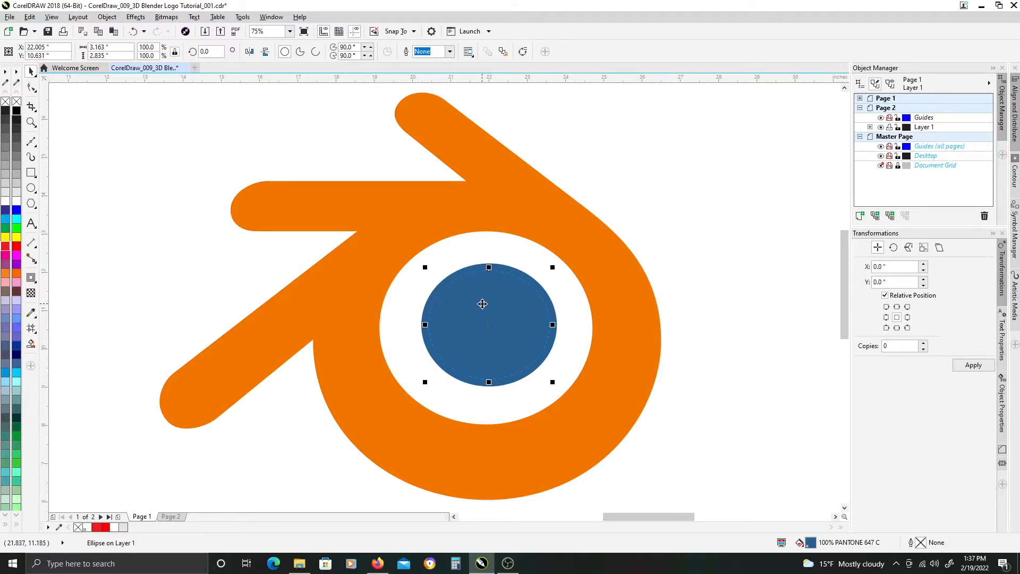
# Give the inner ellipse a linear fountain fill and sample its end color from the outer circle's PANTONE 647 C blue
pyautogui.press('F11')
pyautogui.moveTo(412, 187); pyautogui.dragTo(666, 181)
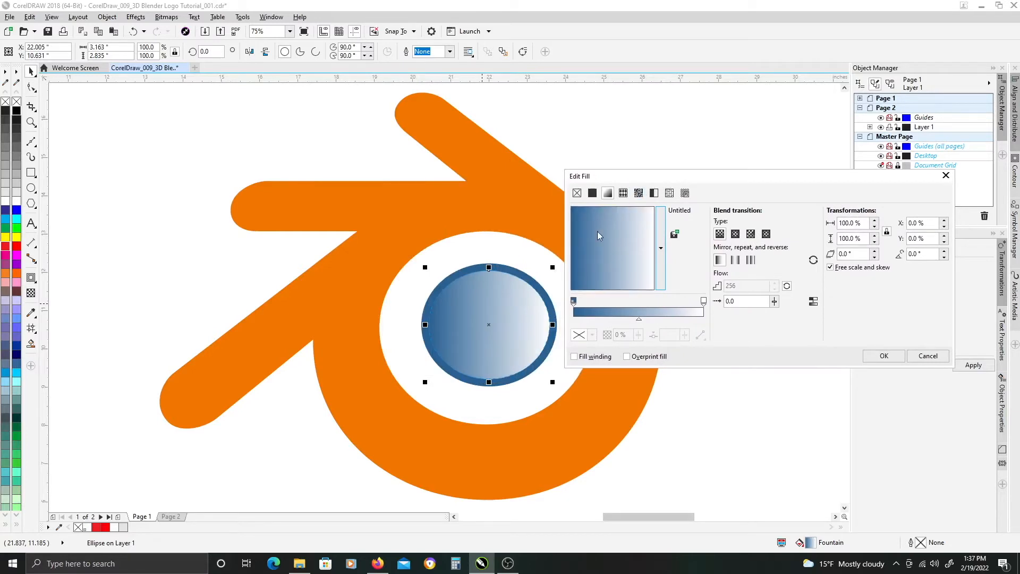
pyautogui.click(703, 301)
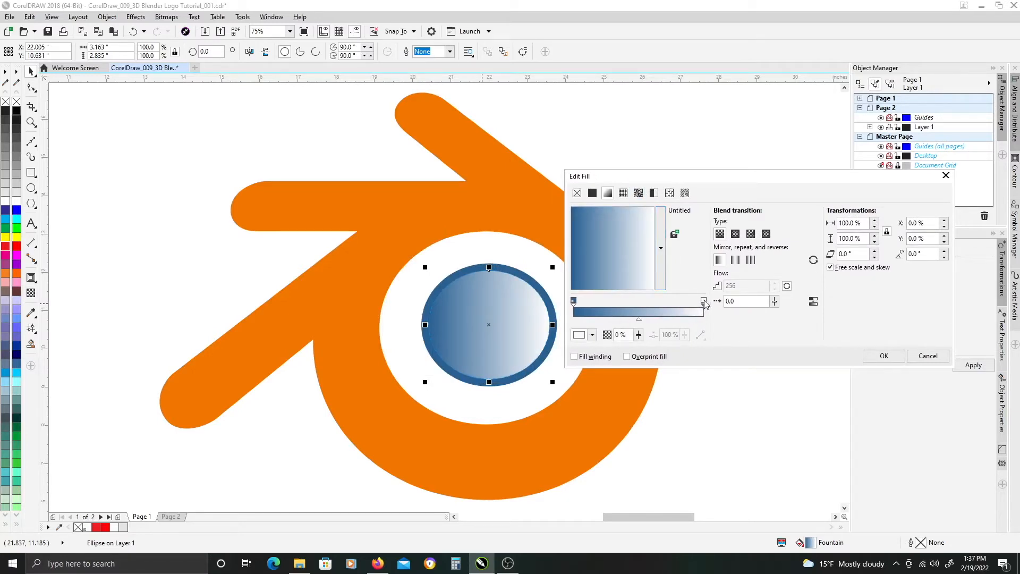
pyautogui.click(580, 335)
pyautogui.click(614, 362)
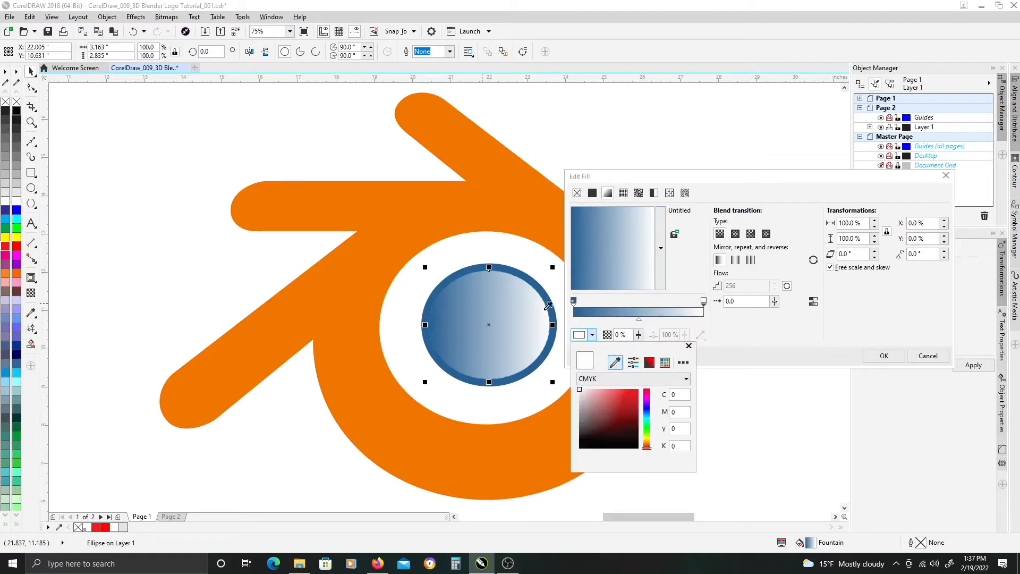
pyautogui.click(506, 268)
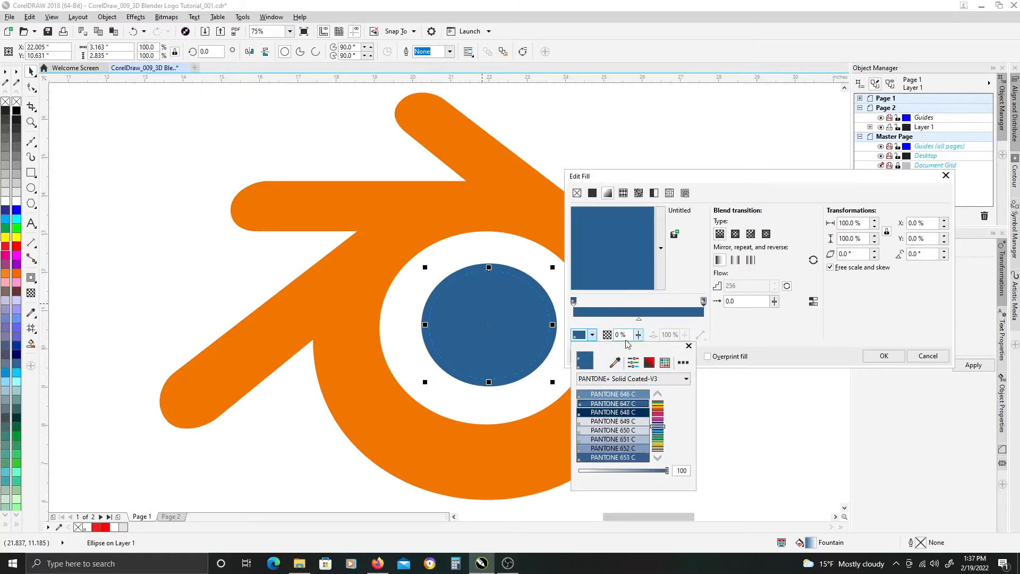
# Darken the fountain fill's end color to a deep navy blue and apply the fill
pyautogui.click(649, 362)
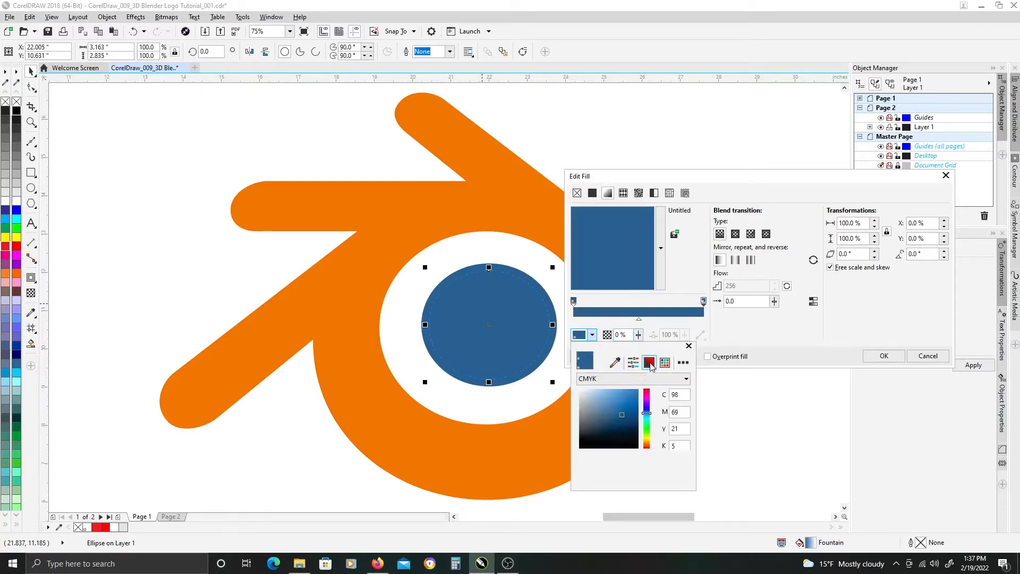
pyautogui.moveTo(622, 419); pyautogui.dragTo(625, 428)
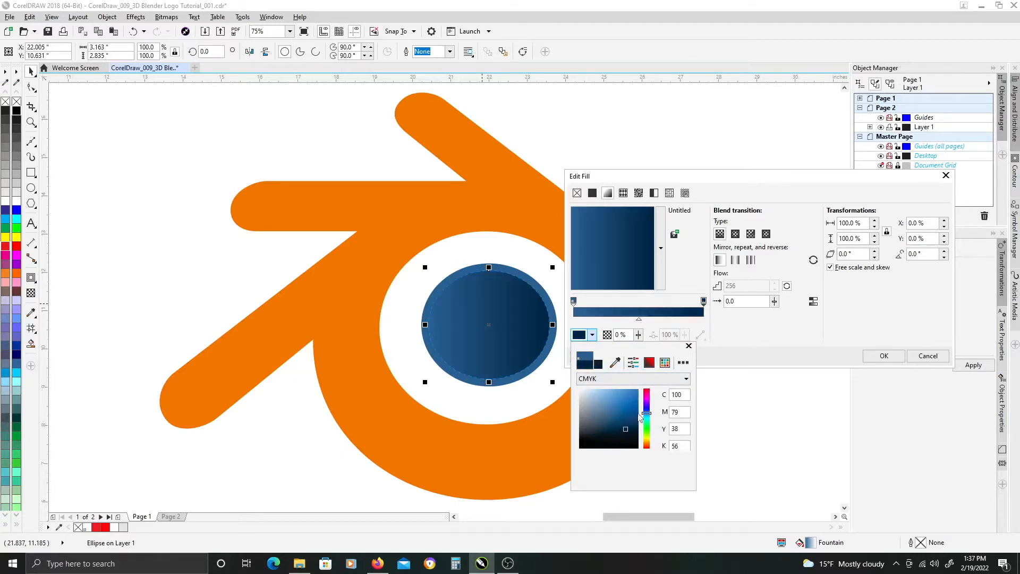
pyautogui.click(846, 334)
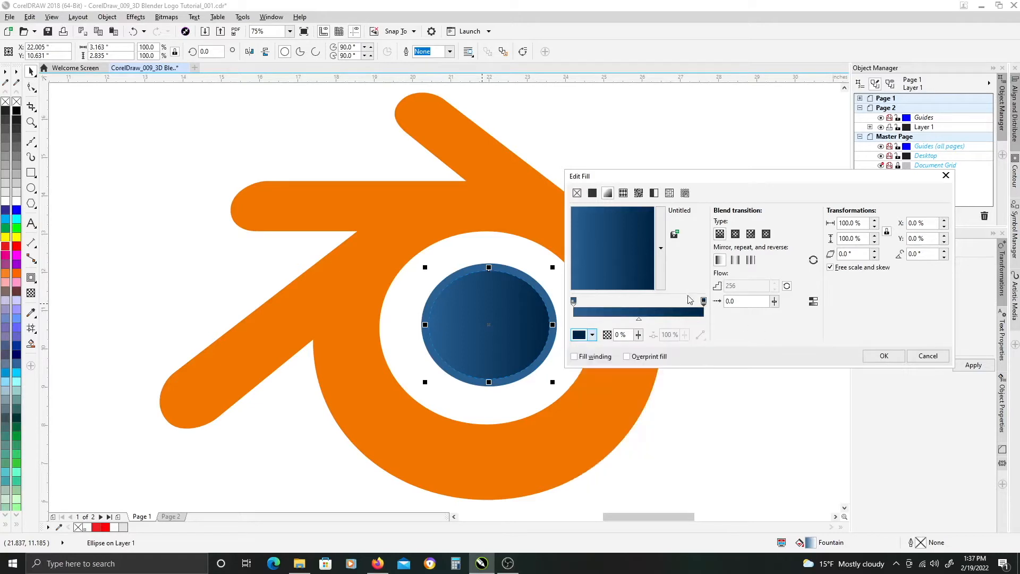
pyautogui.click(883, 356)
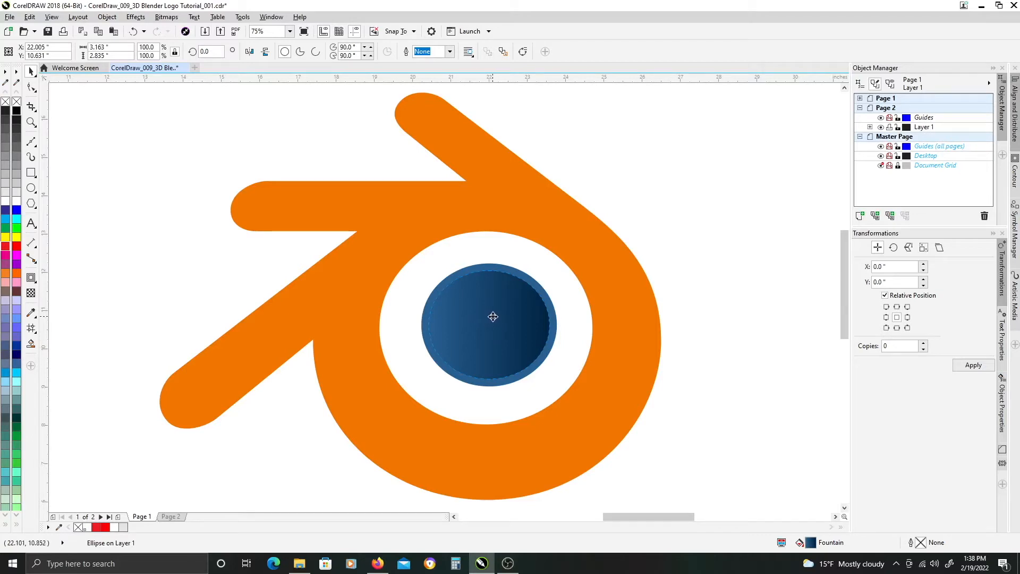
# Redirect the inner ellipse's gradient vertically, running from lighter blue at its top to dark navy at its bottom
pyautogui.press('g')
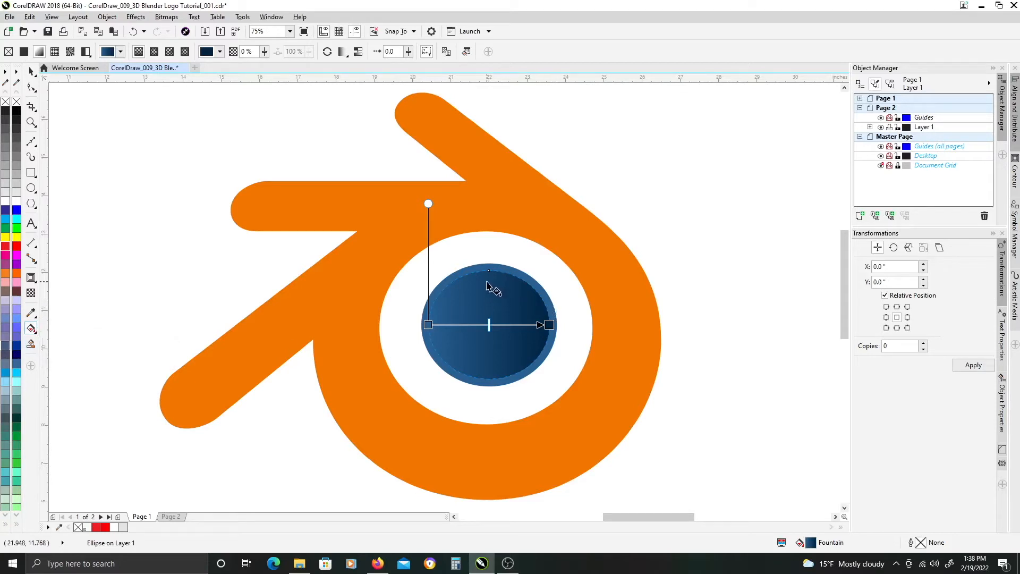
pyautogui.moveTo(487, 279); pyautogui.dragTo(489, 377)
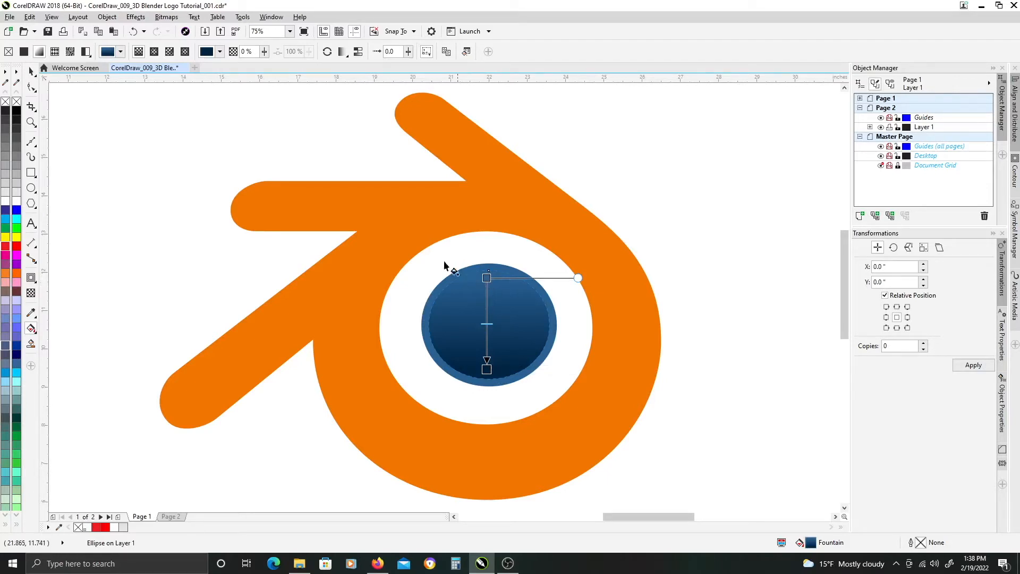
pyautogui.click(31, 71)
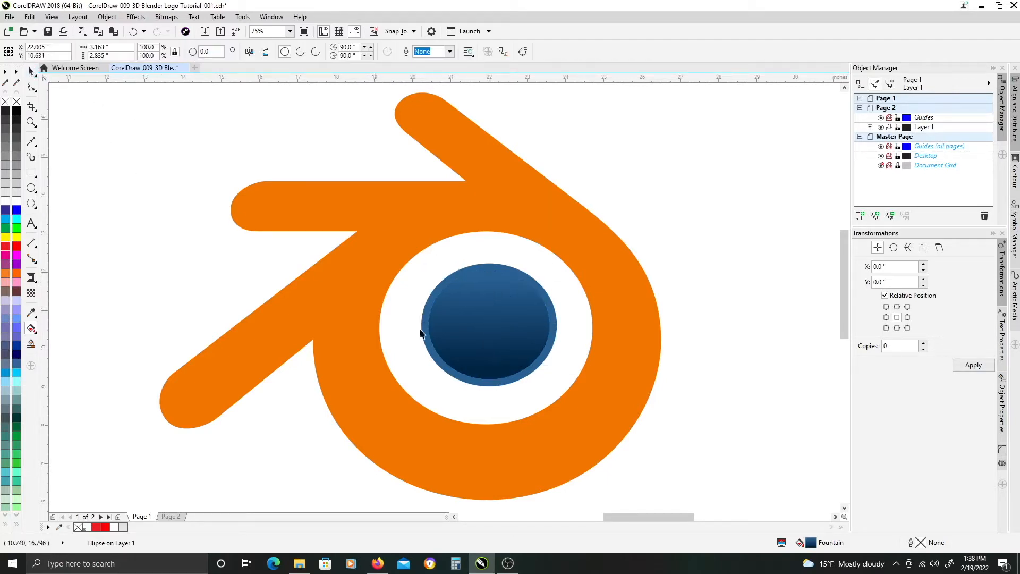
pyautogui.press('Escape')
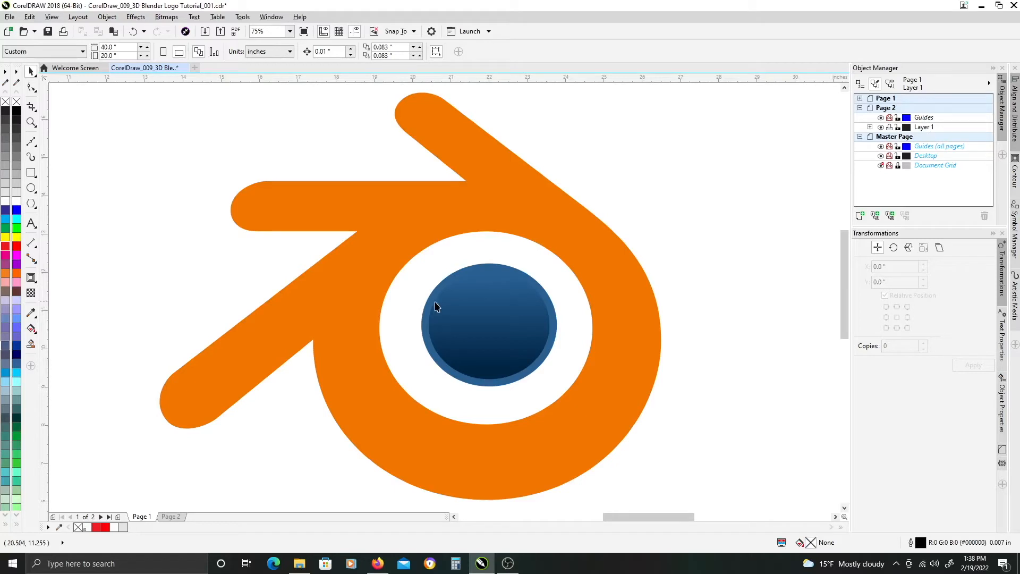
# Duplicate the gradient-filled inner ellipse in place and fill the copy with white
pyautogui.click(461, 336)
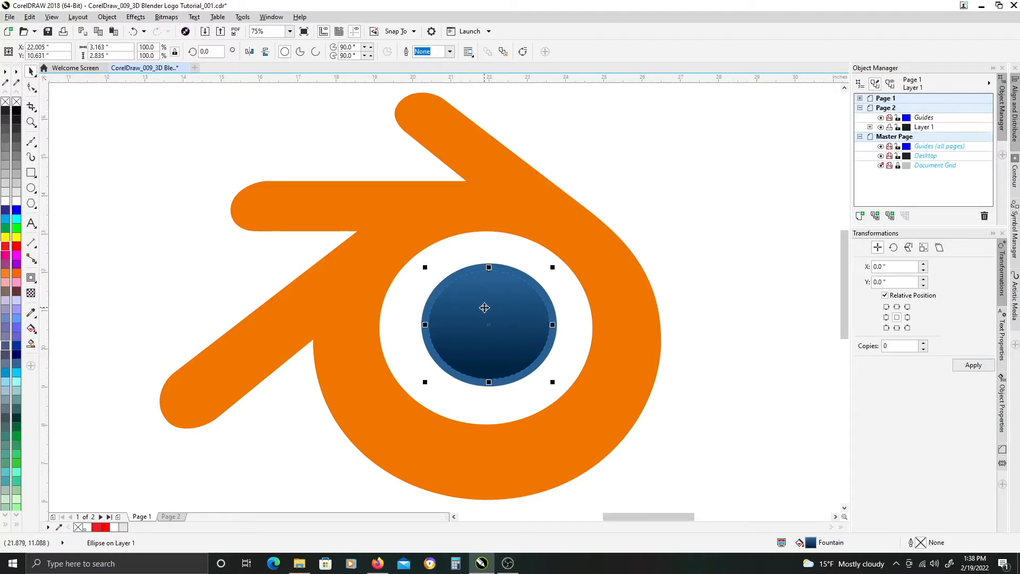
pyautogui.click(16, 204)
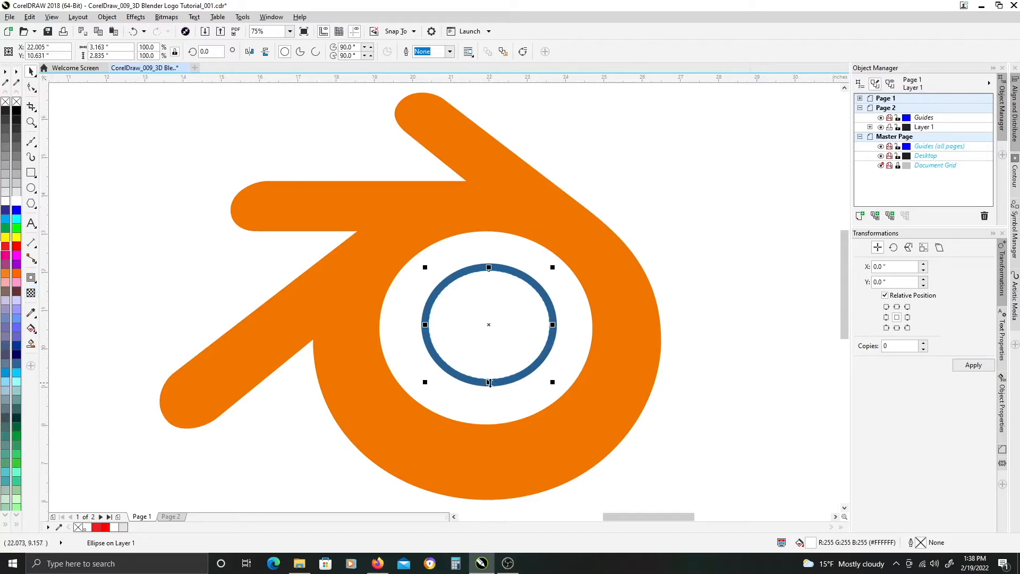
pyautogui.moveTo(489, 383); pyautogui.dragTo(490, 365)
pyautogui.moveTo(556, 316); pyautogui.dragTo(546, 318)
pyautogui.hotkey('ctrl', 'z')
pyautogui.hotkey('ctrl', 'z')
# Shrink the white ellipse to about 2.663" wide and 2.322" high, keeping its top edge and horizontal center in place
pyautogui.moveTo(489, 382); pyautogui.dragTo(489, 364)
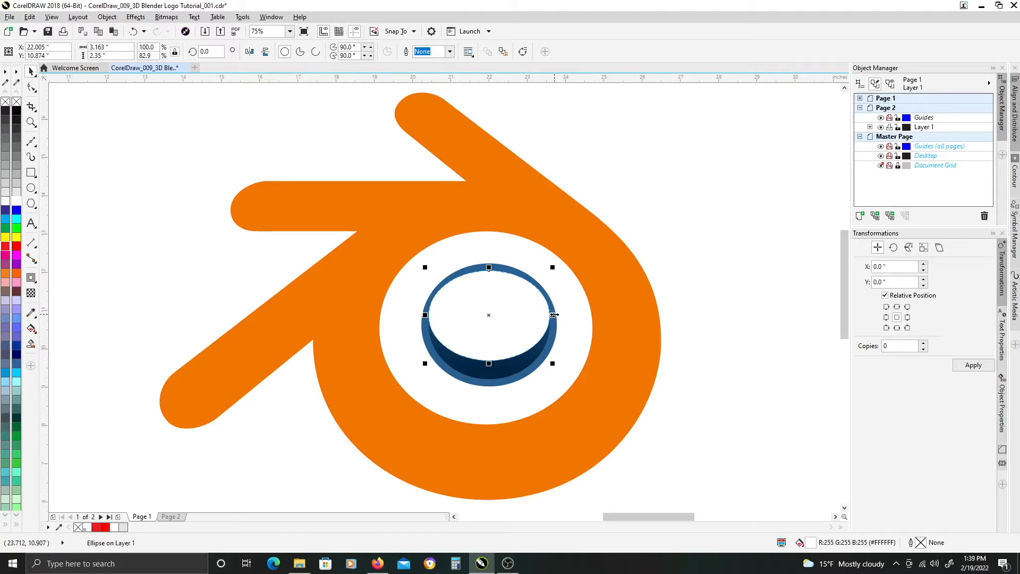
pyautogui.moveTo(553, 315); pyautogui.dragTo(523, 310)
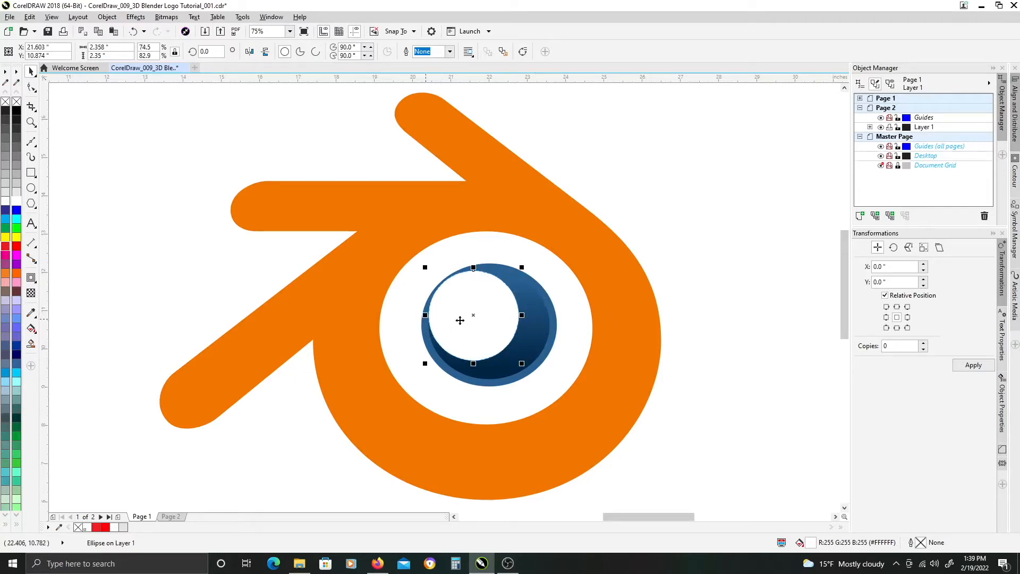
pyautogui.hotkey('ctrl', 'z')
pyautogui.moveTo(546, 316)
pyautogui.mouseDown()
pyautogui.moveTo(528, 316)
pyautogui.moveTo(543, 318)
pyautogui.mouseUp()
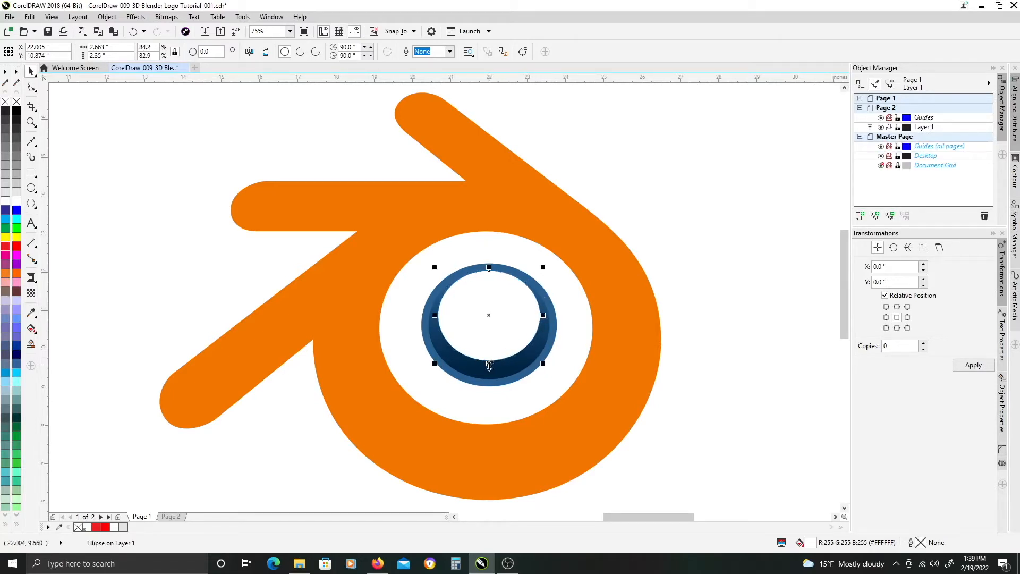
pyautogui.moveTo(489, 364); pyautogui.dragTo(489, 362)
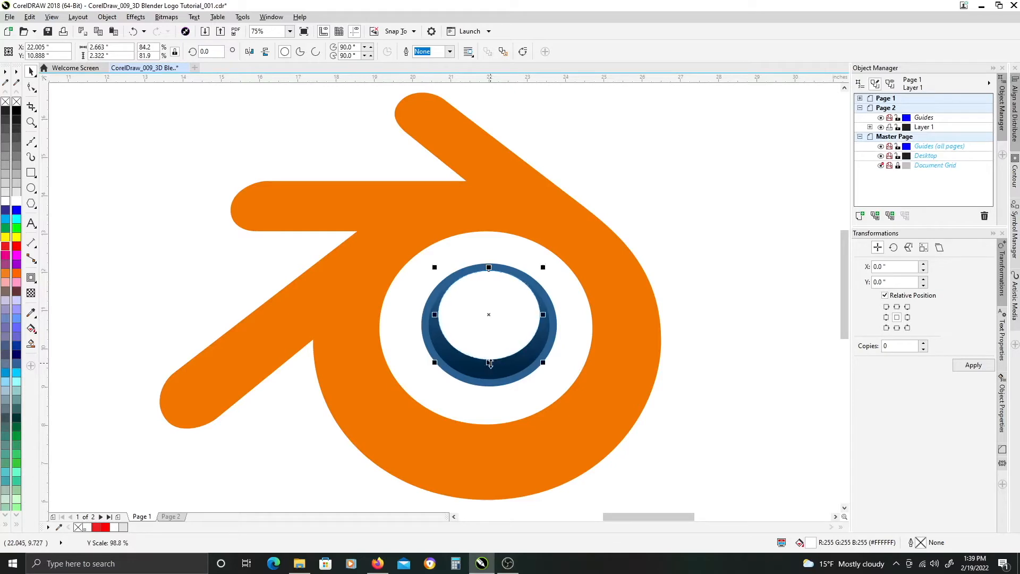
# Apply a vertical linear transparency to the white ellipse, fading from opaque above its top edge to clear just below its middle
pyautogui.click(31, 293)
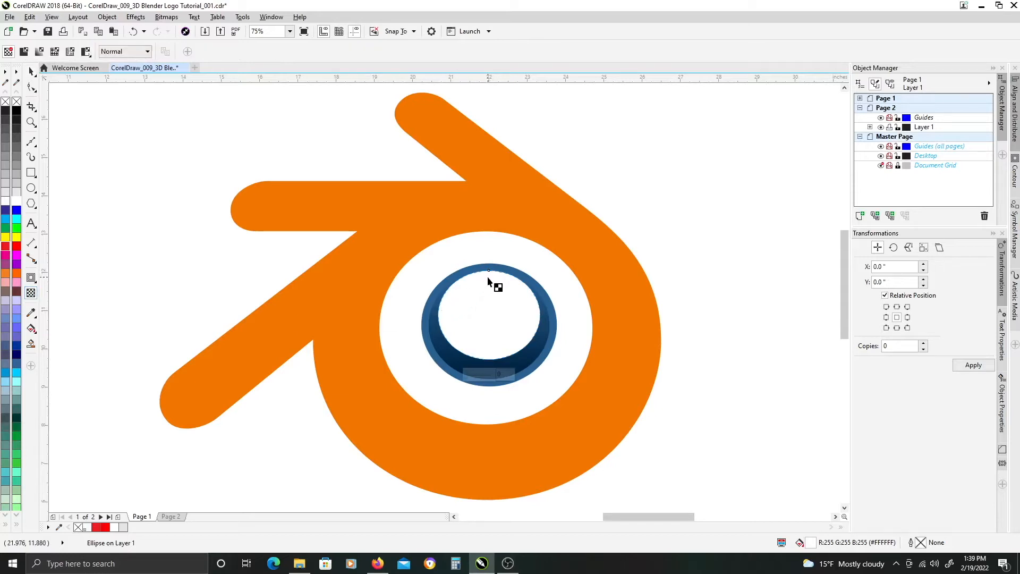
pyautogui.moveTo(488, 274); pyautogui.dragTo(488, 330)
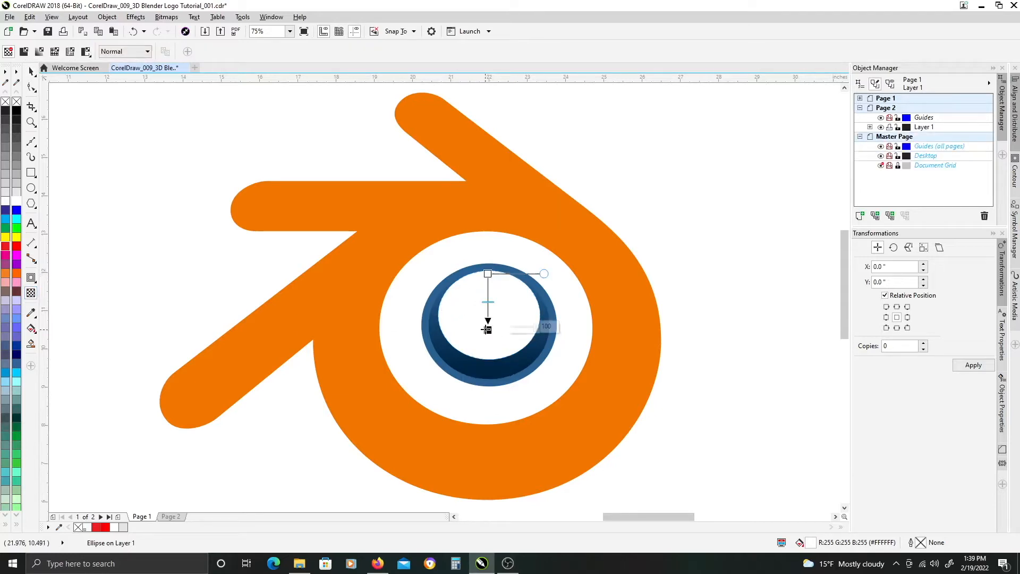
pyautogui.moveTo(487, 273); pyautogui.dragTo(488, 259)
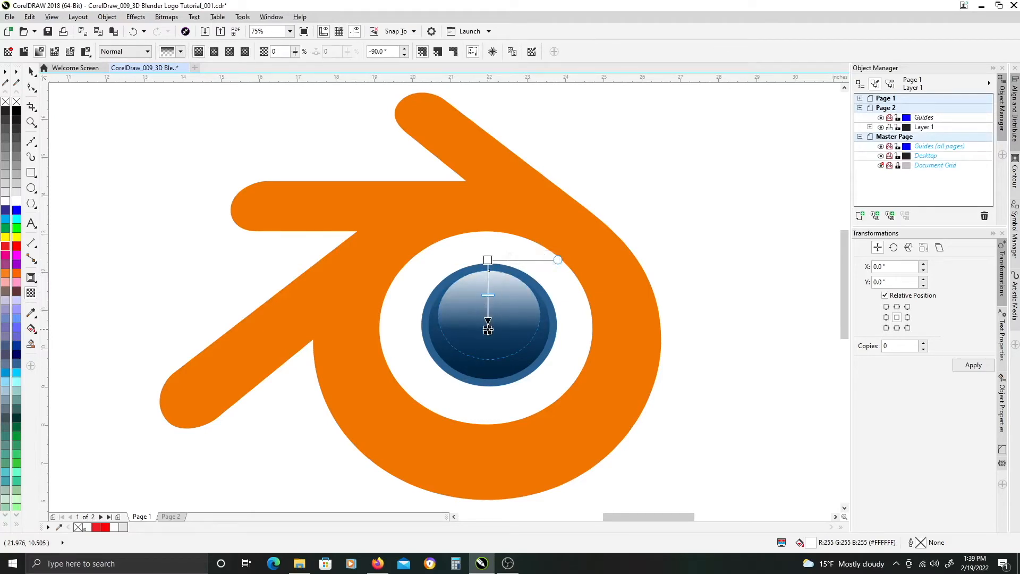
pyautogui.press('space')
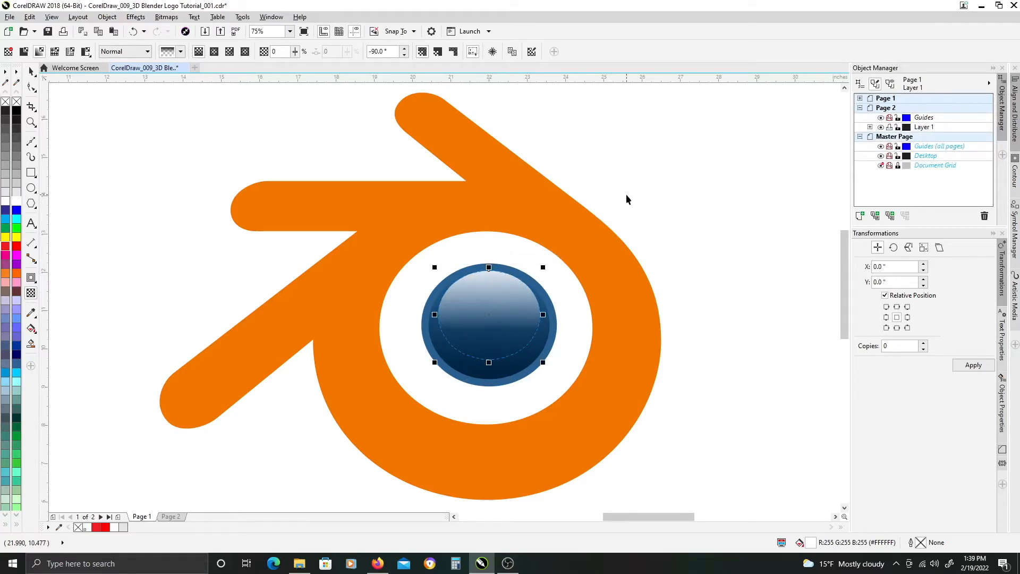
pyautogui.click(31, 293)
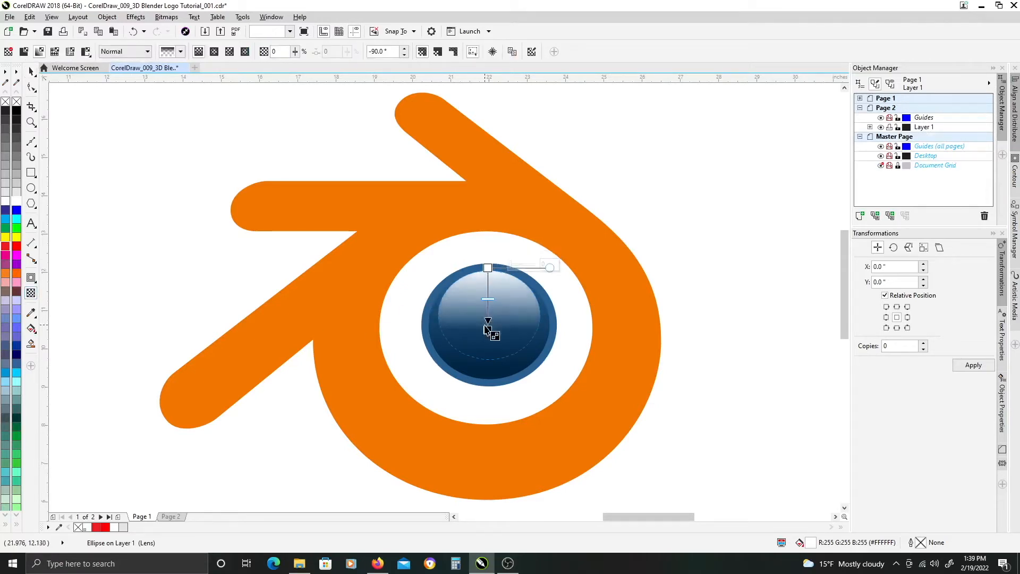
pyautogui.press('space')
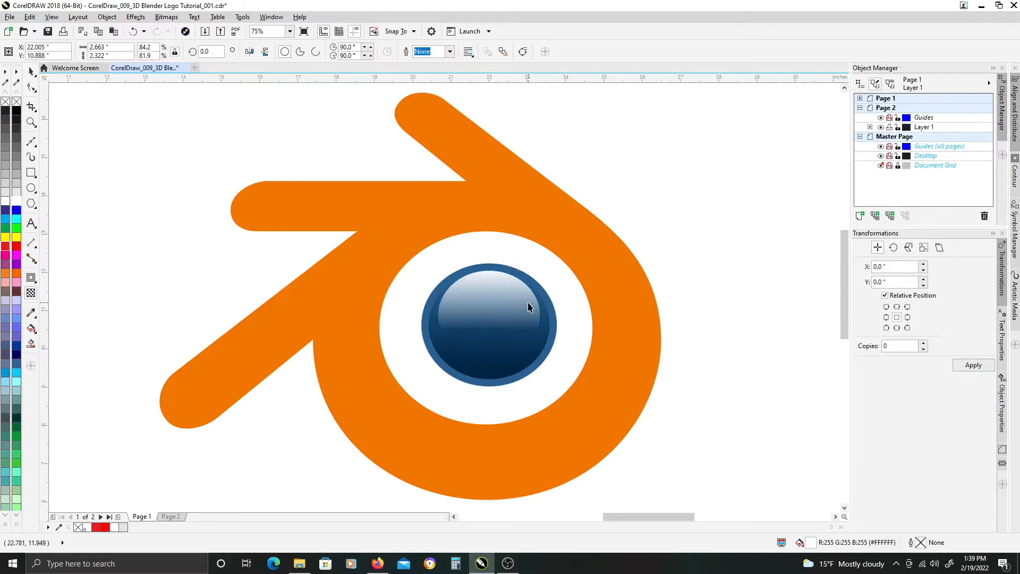
pyautogui.press('Escape')
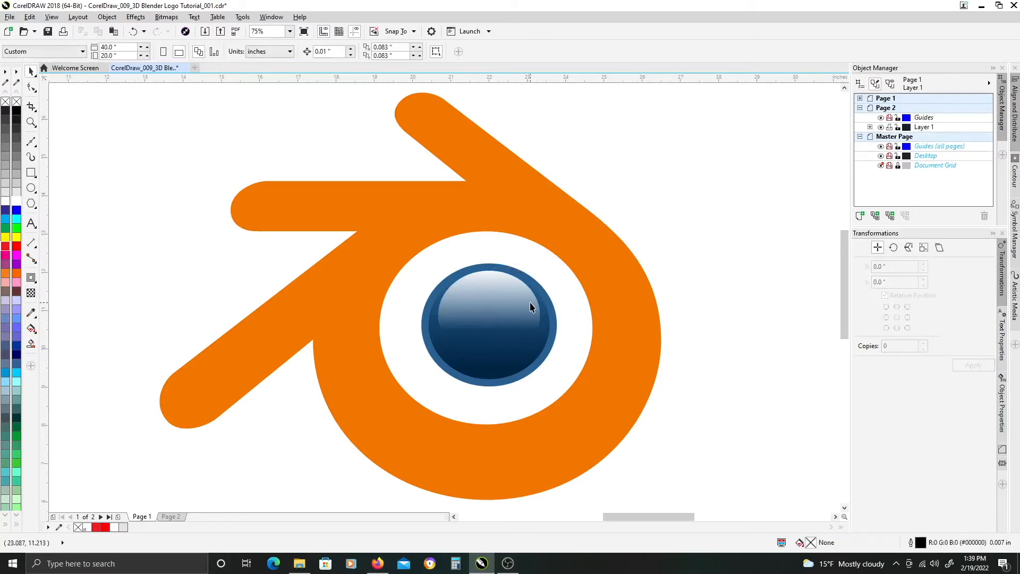
# Extend the end of the white highlight's transparency slightly further down the ellipse
pyautogui.click(496, 296)
pyautogui.press('g')
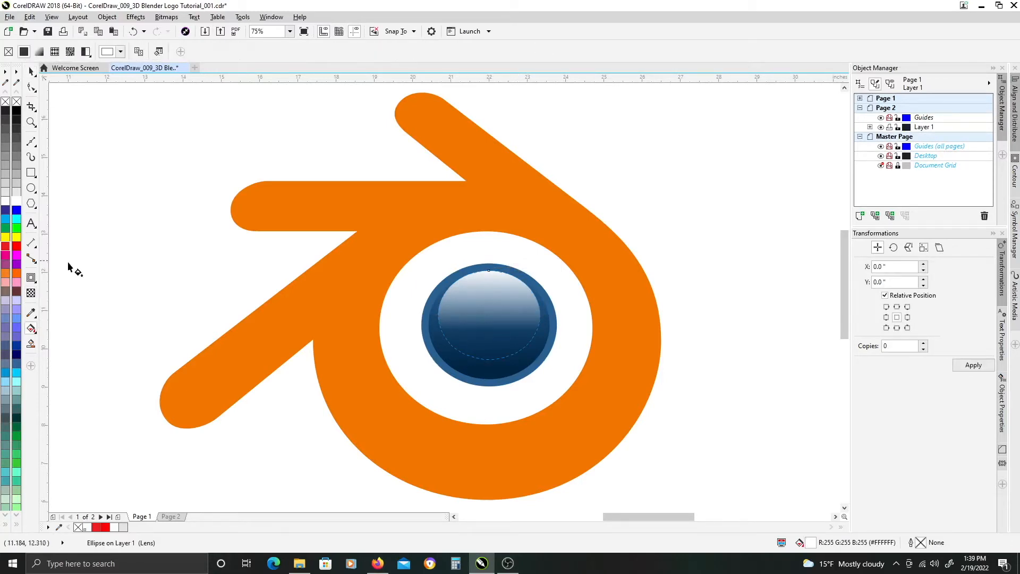
pyautogui.click(31, 293)
pyautogui.moveTo(488, 330); pyautogui.dragTo(488, 338)
pyautogui.press('space')
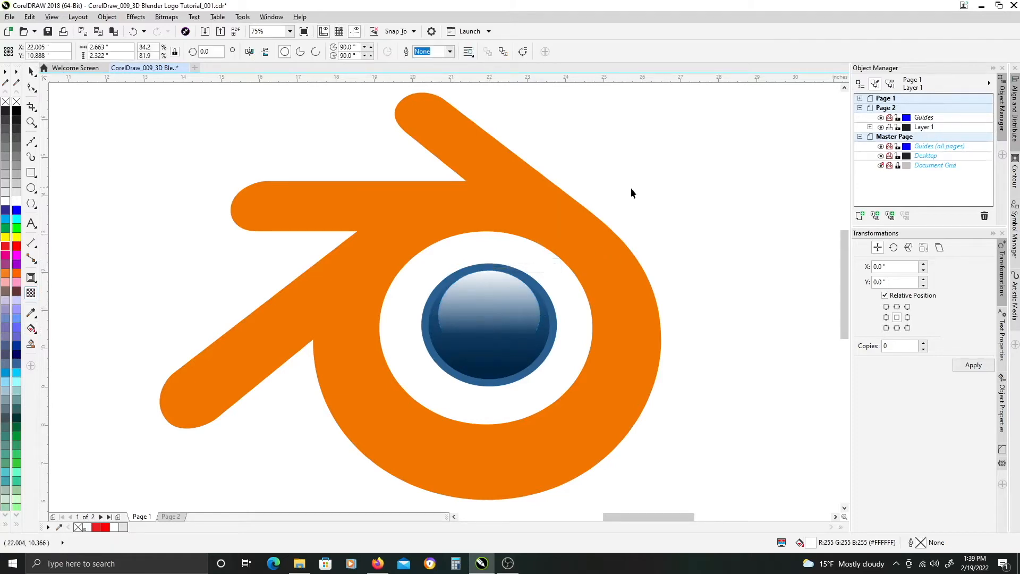
pyautogui.click(627, 214)
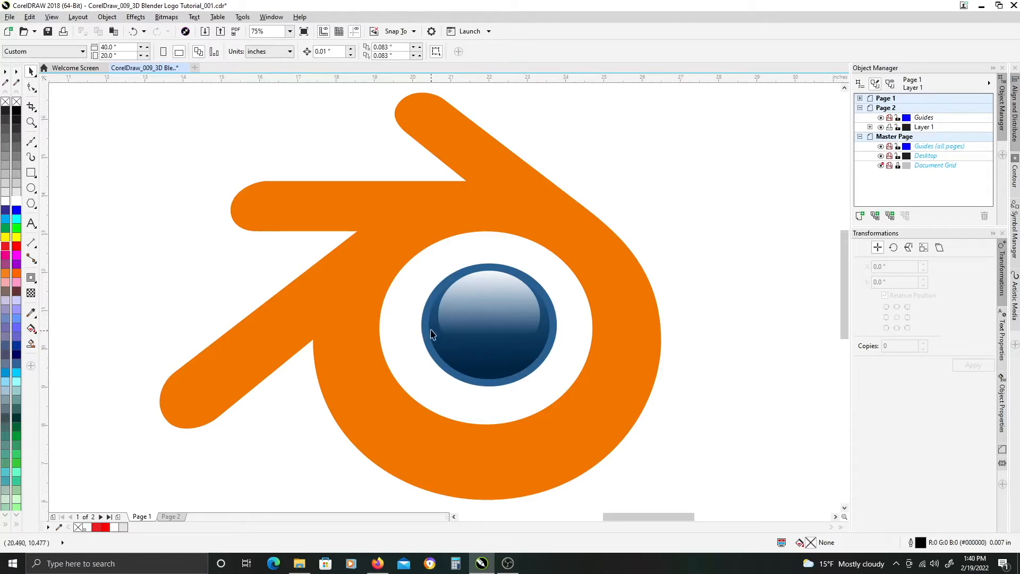
# Add a one-step inside contour with a 0.19" offset to the white circle and break the contour apart
pyautogui.click(401, 315)
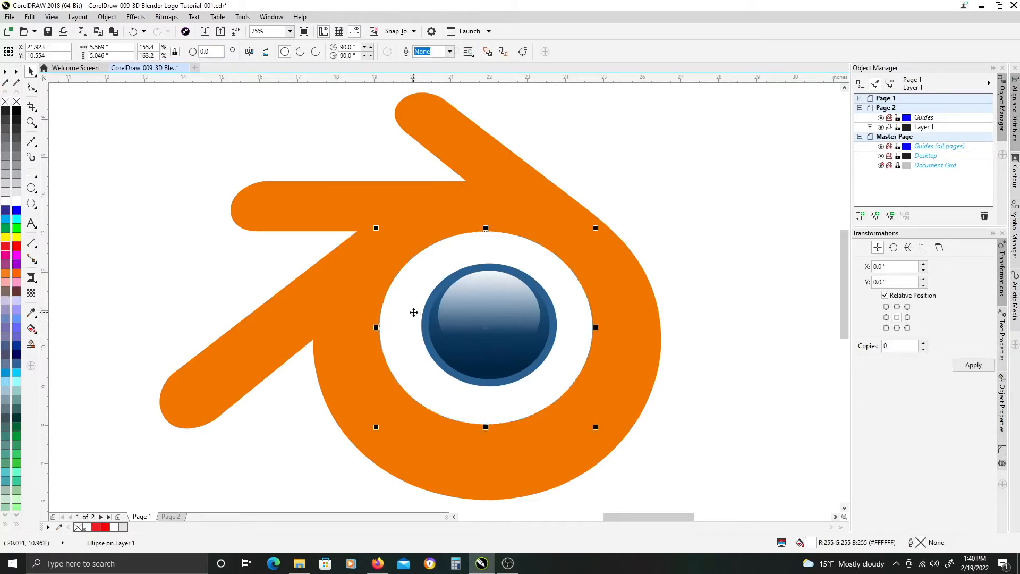
pyautogui.click(31, 280)
pyautogui.click(30, 280)
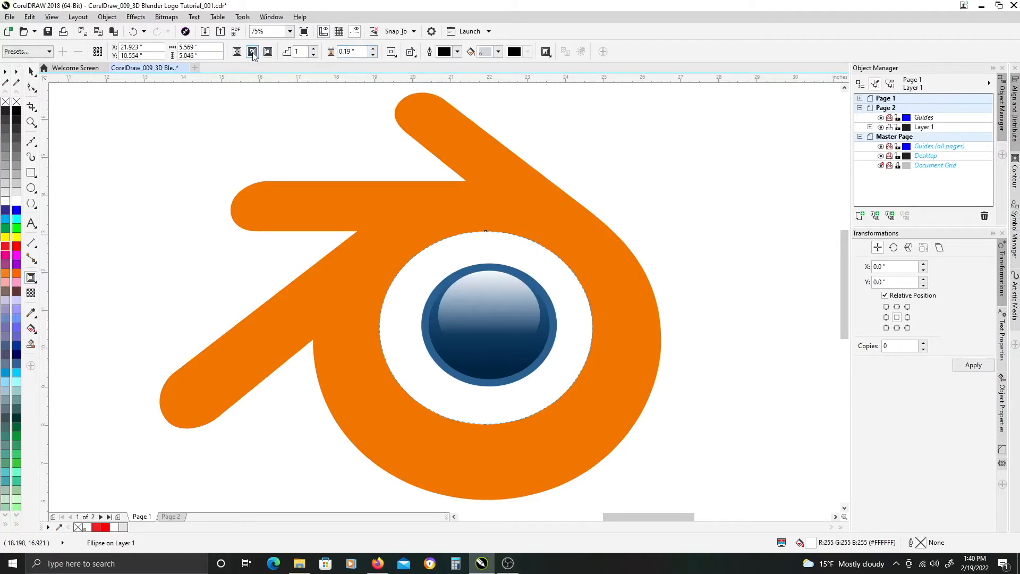
pyautogui.moveTo(379, 327); pyautogui.dragTo(386, 327)
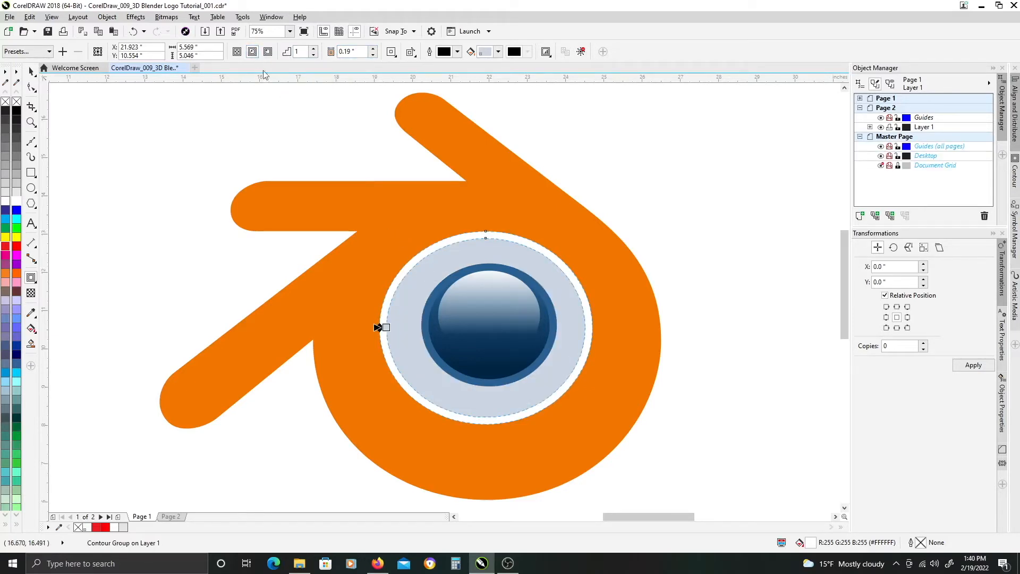
pyautogui.hotkey('ctrl', 'k')
pyautogui.click(637, 173)
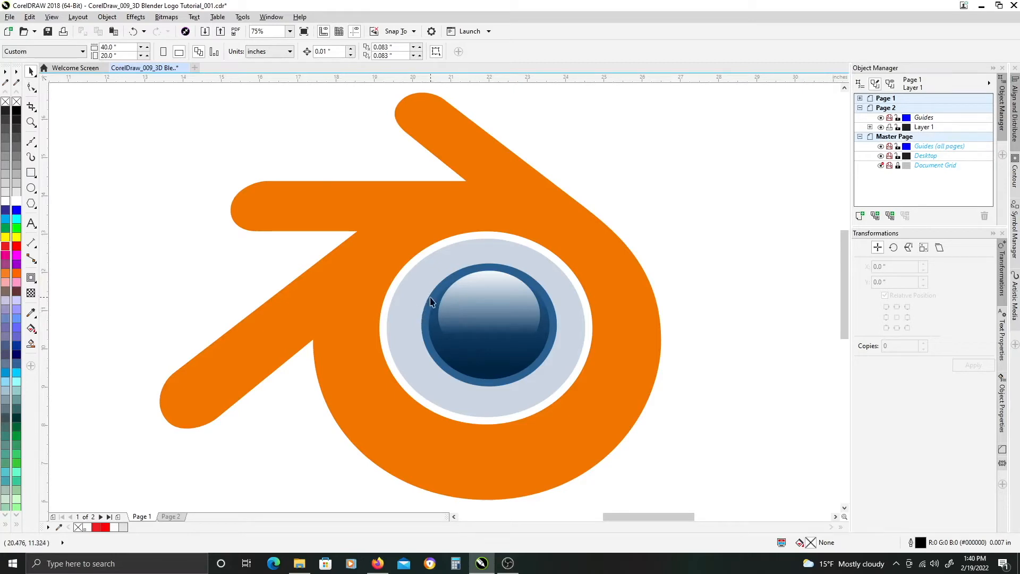
# Add a one-step outside contour with a 0.19" offset to the blue ellipse and break the contour apart
pyautogui.moveTo(403, 271); pyautogui.dragTo(296, 266)
pyautogui.hotkey('ctrl', 'z')
pyautogui.click(436, 290)
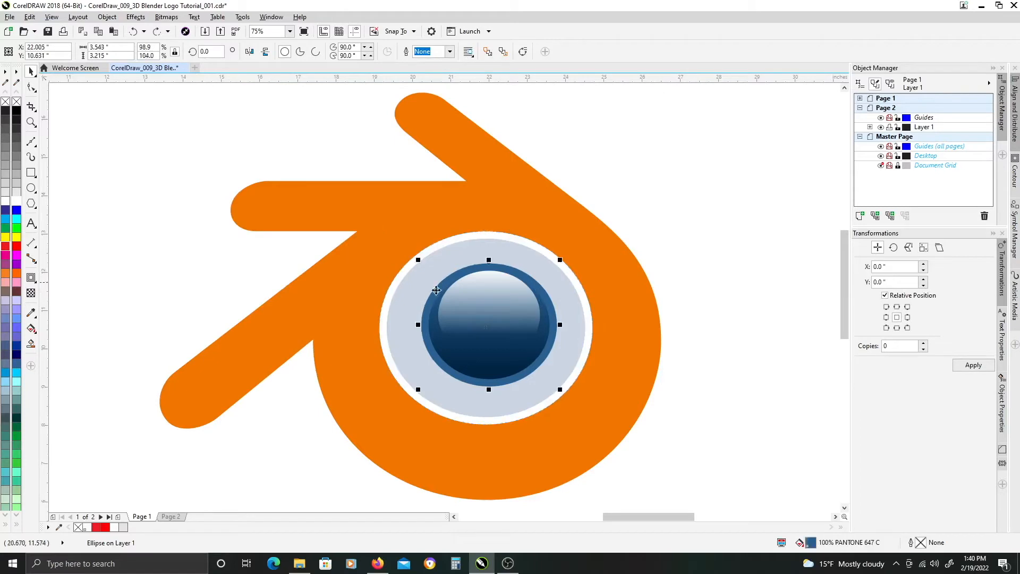
pyautogui.click(31, 278)
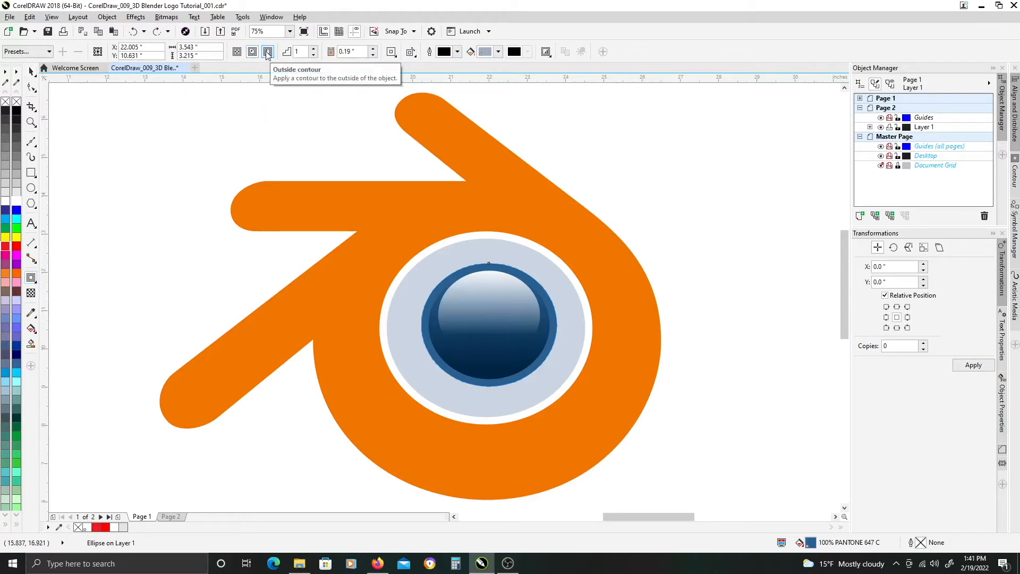
pyautogui.click(268, 52)
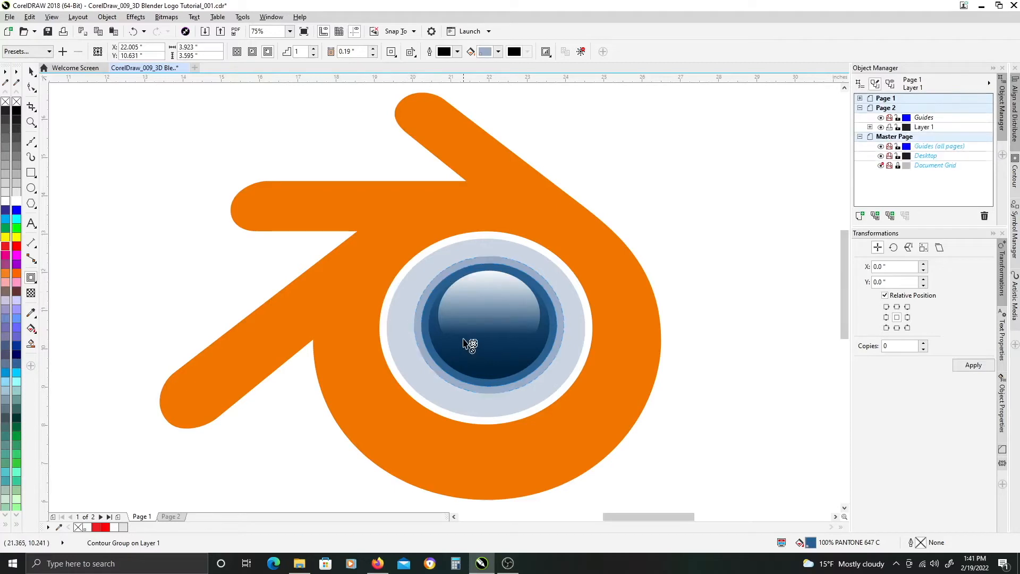
pyautogui.hotkey('ctrl', 'k')
# Combine the new contour ellipse with the larger pale blue-gray ellipse to cut it into a ring
pyautogui.click(494, 261)
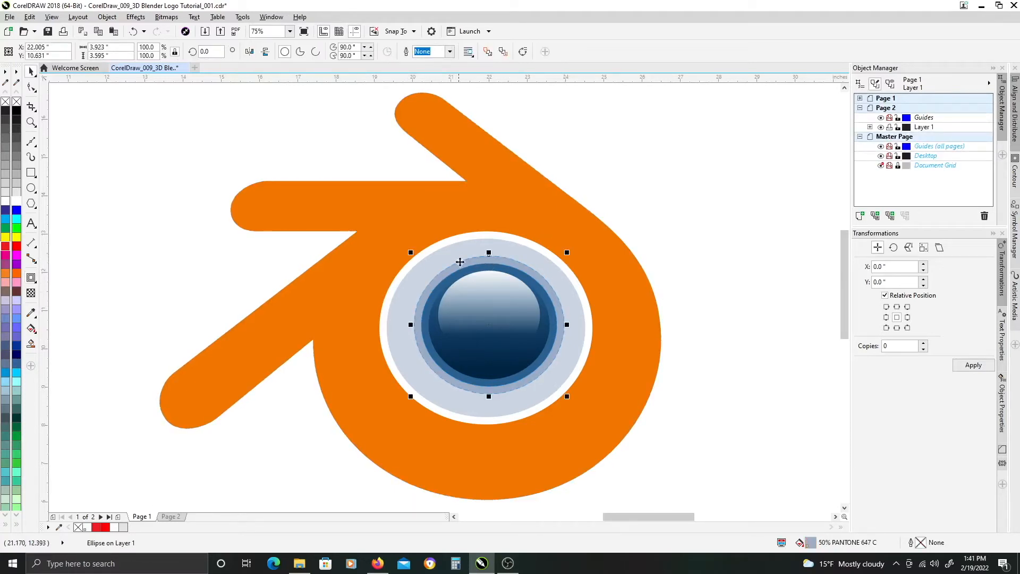
pyautogui.keyDown('shift'); pyautogui.click(459, 257); pyautogui.keyUp('shift')
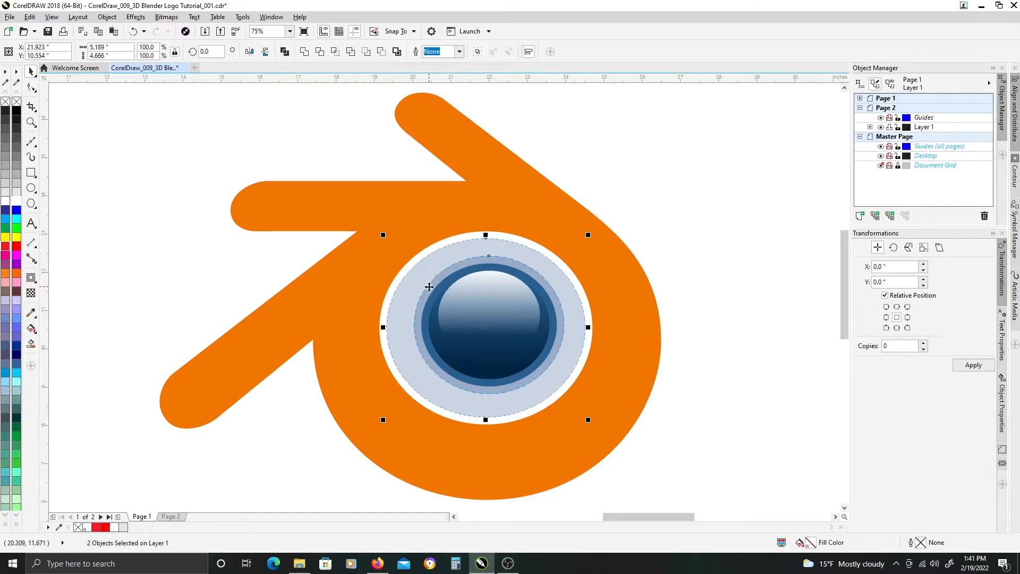
pyautogui.click(285, 51)
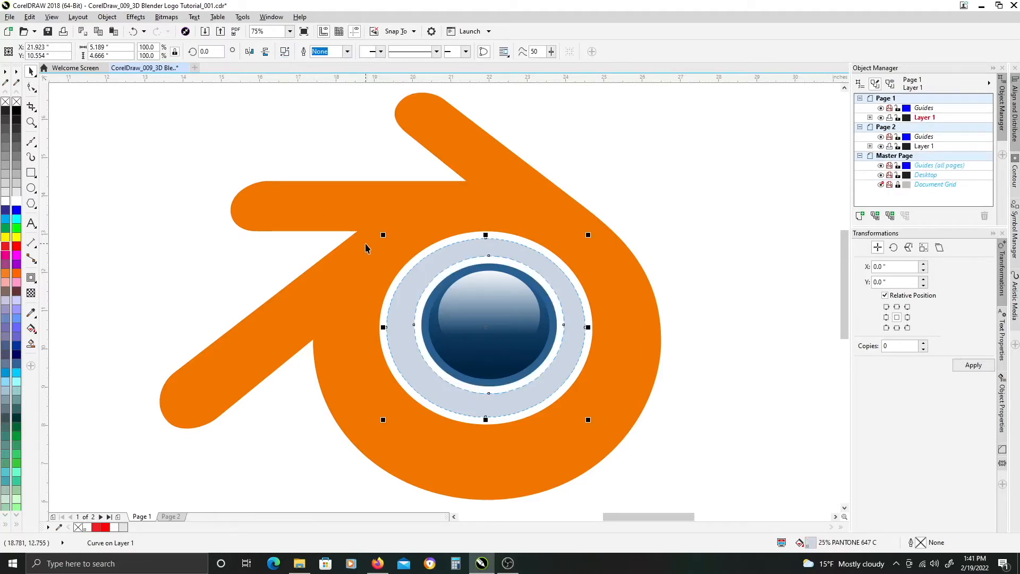
# Move the pale blue-gray ring away from the blue circle to check its hole, and undo the move
pyautogui.click(194, 235)
pyautogui.click(407, 292)
pyautogui.moveTo(414, 287); pyautogui.dragTo(237, 310)
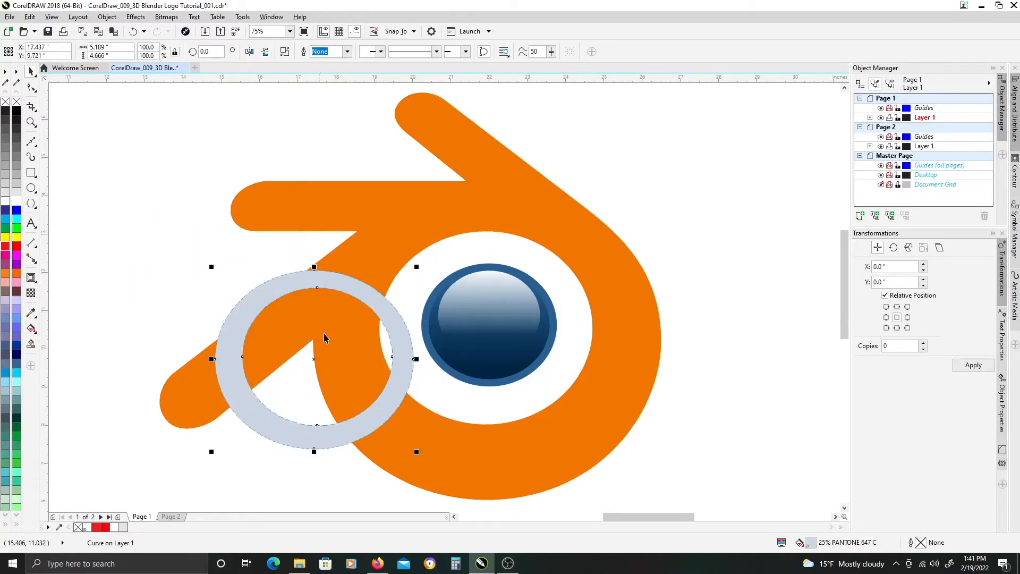
pyautogui.hotkey('ctrl', 'z')
pyautogui.hotkey('ctrl', 'z')
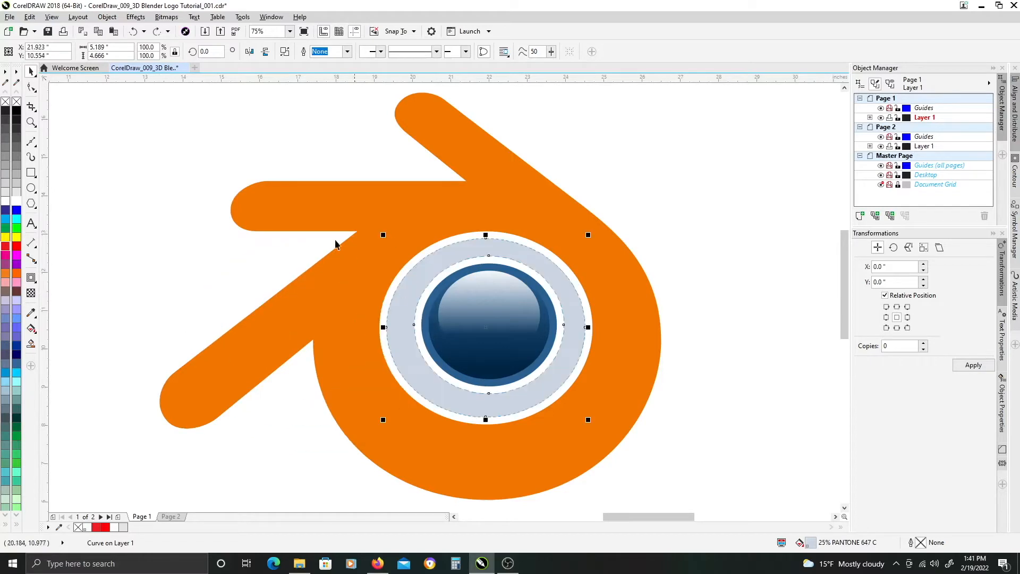
# Fill the ring around the blue circle with 80% Black
pyautogui.click(400, 312)
pyautogui.click(16, 143)
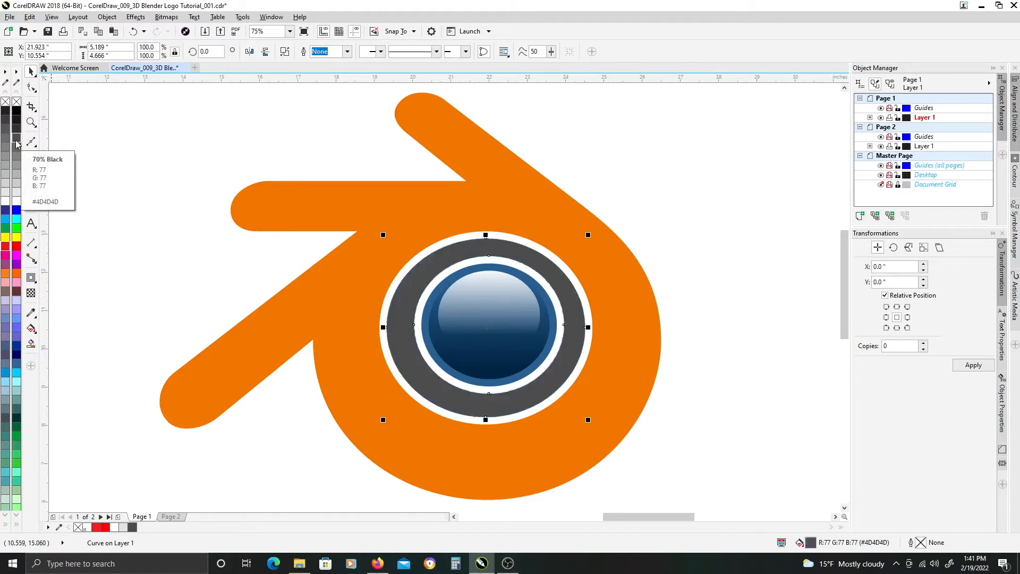
pyautogui.click(17, 133)
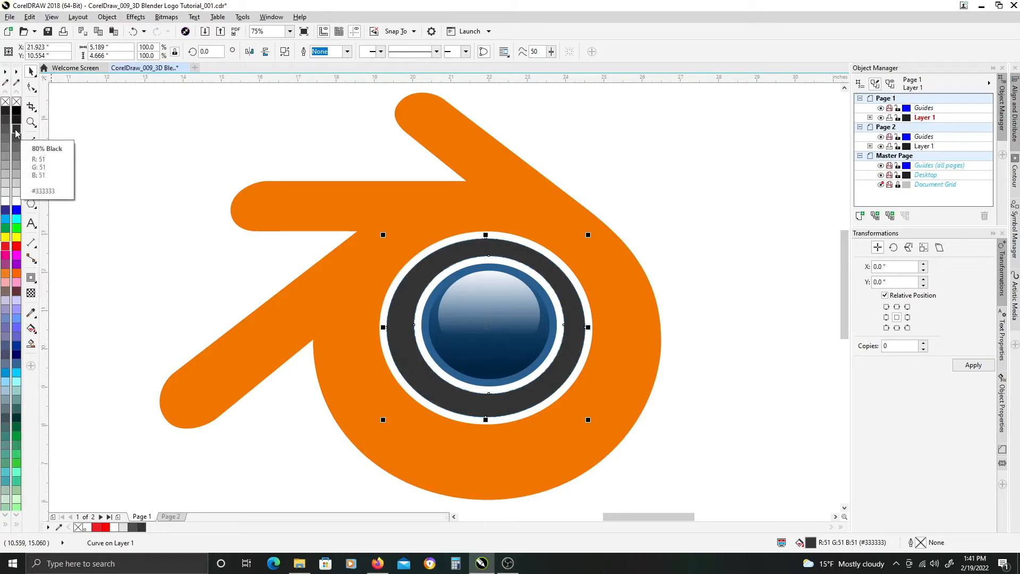
pyautogui.click(241, 269)
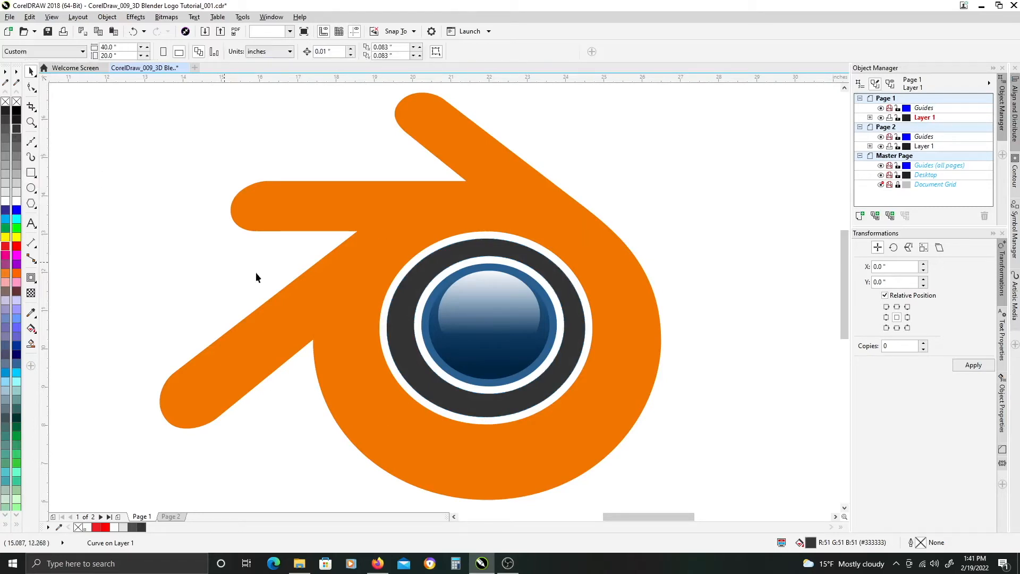
# Add a one-step inside contour with a 0.19" offset to the orange logo shape and break the contour apart
pyautogui.click(336, 296)
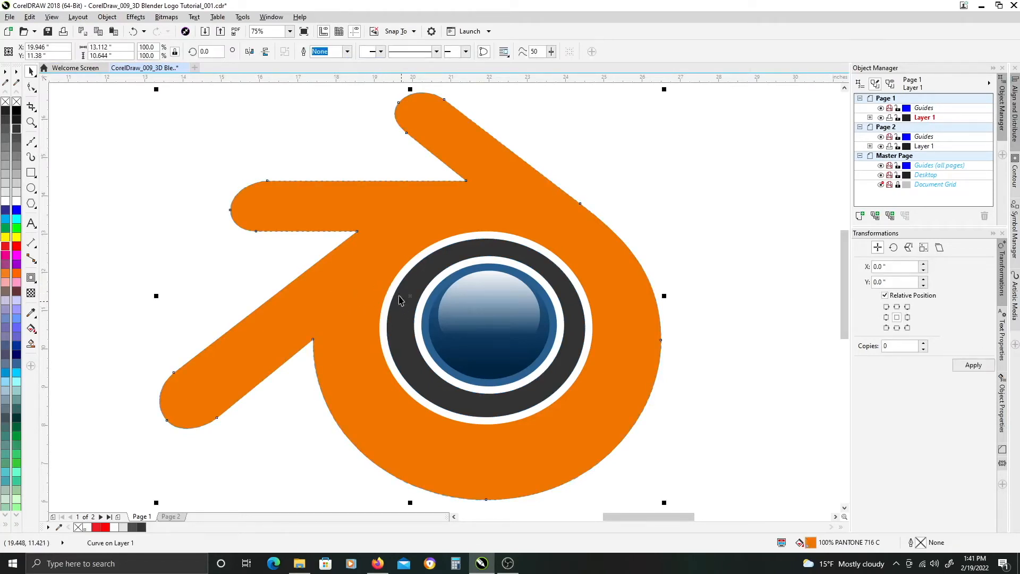
pyautogui.click(401, 321)
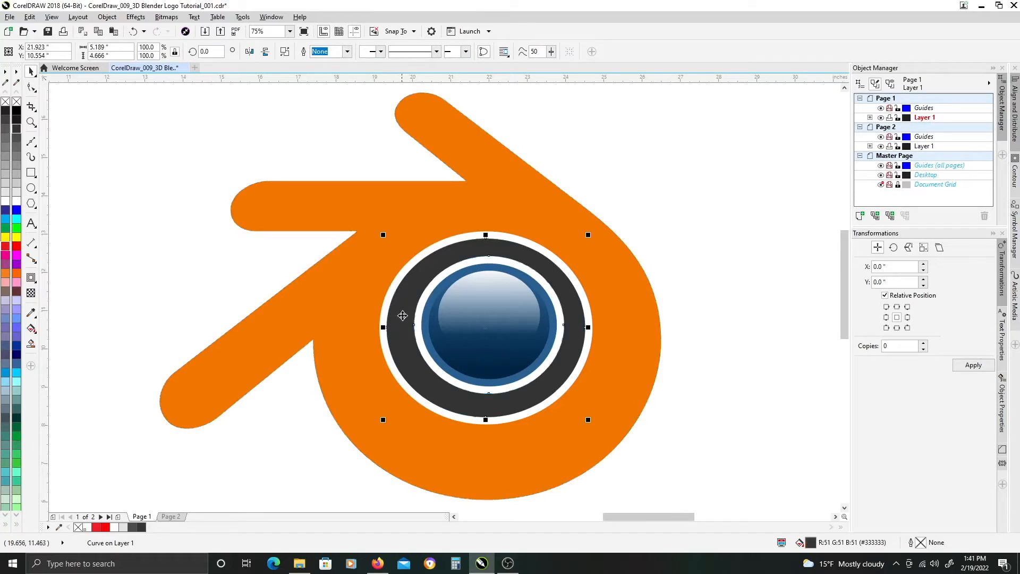
pyautogui.click(333, 297)
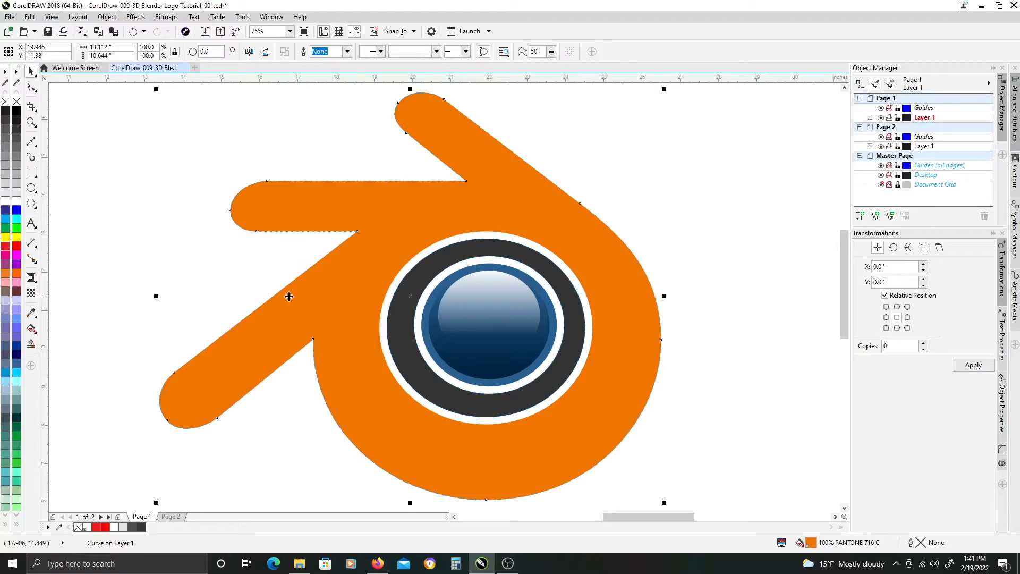
pyautogui.click(31, 278)
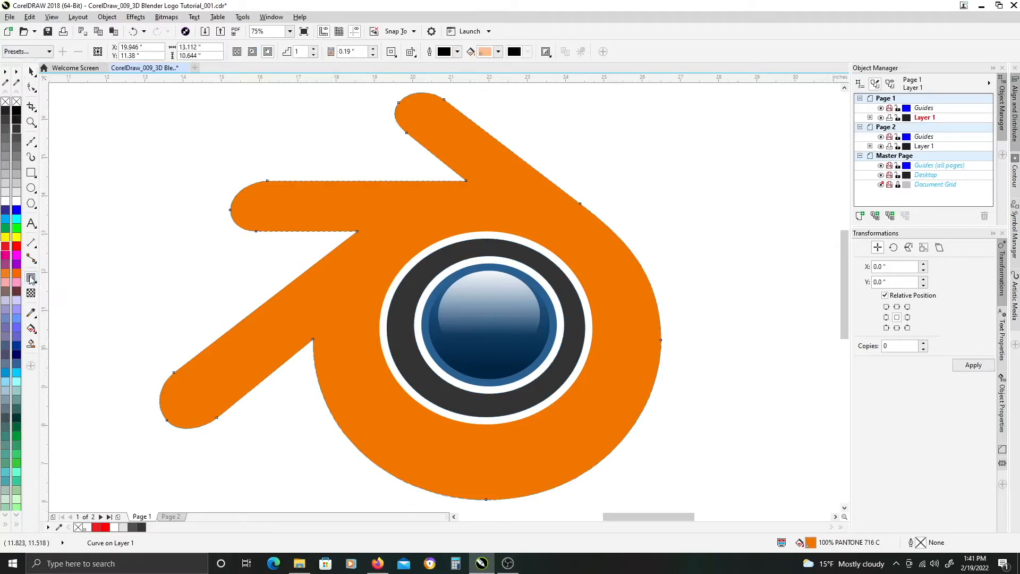
pyautogui.click(252, 52)
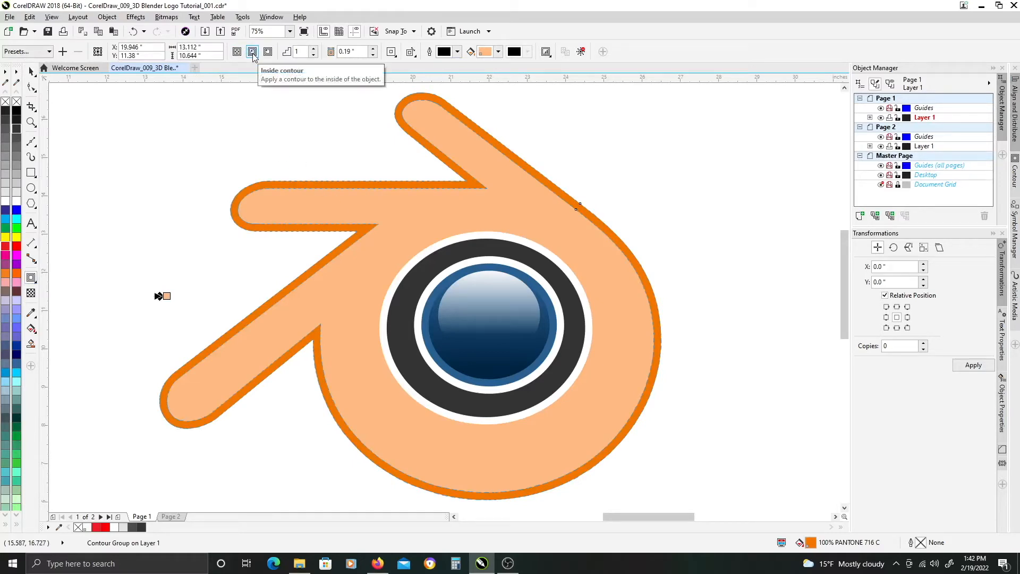
pyautogui.hotkey('ctrl', 'k')
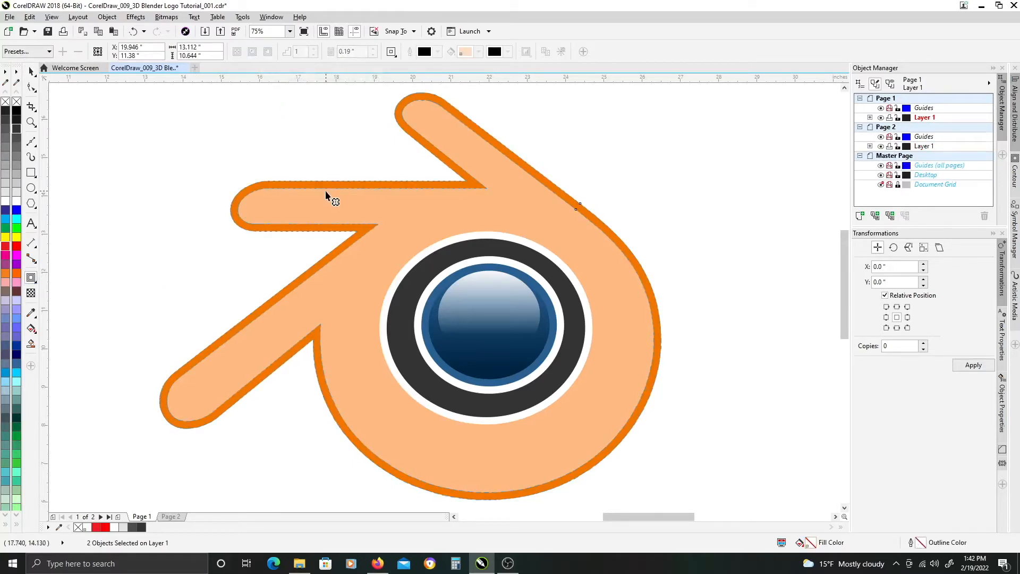
pyautogui.click(295, 137)
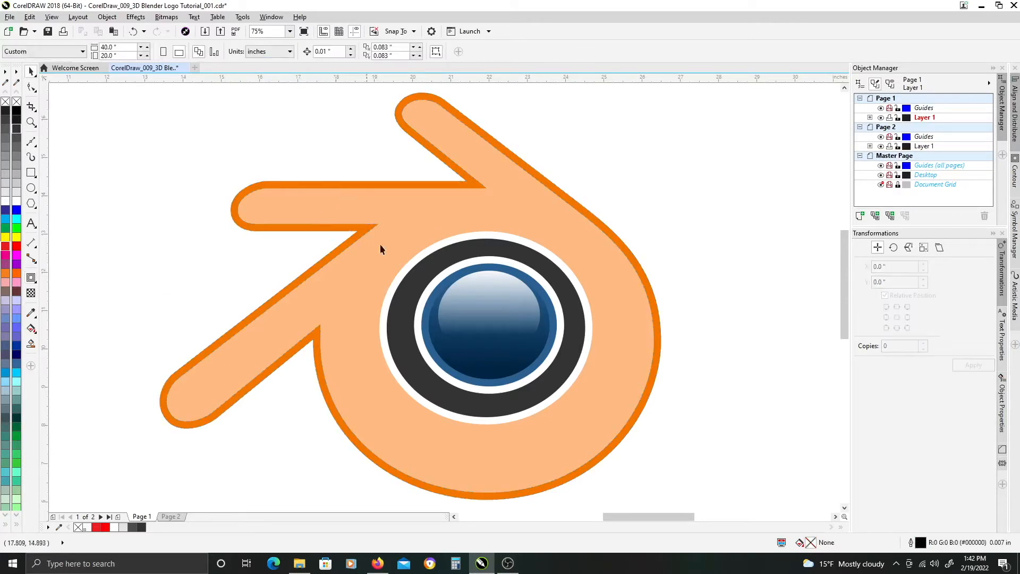
# Add a one-step outside contour with a 0.19" offset to the large white ellipse and break the contour apart
pyautogui.click(404, 270)
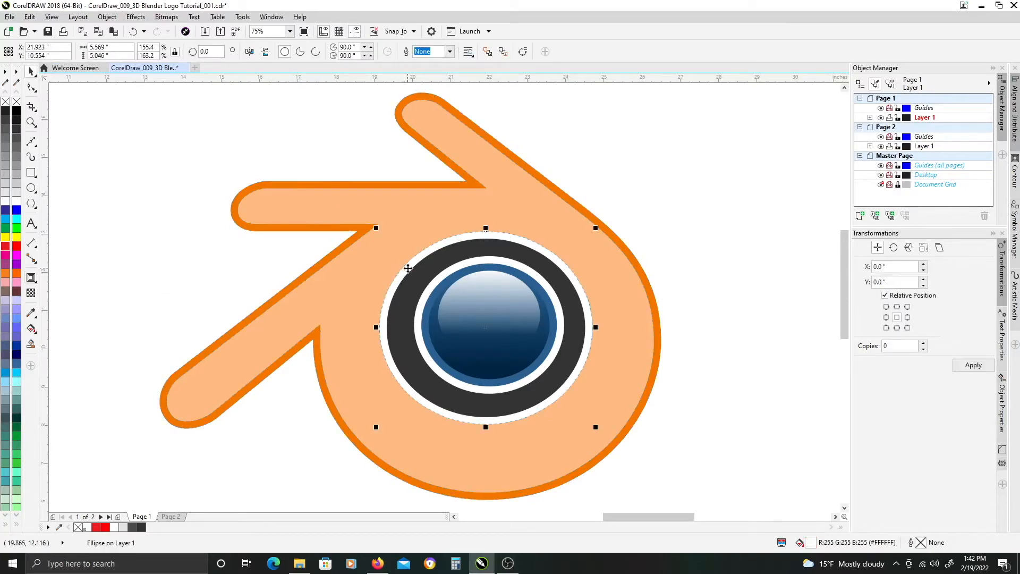
pyautogui.click(30, 278)
pyautogui.click(267, 52)
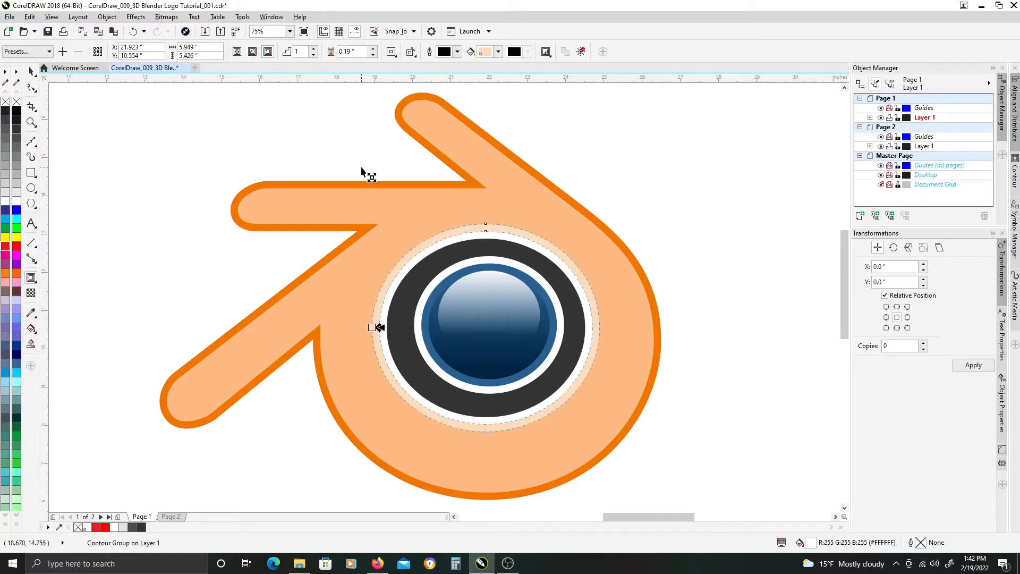
pyautogui.press('space')
pyautogui.click(643, 196)
# Combine the new contour ellipse with the light orange inner shape to cut a circular hole in it
pyautogui.click(495, 230)
pyautogui.keyDown('shift'); pyautogui.click(447, 213); pyautogui.keyUp('shift')
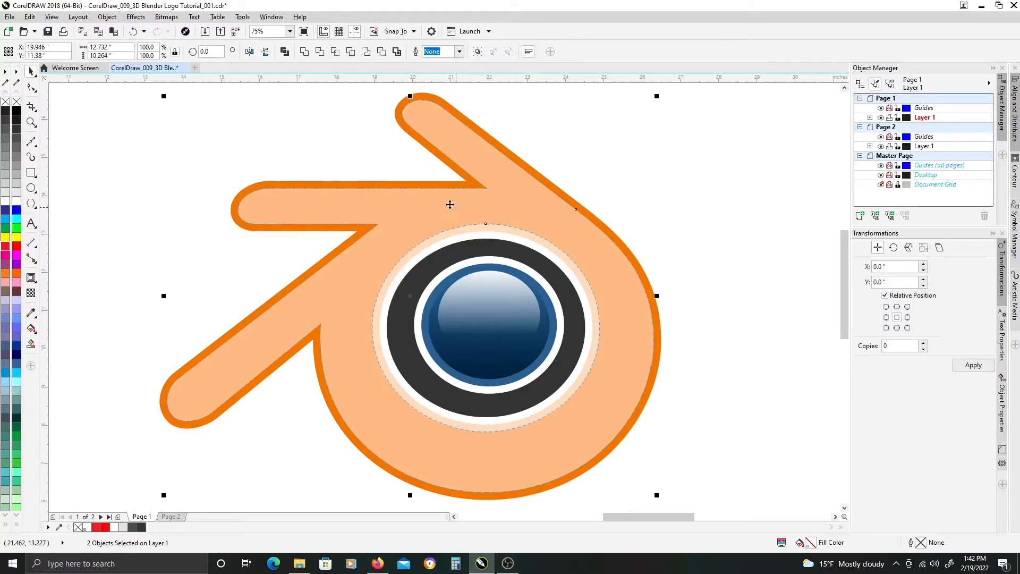
pyautogui.click(284, 52)
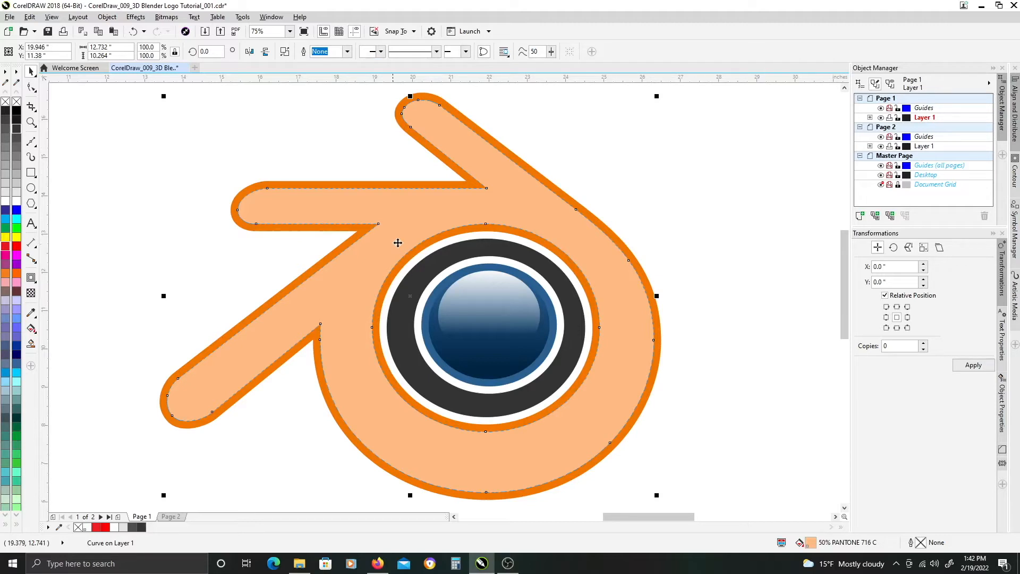
pyautogui.click(257, 253)
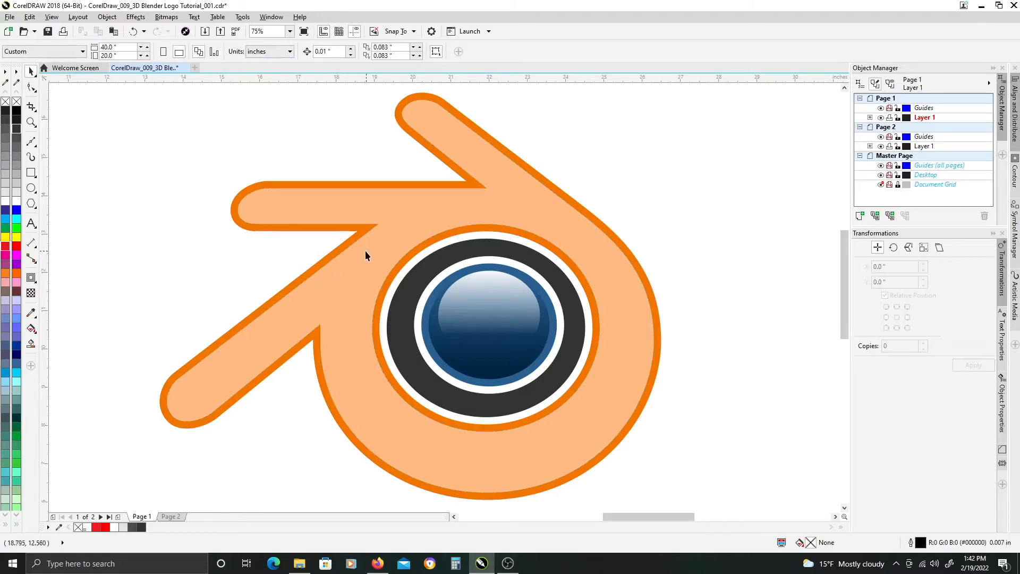
# Draw an ellipse about 23.9" wide and 7.5" high across the logo's lower half and position it over the logo
pyautogui.scroll(-2, 360, 263)
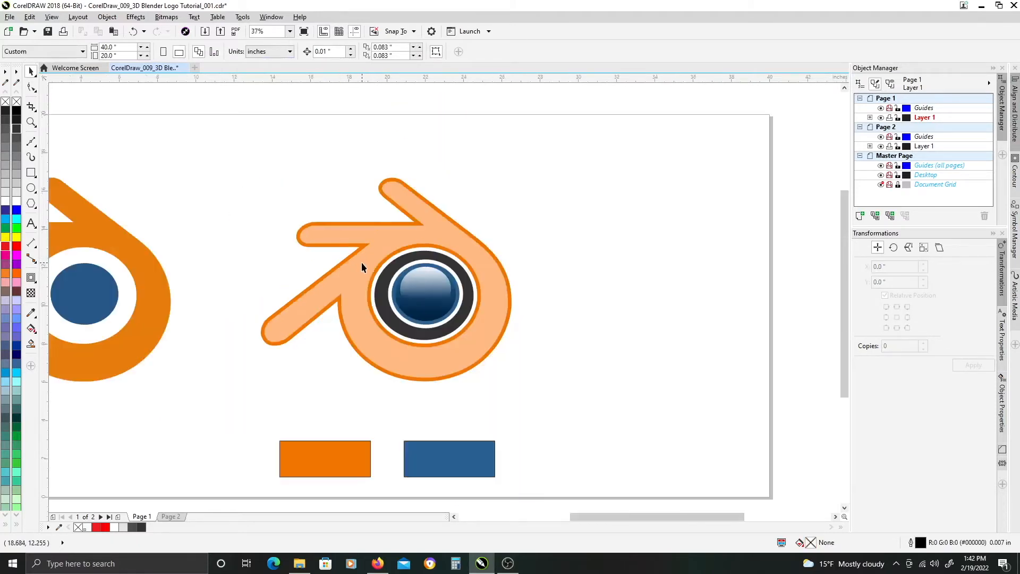
pyautogui.moveTo(426, 294); pyautogui.dragTo(456, 242)
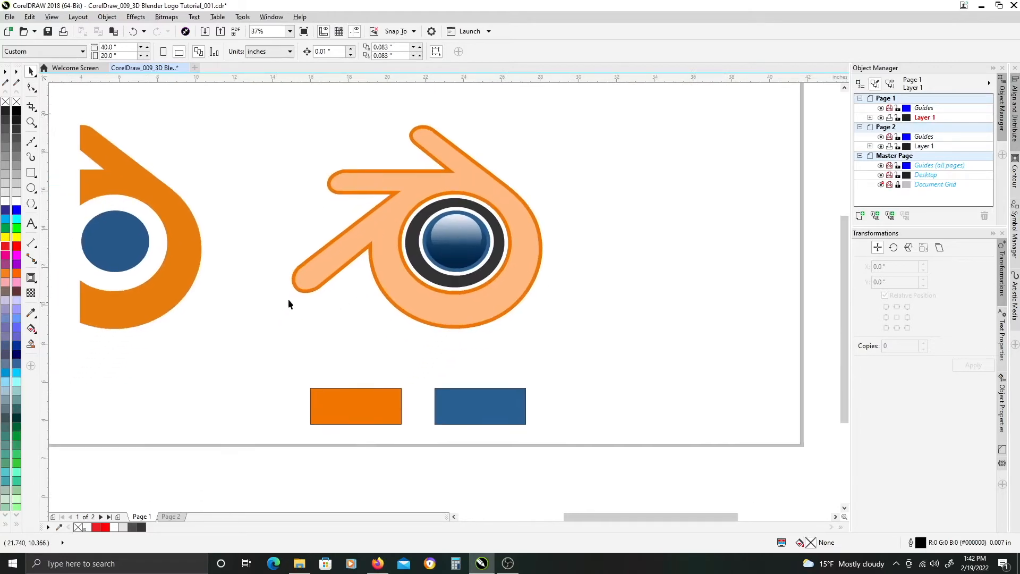
pyautogui.click(31, 190)
pyautogui.moveTo(210, 389)
pyautogui.mouseDown()
pyautogui.moveTo(585, 292)
pyautogui.moveTo(679, 255)
pyautogui.moveTo(678, 244)
pyautogui.mouseUp()
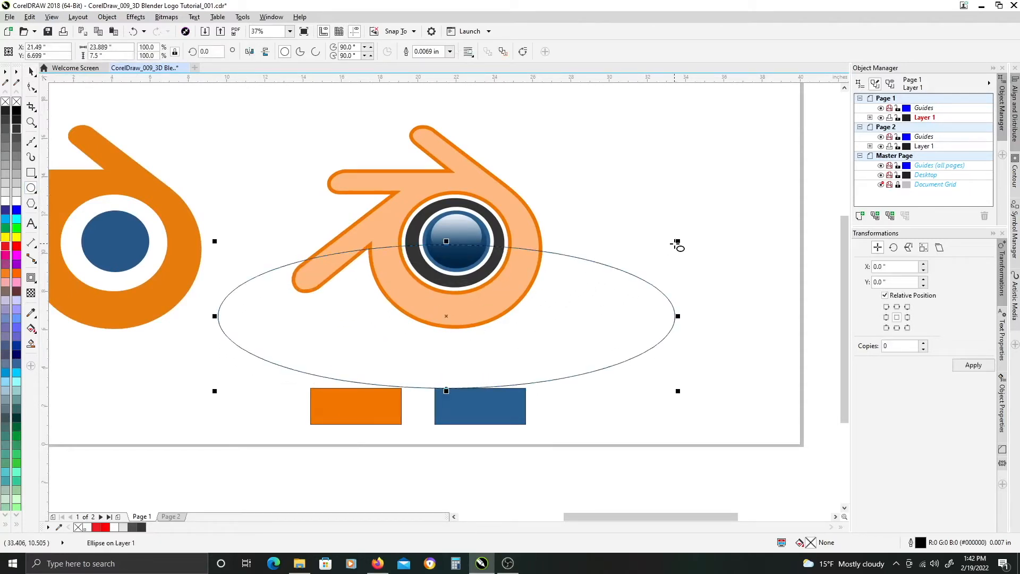
pyautogui.press('space')
pyautogui.moveTo(570, 277); pyautogui.dragTo(261, 246)
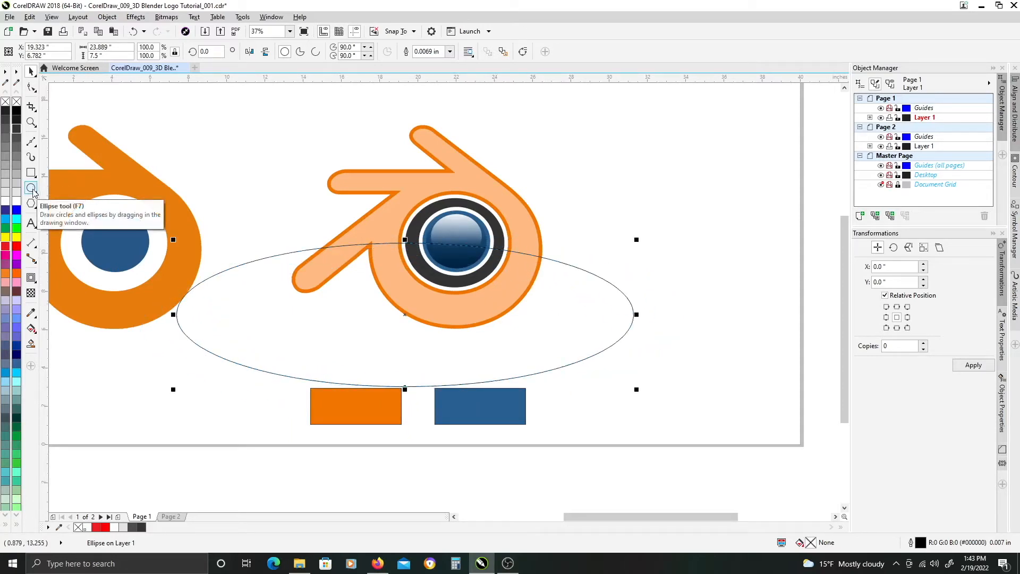
pyautogui.moveTo(276, 321); pyautogui.dragTo(295, 319)
# Stretch the large ellipse downward to about 8.9" high and shift it slightly right and up
pyautogui.moveTo(428, 385); pyautogui.dragTo(428, 410)
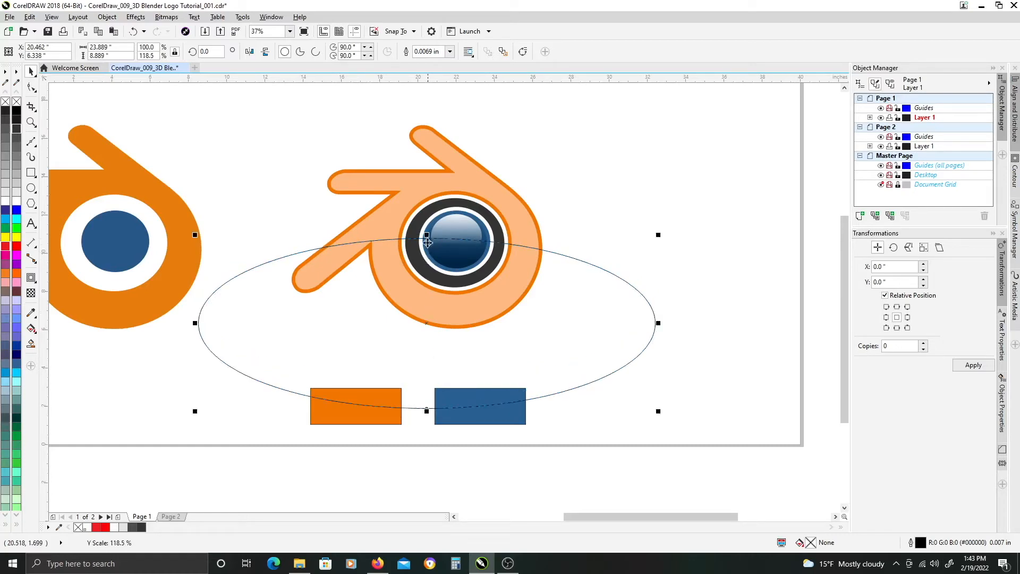
pyautogui.click(410, 241)
pyautogui.click(298, 253)
pyautogui.moveTo(282, 264); pyautogui.dragTo(292, 265)
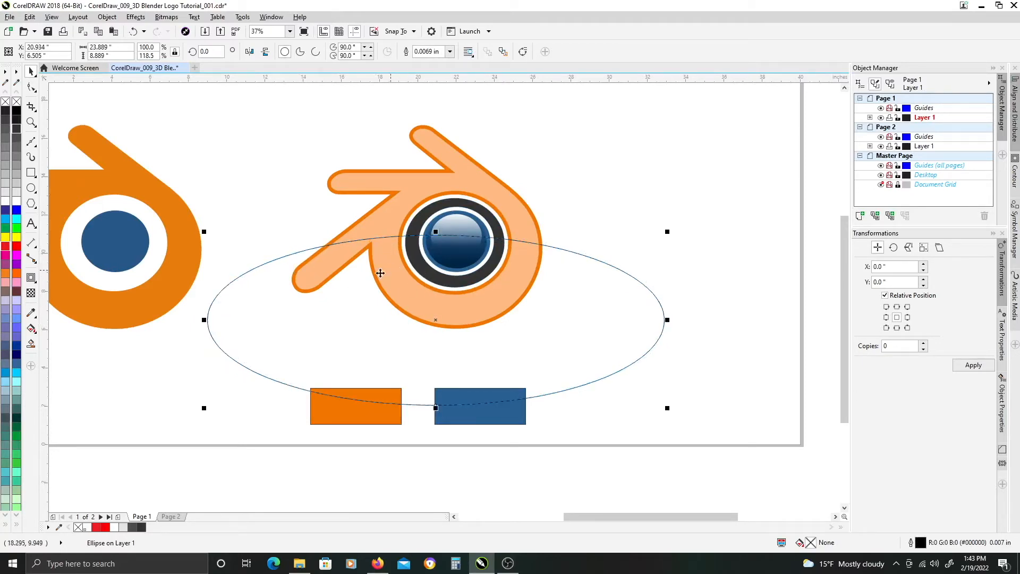
# Narrow the large ellipse to about 22.4" wide and reposition it so its upper edge crosses the blue circle
pyautogui.moveTo(478, 356); pyautogui.dragTo(506, 325)
pyautogui.moveTo(675, 318); pyautogui.dragTo(661, 317)
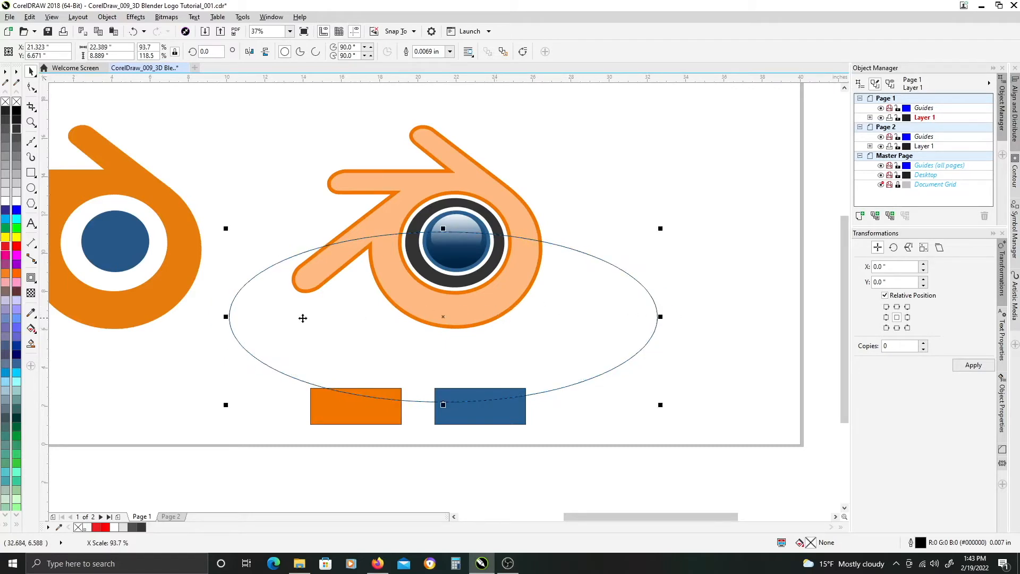
pyautogui.moveTo(225, 317); pyautogui.dragTo(226, 317)
pyautogui.moveTo(456, 343); pyautogui.dragTo(462, 353)
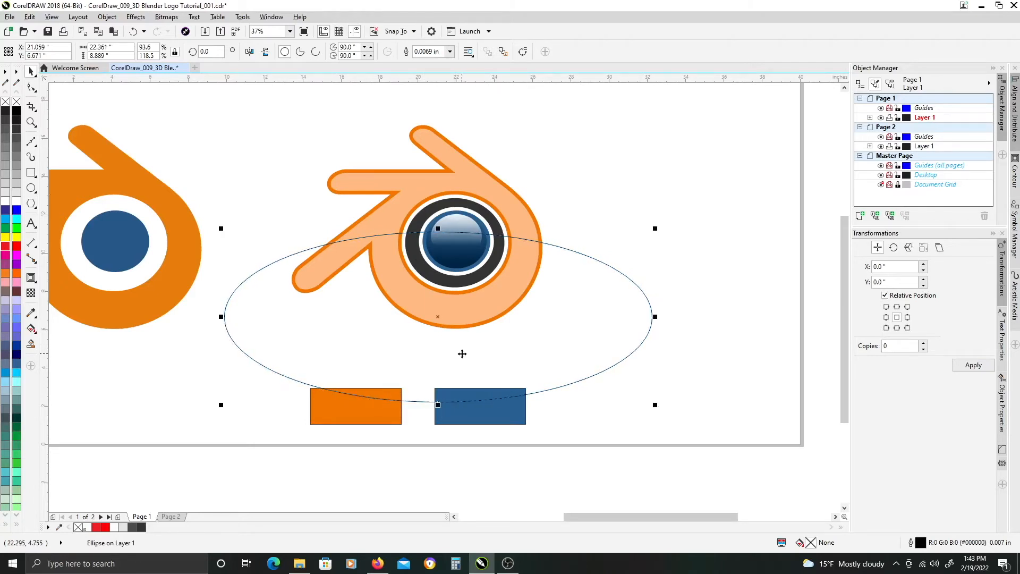
# Stretch the large ellipse downward to about 10.4" high and fine-tune its position over the logo's lower half
pyautogui.moveTo(437, 404); pyautogui.dragTo(436, 430)
pyautogui.moveTo(434, 356); pyautogui.dragTo(434, 353)
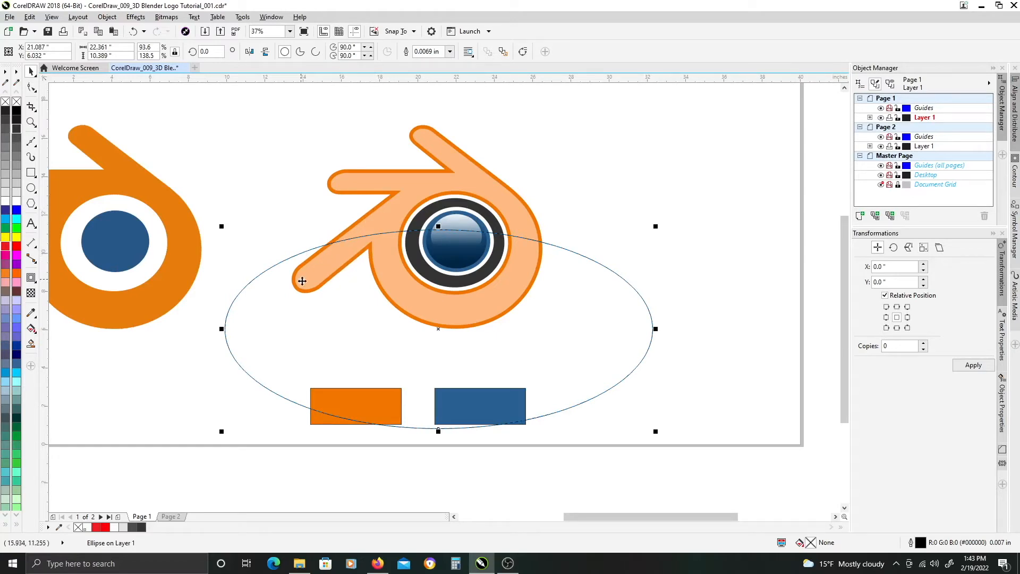
pyautogui.click(367, 323)
pyautogui.moveTo(368, 323); pyautogui.dragTo(364, 323)
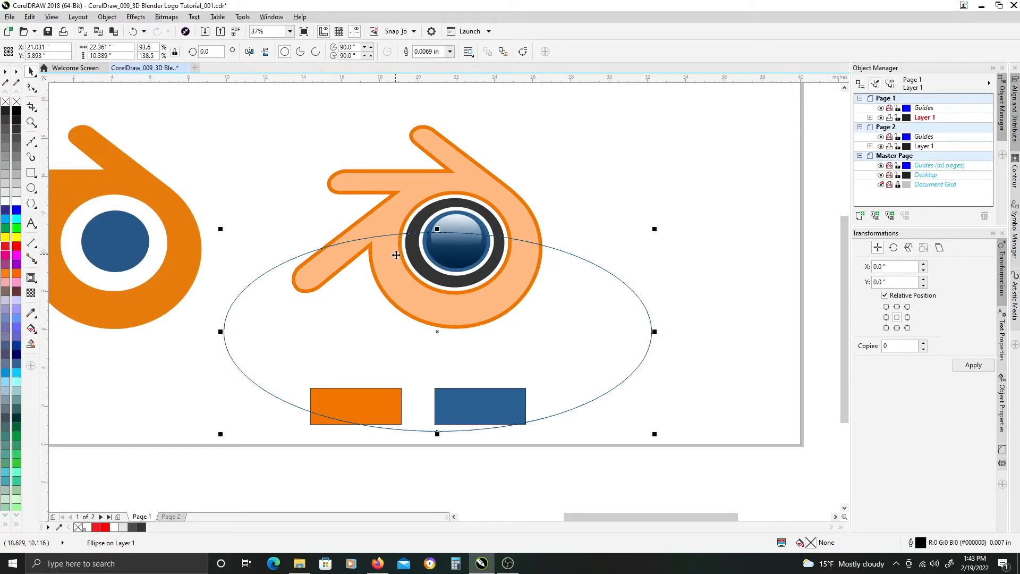
pyautogui.scroll(2, 406, 266)
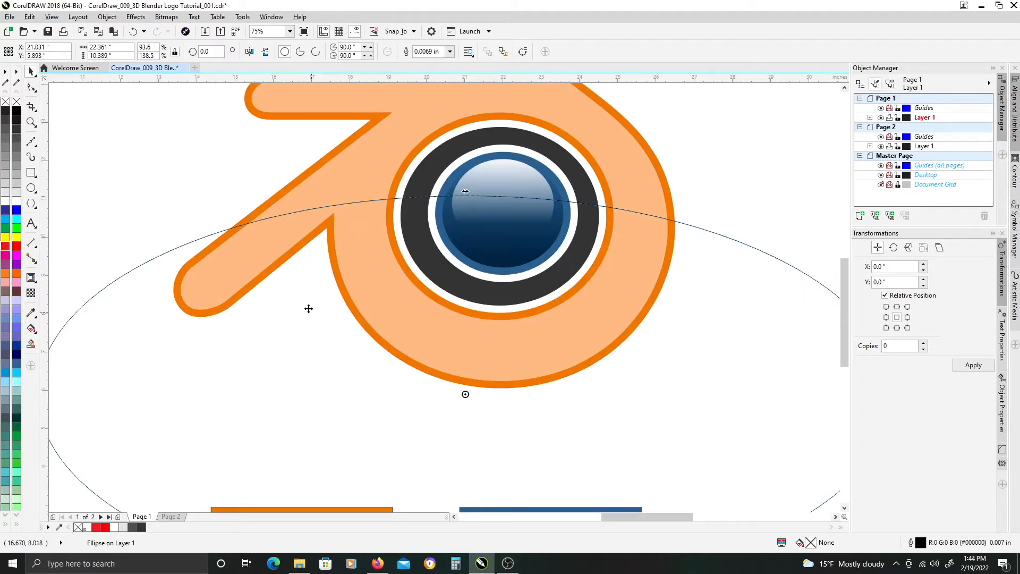
pyautogui.scroll(-2, 311, 316)
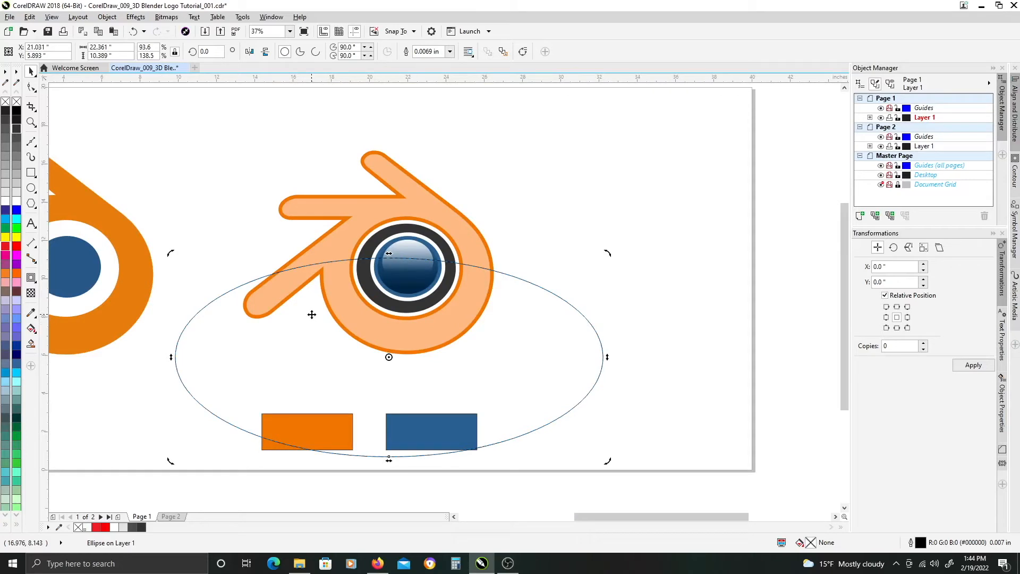
# Intersect the large ellipse with the light orange inner logo shape to create a separate lower piece
pyautogui.scroll(2, 313, 313)
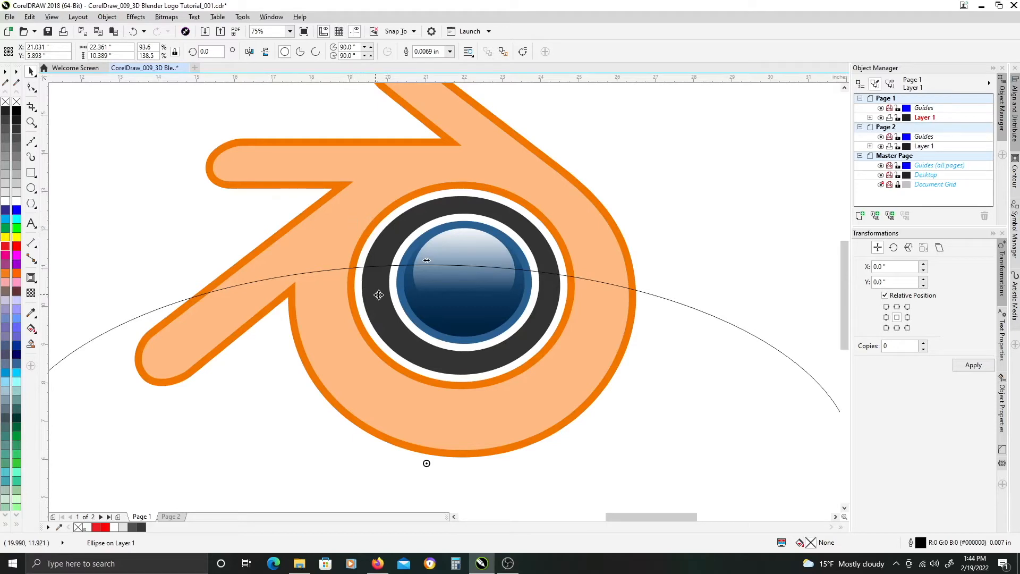
pyautogui.moveTo(387, 232); pyautogui.dragTo(429, 218)
pyautogui.click(332, 360)
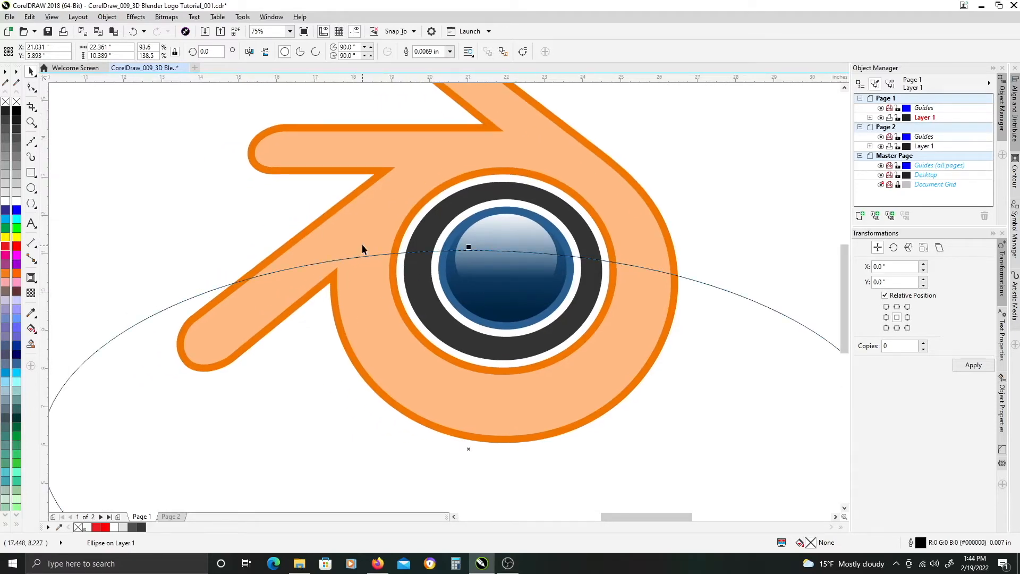
pyautogui.keyDown('shift'); pyautogui.click(369, 211); pyautogui.keyUp('shift')
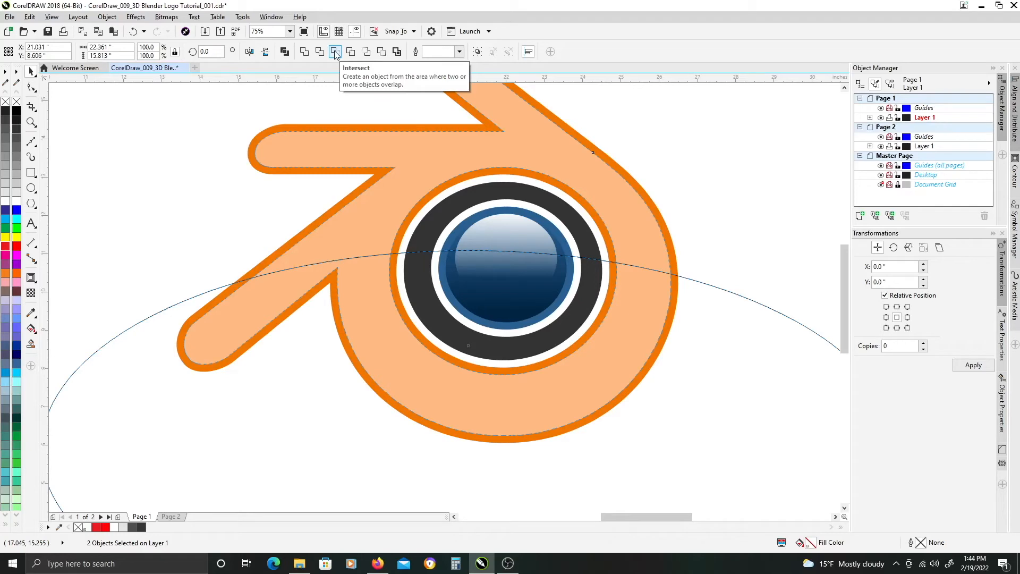
pyautogui.click(288, 366)
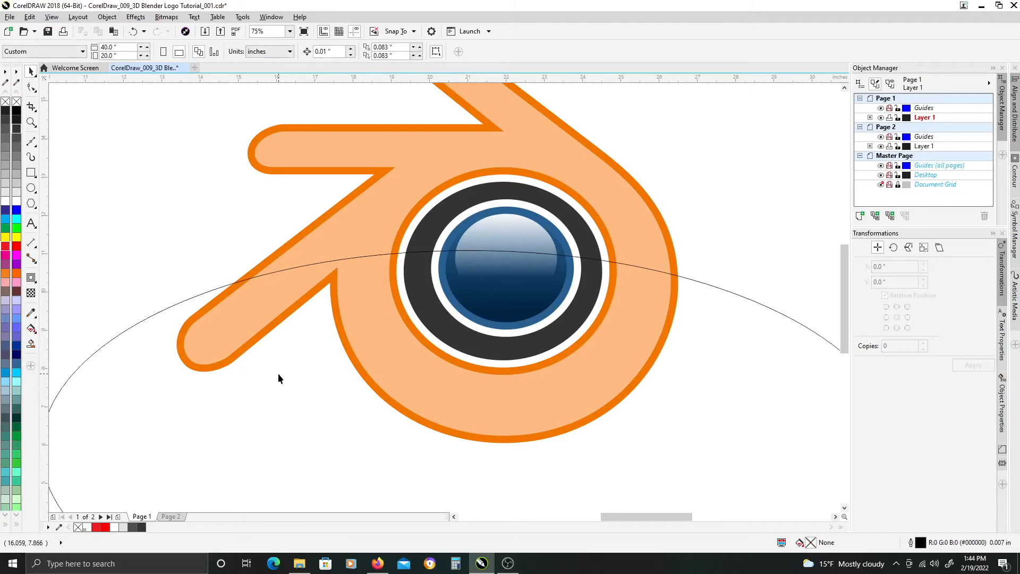
pyautogui.click(300, 363)
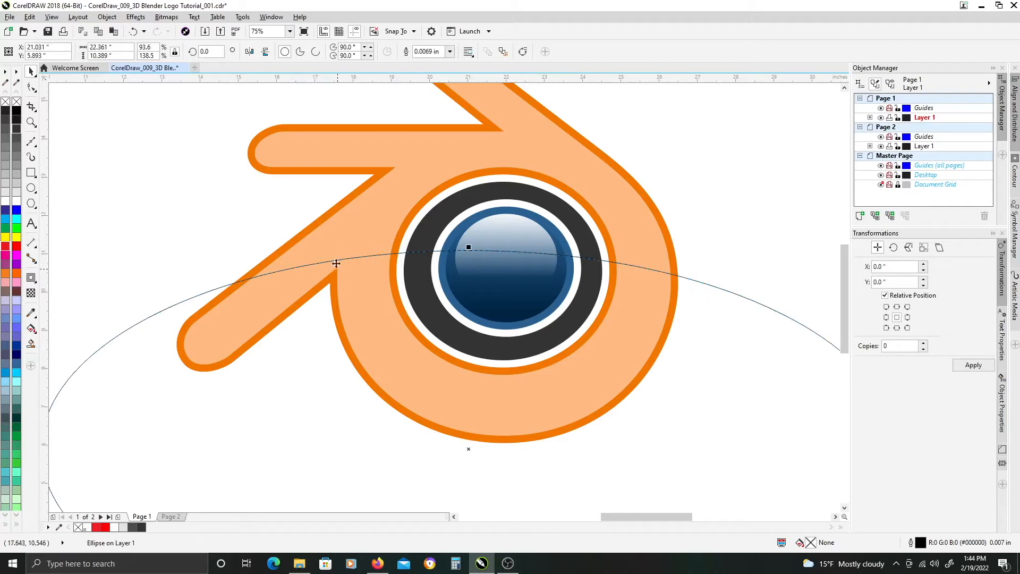
pyautogui.keyDown('shift'); pyautogui.click(360, 226); pyautogui.keyUp('shift')
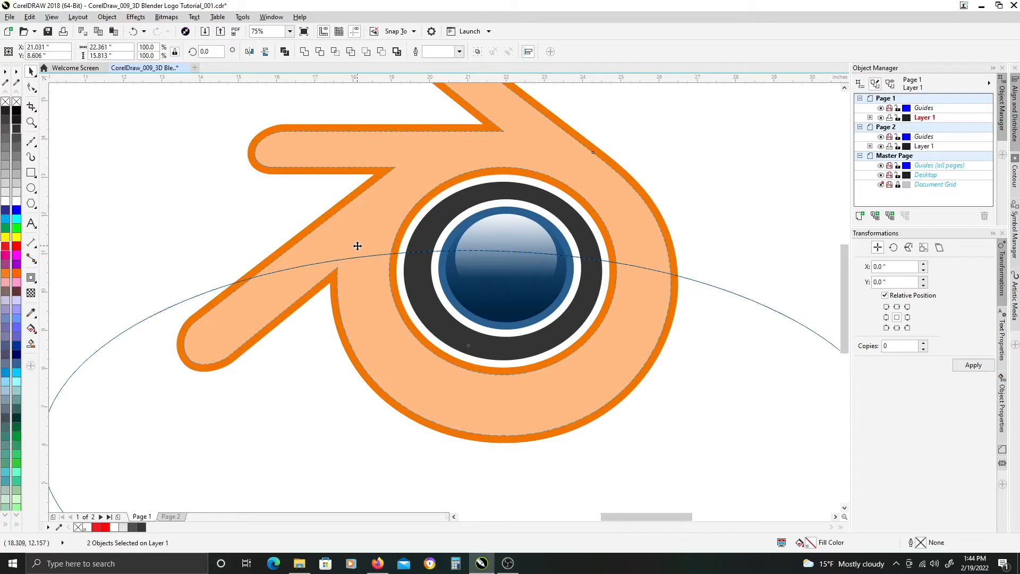
pyautogui.click(336, 53)
pyautogui.click(255, 295)
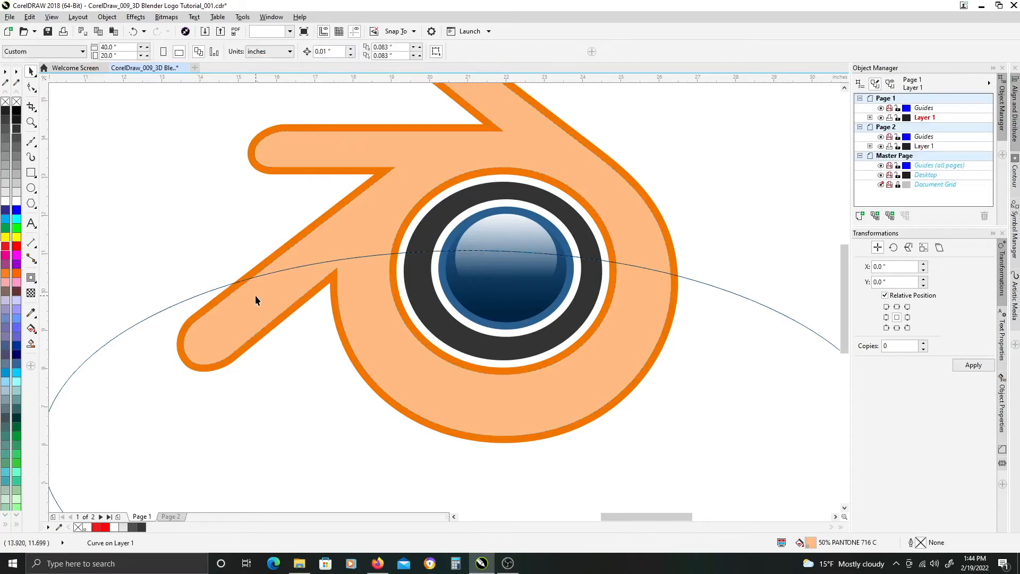
# Move the intersected lower piece away from the logo to check its shape and undo the move
pyautogui.click(217, 234)
pyautogui.moveTo(262, 291); pyautogui.dragTo(198, 243)
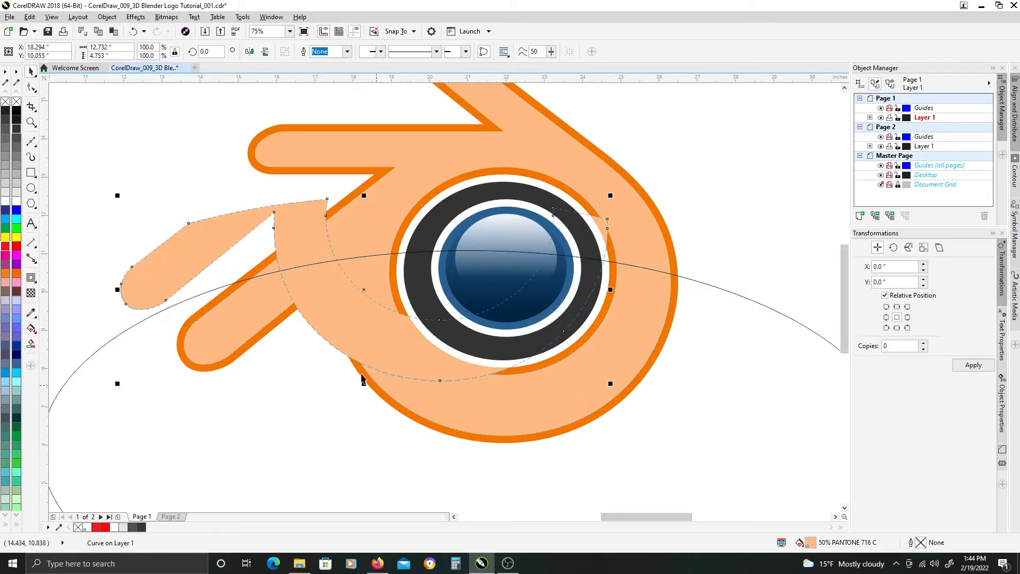
pyautogui.hotkey('ctrl', 'z')
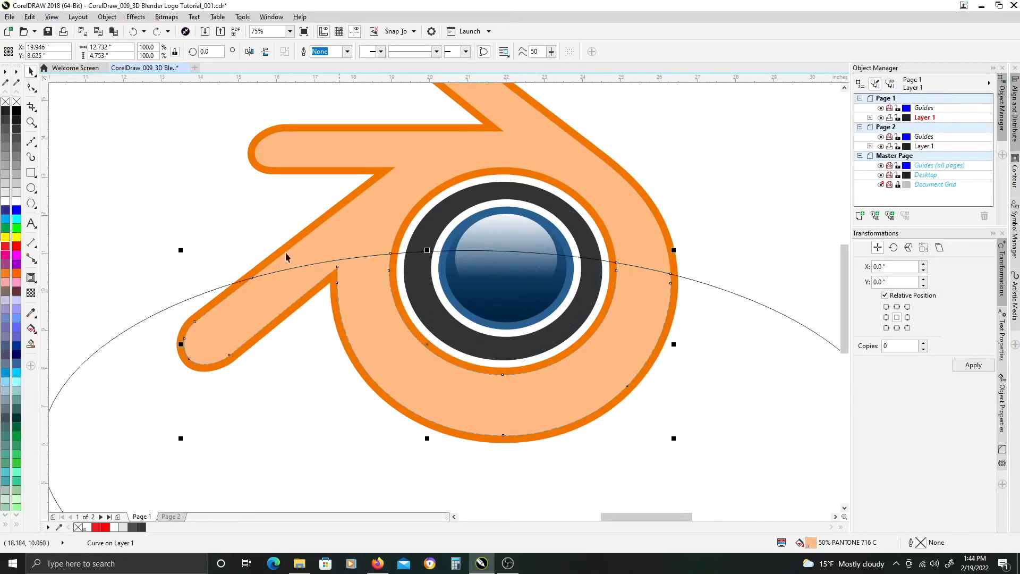
# Fill the intersected lower piece with bright green (R0 G255 B0) to distinguish it from the light orange shape
pyautogui.click(17, 231)
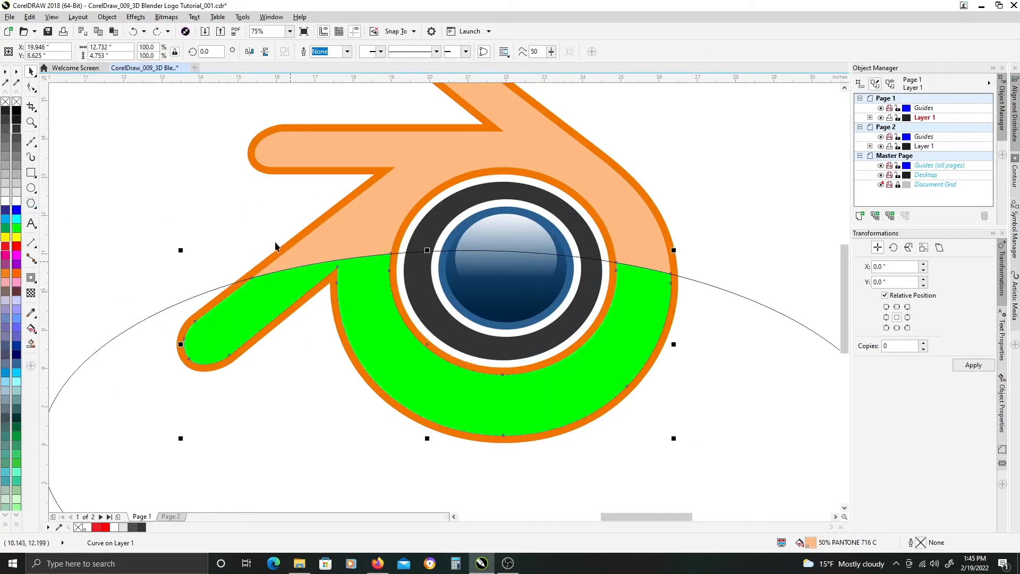
pyautogui.press('Escape')
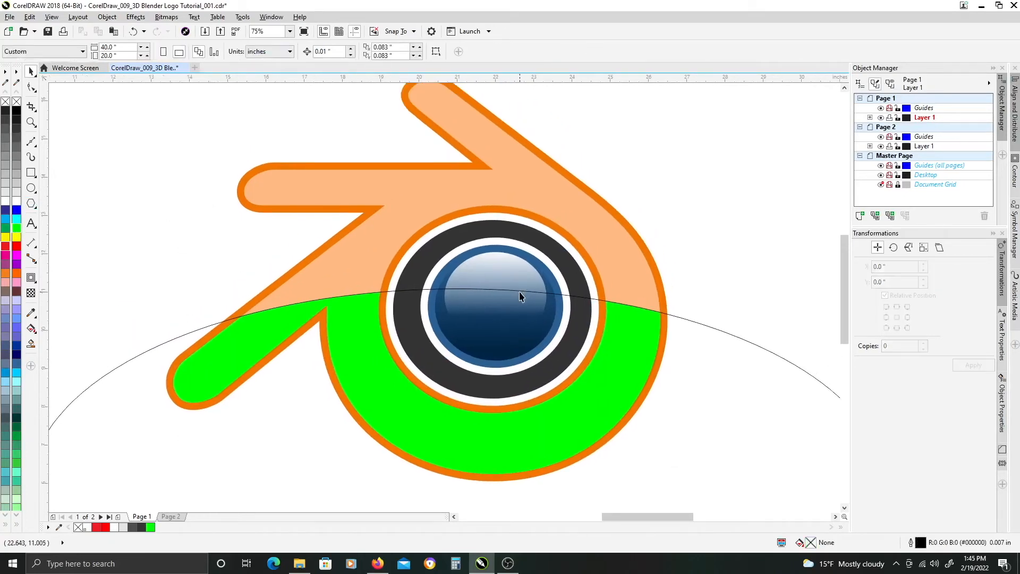
pyautogui.click(363, 320)
pyautogui.click(331, 257)
pyautogui.moveTo(342, 260); pyautogui.dragTo(314, 263)
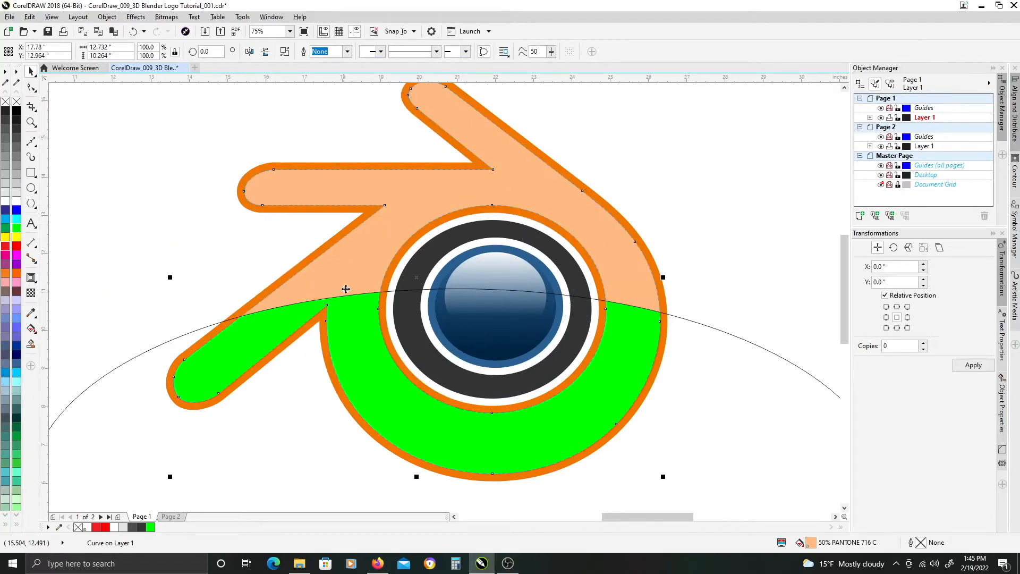
# Trim the light orange inner logo shape with the large ellipse, leaving only its part above the curve
pyautogui.click(162, 344)
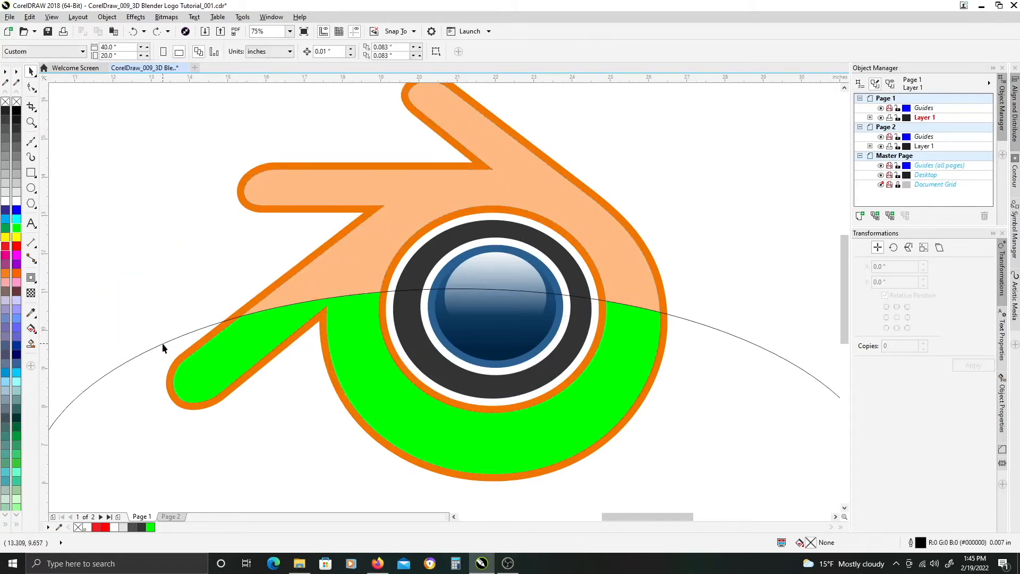
pyautogui.click(193, 332)
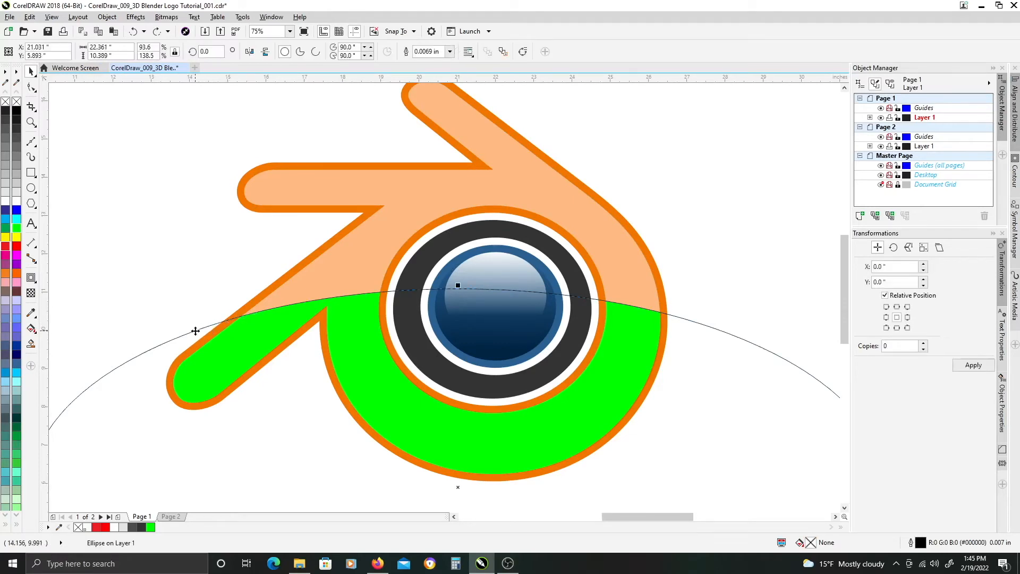
pyautogui.keyDown('shift'); pyautogui.click(364, 247); pyautogui.keyUp('shift')
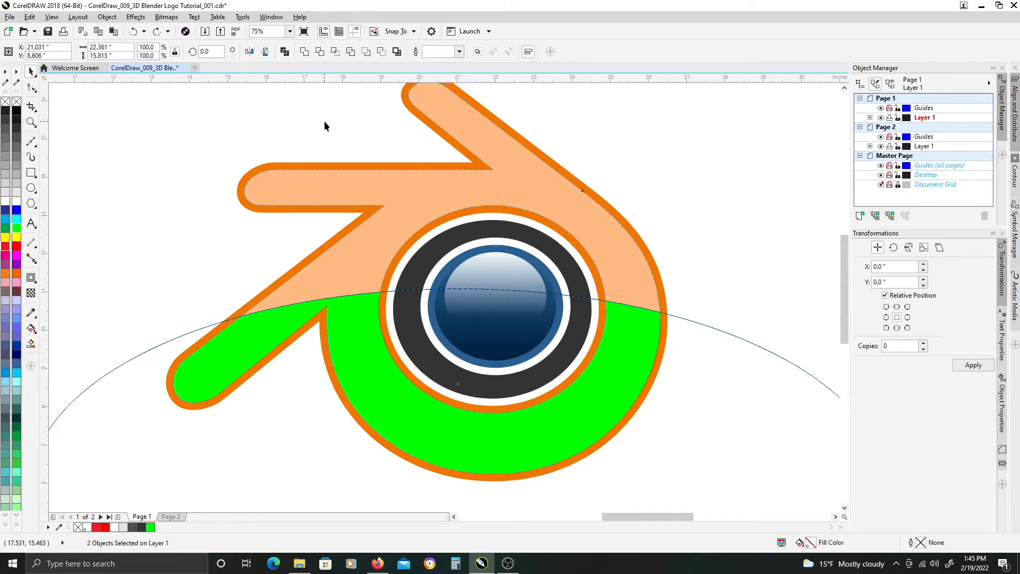
pyautogui.click(321, 55)
# Move the light orange upper piece and green lower piece off the logo to check the split, and undo both moves
pyautogui.moveTo(343, 199); pyautogui.dragTo(297, 158)
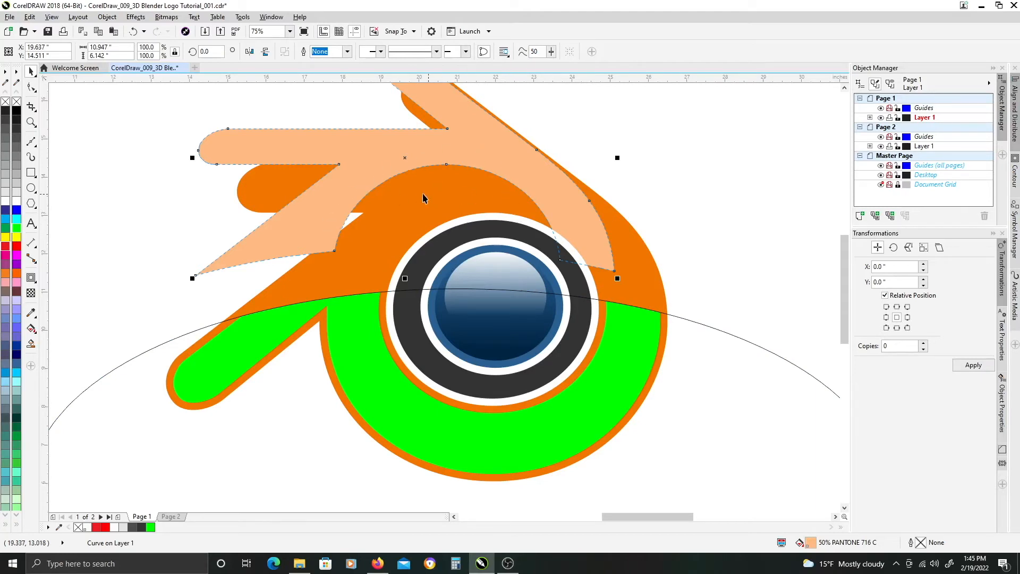
pyautogui.scroll(2, 481, 202)
pyautogui.scroll(-2, 387, 282)
pyautogui.hotkey('ctrl', 'z')
pyautogui.moveTo(356, 253); pyautogui.dragTo(405, 193)
pyautogui.hotkey('ctrl', 'shift', 'z')
pyautogui.click(364, 327)
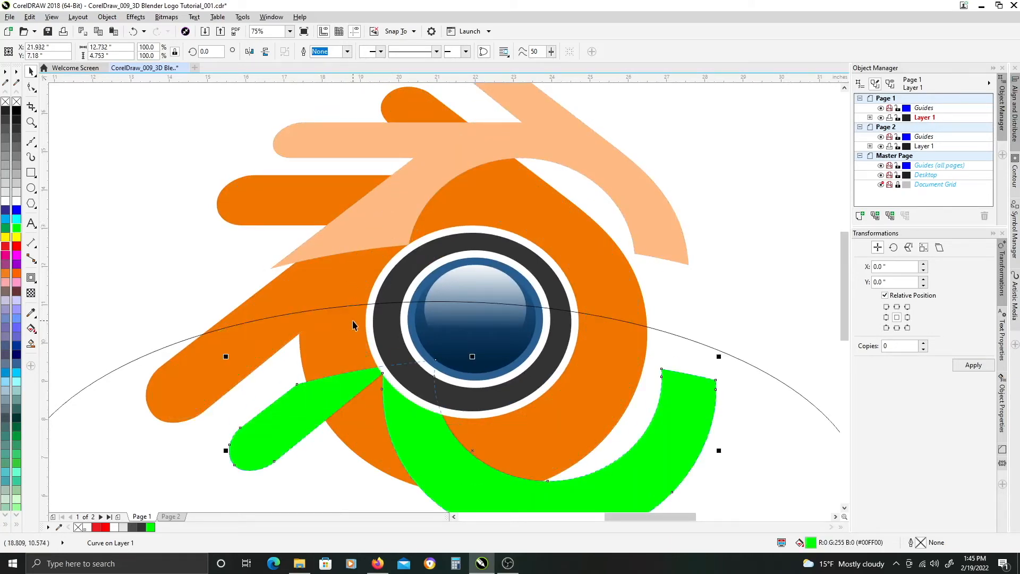
pyautogui.hotkey('ctrl', 'z')
pyautogui.hotkey('ctrl', 'z')
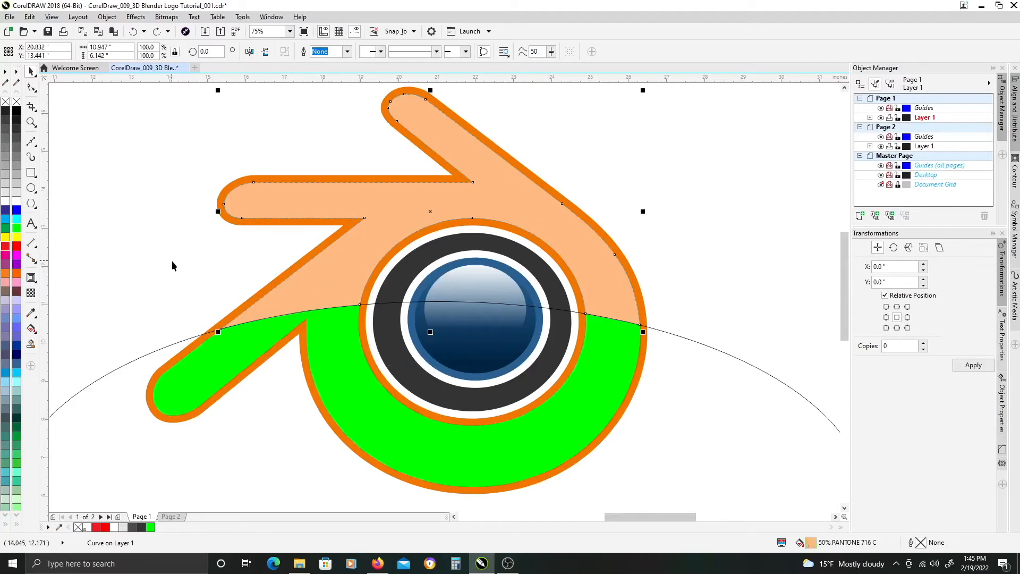
# Copy the orange rectangle's 100% PANTONE 716 C fill onto both the light orange upper piece and the green lower piece
pyautogui.scroll(-2, 172, 262)
pyautogui.moveTo(455, 238); pyautogui.dragTo(579, 262)
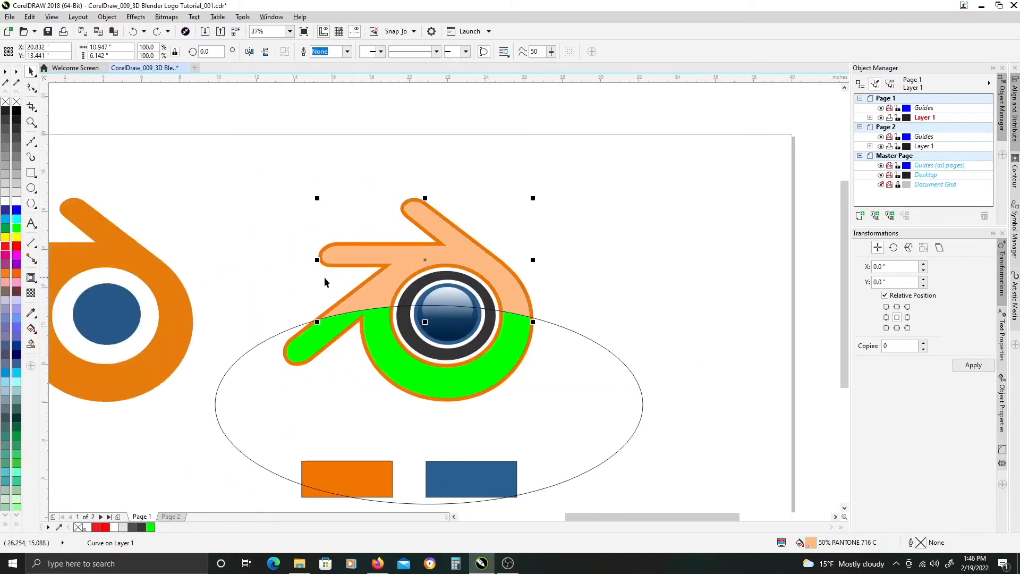
pyautogui.moveTo(325, 278); pyautogui.dragTo(374, 236)
pyautogui.scroll(1, 460, 219)
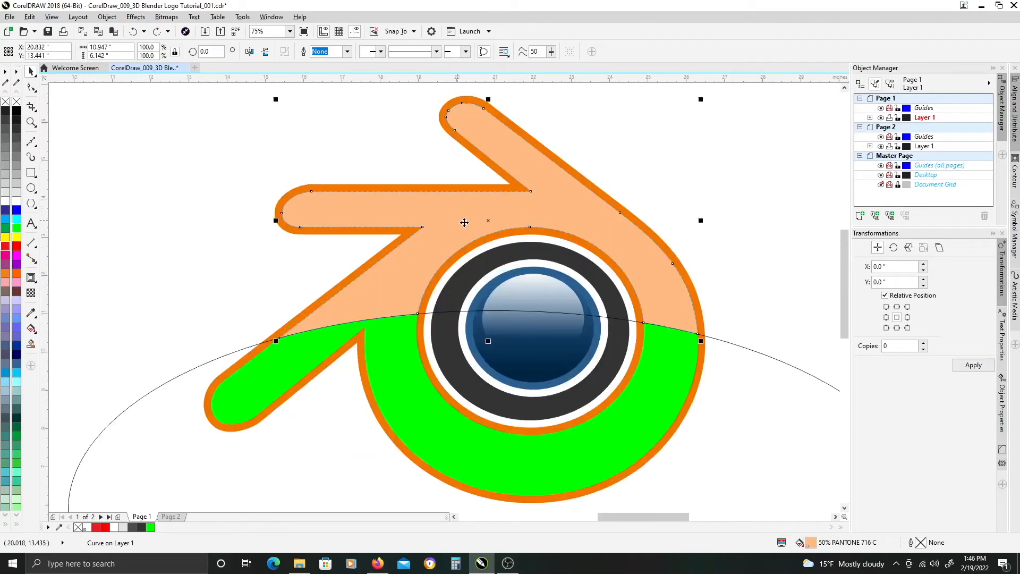
pyautogui.scroll(-1, 479, 228)
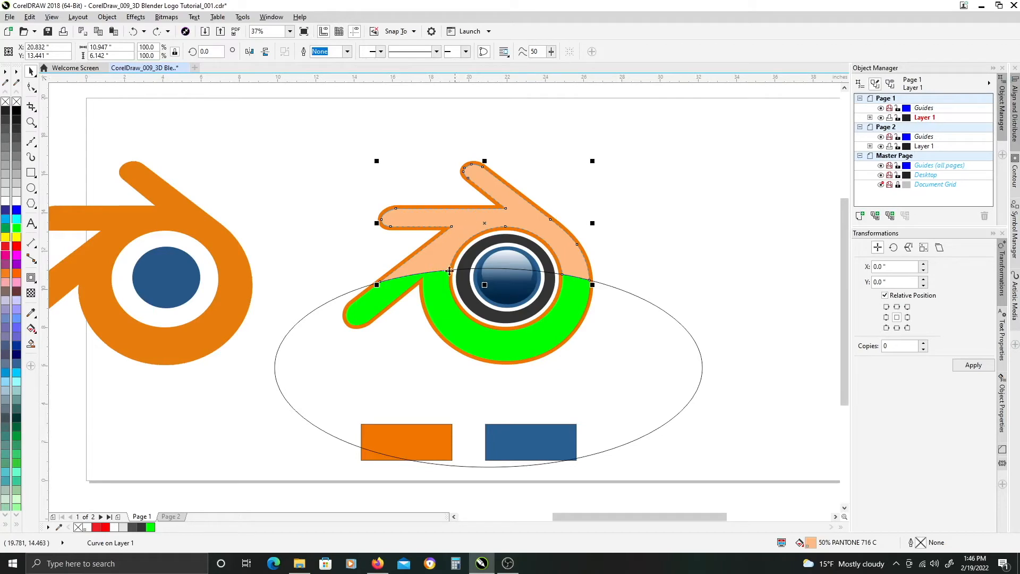
pyautogui.click(427, 440)
pyautogui.moveTo(425, 442); pyautogui.dragTo(453, 239)
pyautogui.click(470, 274)
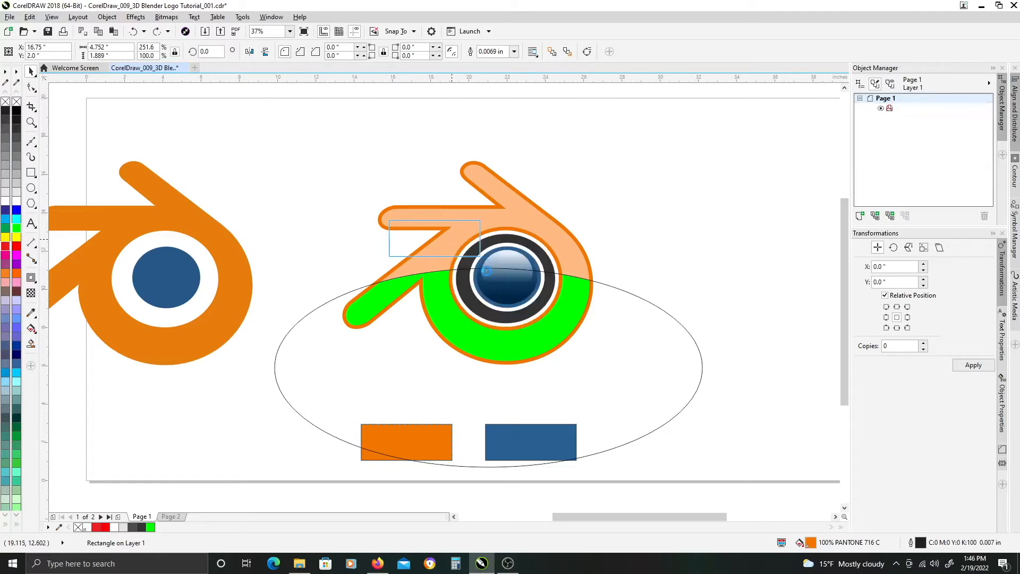
pyautogui.moveTo(436, 431); pyautogui.dragTo(457, 338)
pyautogui.click(490, 371)
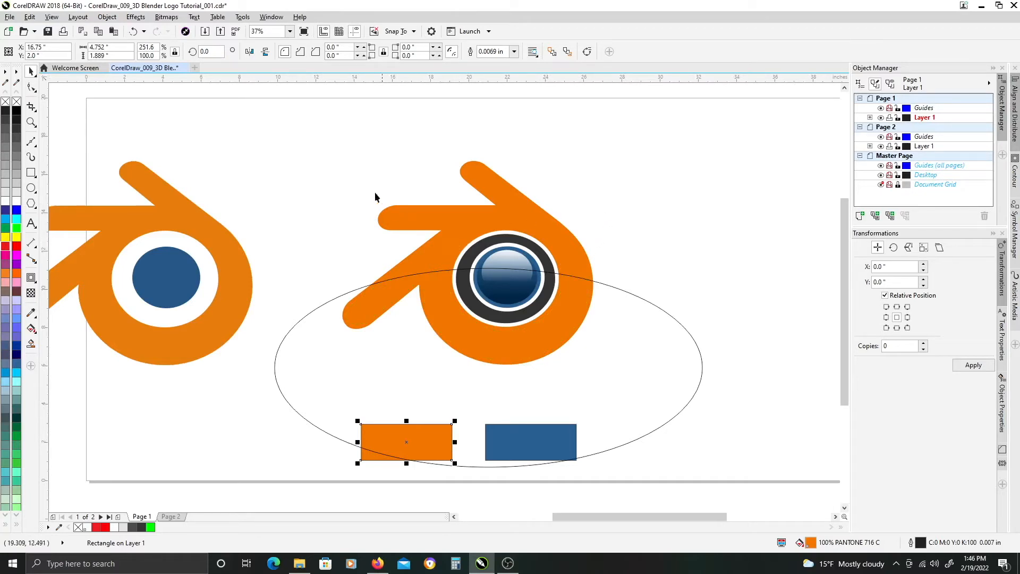
# Apply a linear fountain fill to the upper piece and sample the logo's orange as the gradient's end colour
pyautogui.click(471, 223)
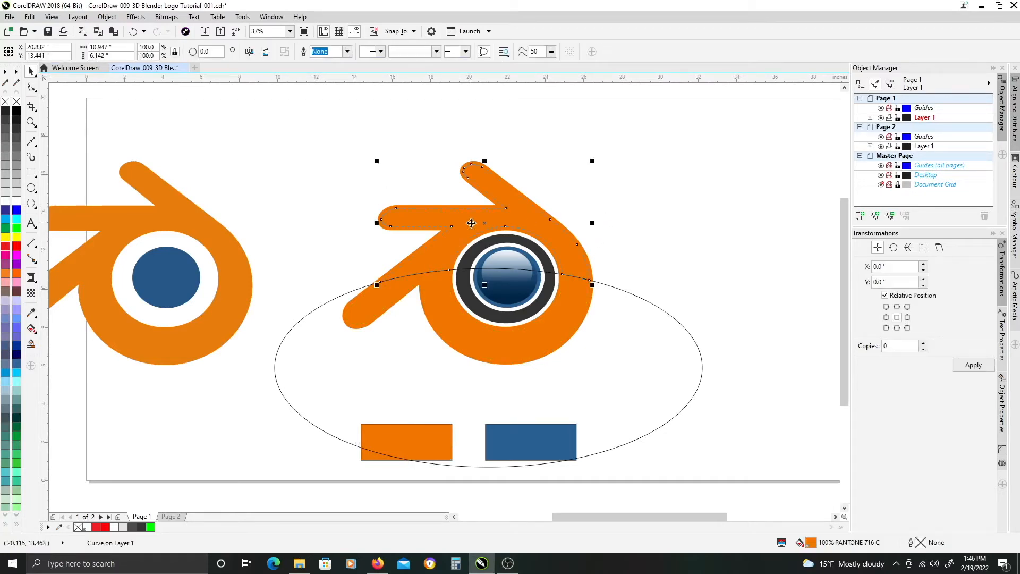
pyautogui.scroll(2, 459, 227)
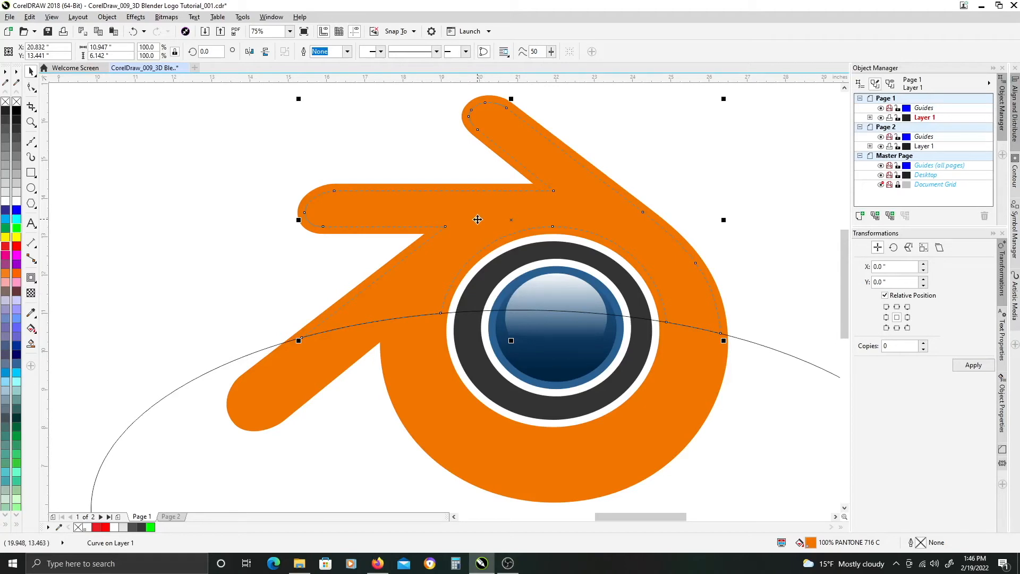
pyautogui.press('F11')
pyautogui.moveTo(418, 187); pyautogui.dragTo(517, 174)
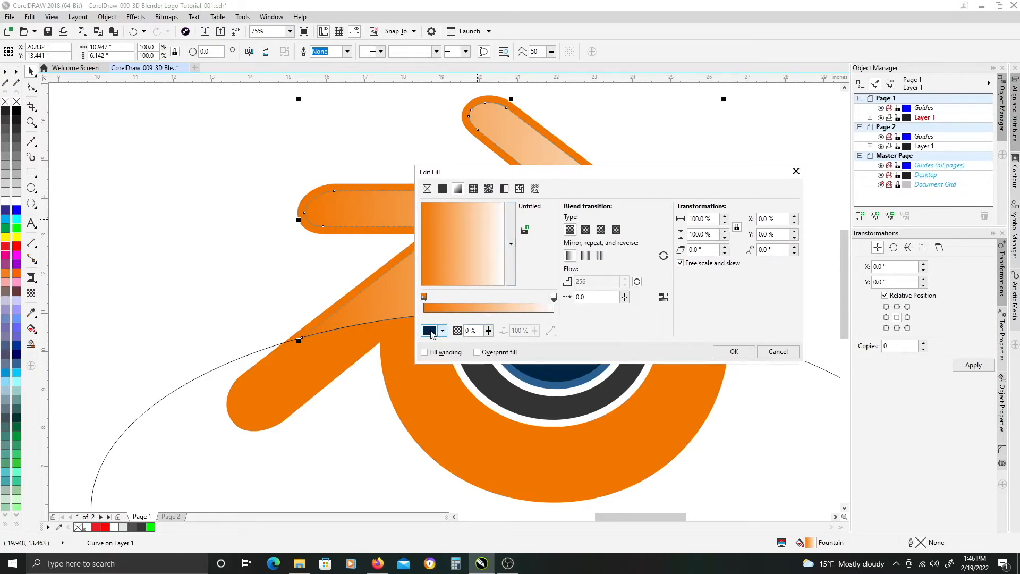
pyautogui.click(430, 332)
pyautogui.click(465, 360)
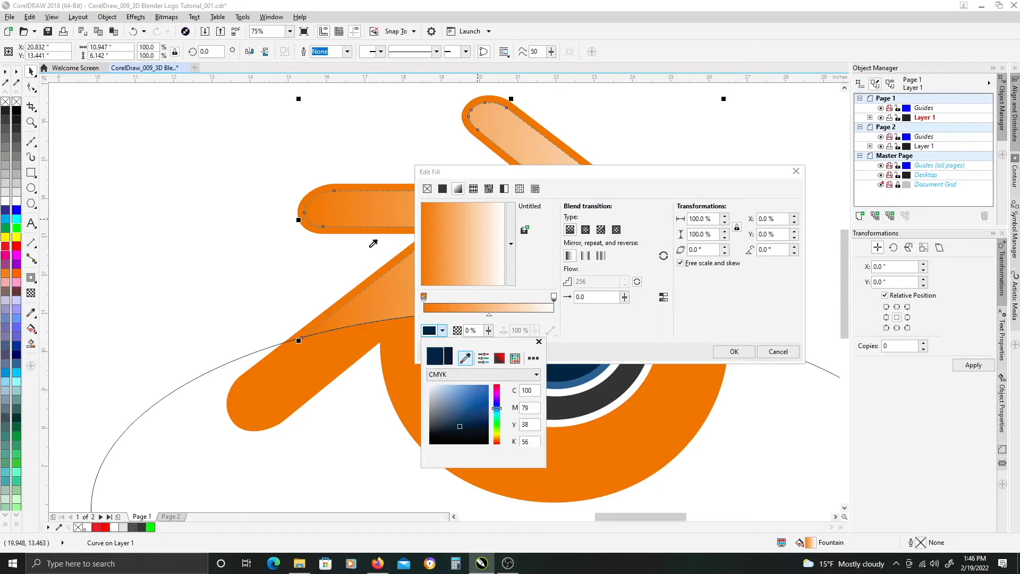
pyautogui.click(326, 199)
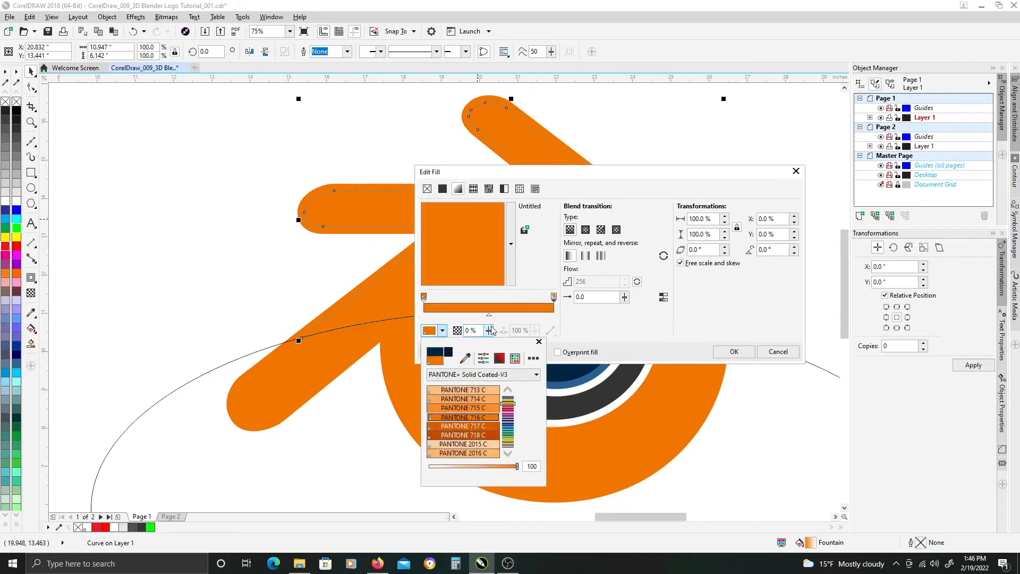
# Lighten the end colour of the upper piece's gradient to a softer orange using the CMYK colour model
pyautogui.click(499, 358)
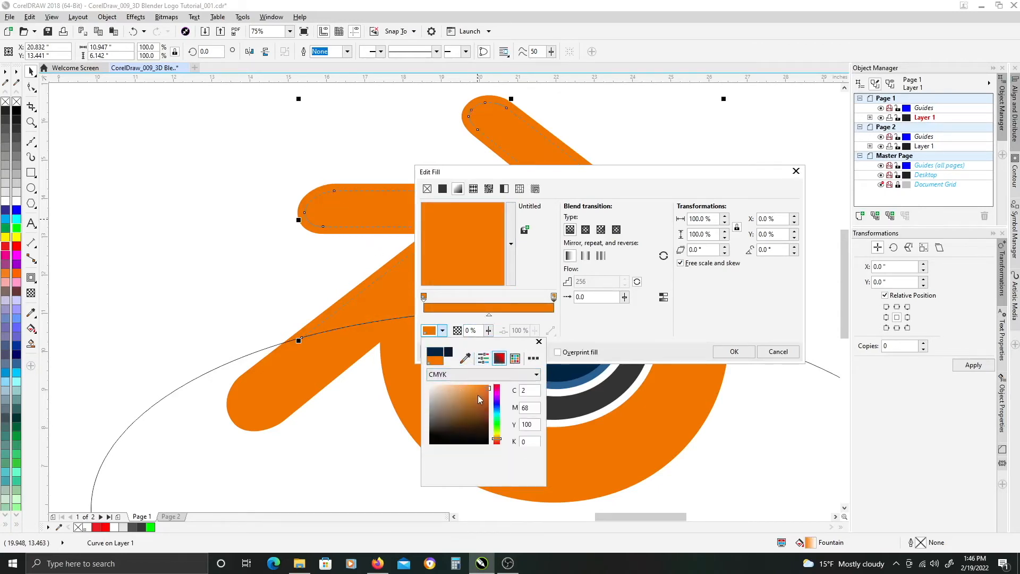
pyautogui.click(481, 386)
pyautogui.moveTo(477, 385); pyautogui.dragTo(475, 384)
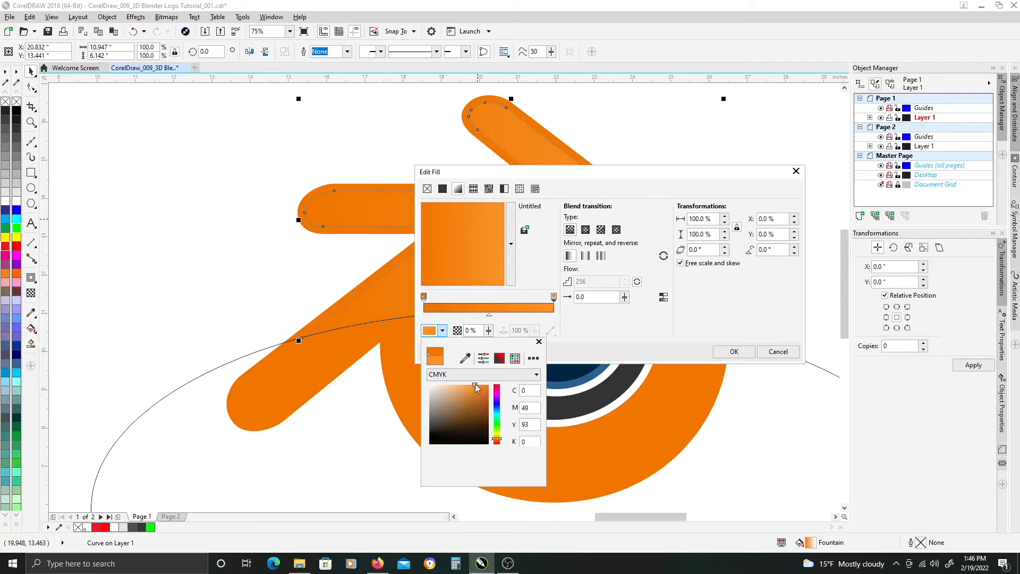
pyautogui.moveTo(470, 387); pyautogui.dragTo(468, 388)
pyautogui.click(594, 326)
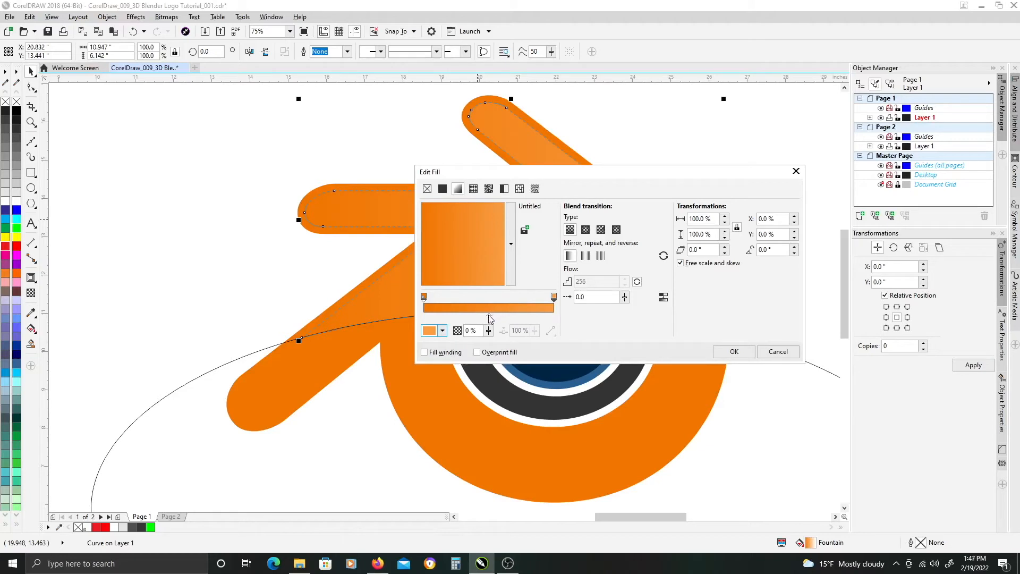
# Shift the gradient's midpoint toward the lighter end and set the end colour to C3 M34 Y60 K0
pyautogui.moveTo(489, 317); pyautogui.dragTo(516, 318)
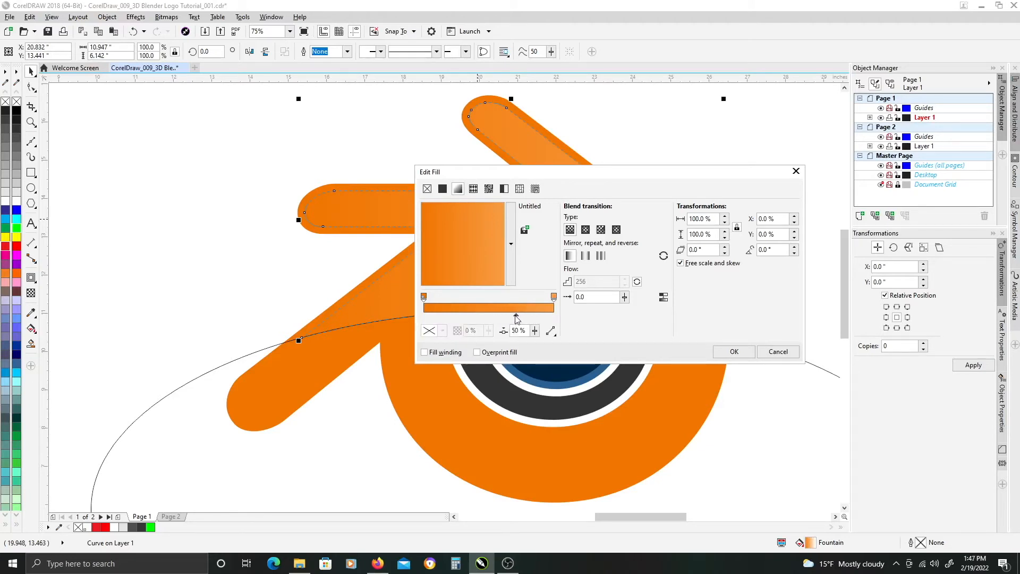
pyautogui.click(554, 296)
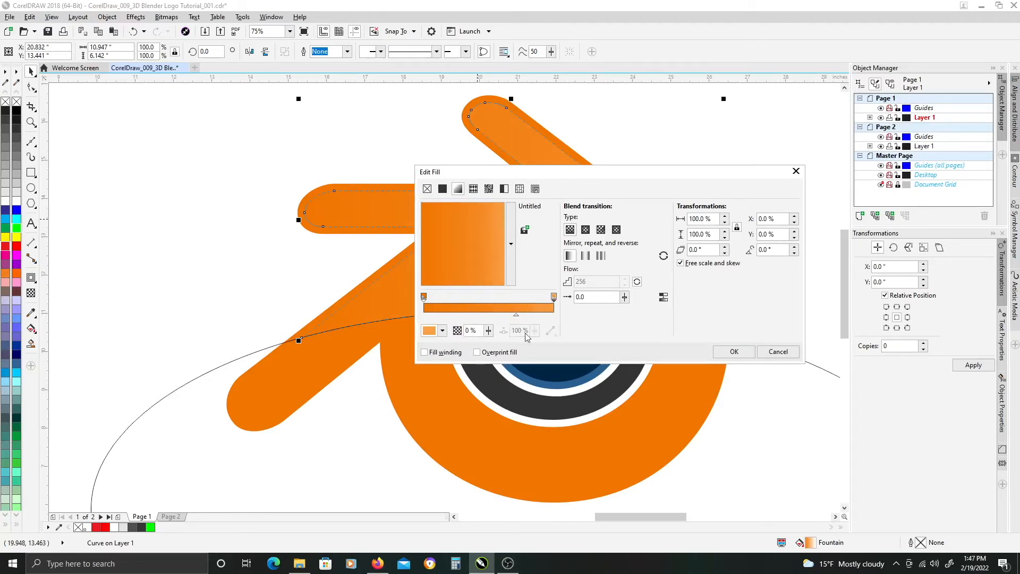
pyautogui.click(430, 331)
pyautogui.moveTo(470, 391); pyautogui.dragTo(460, 388)
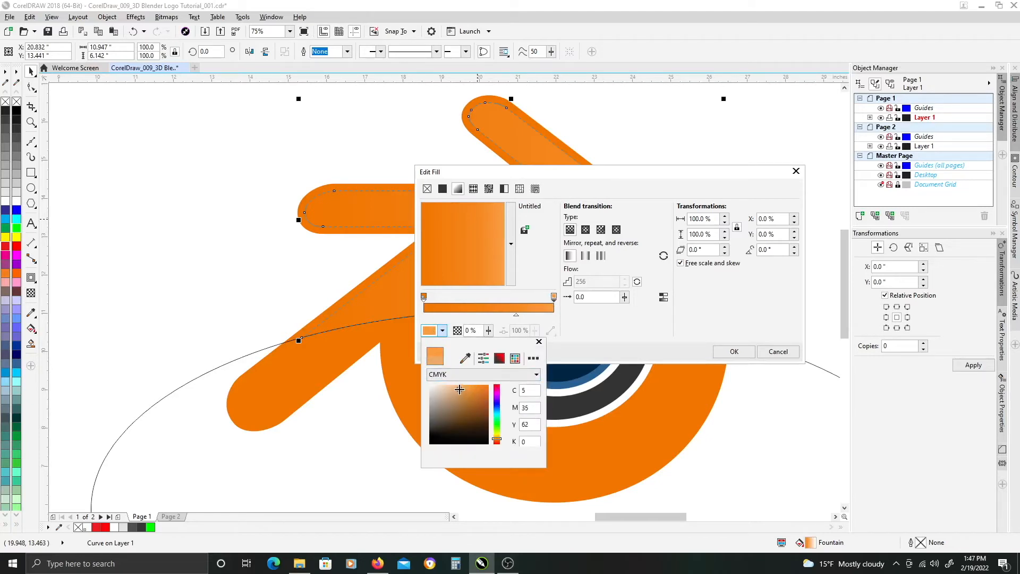
pyautogui.moveTo(460, 388); pyautogui.dragTo(460, 388)
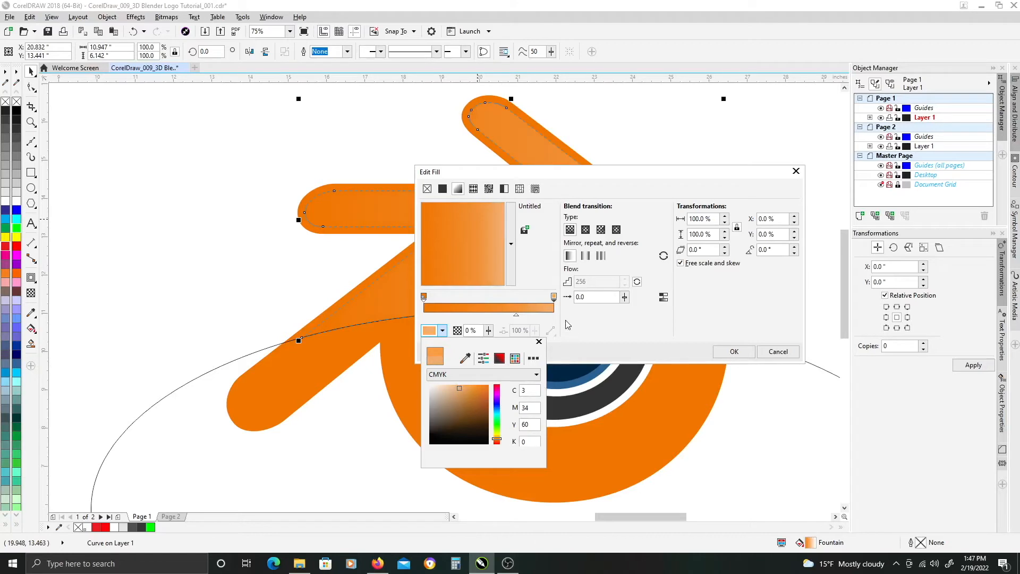
# Set the upper piece's gradient midpoint to 50% and apply the fountain fill
pyautogui.click(517, 319)
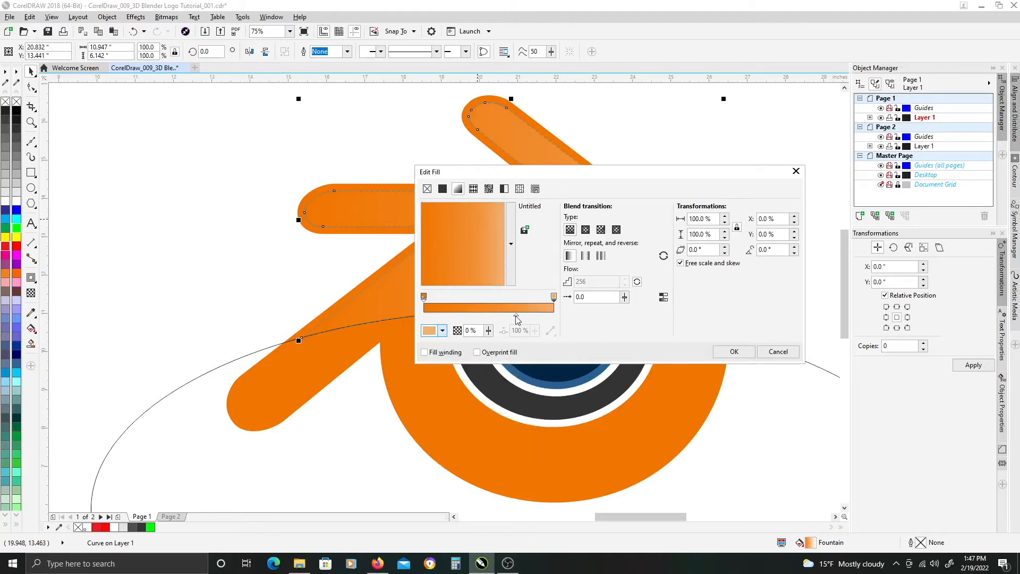
pyautogui.click(516, 317)
pyautogui.moveTo(525, 330); pyautogui.dragTo(463, 321)
pyautogui.write('50')
pyautogui.press('Return')
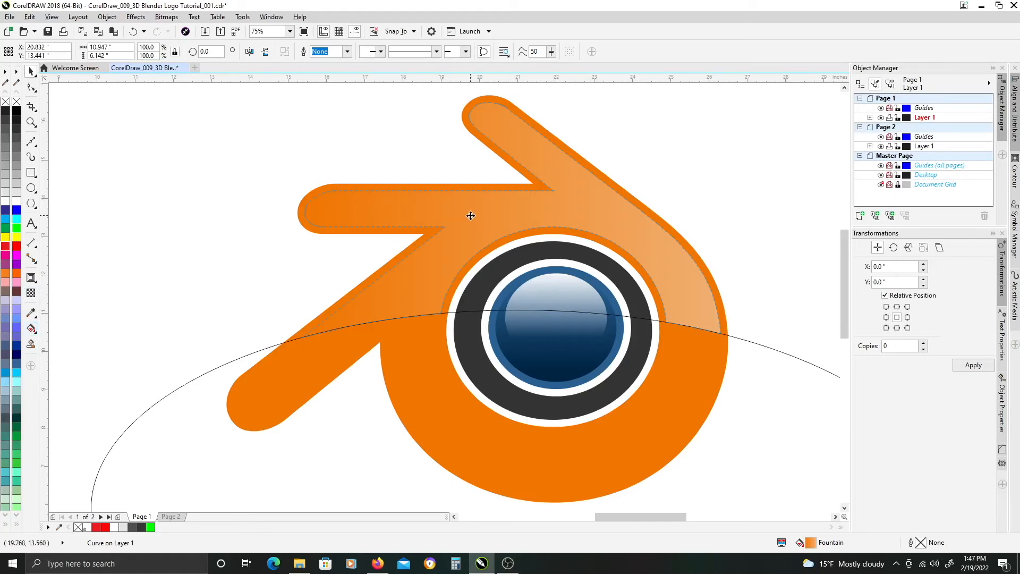
# Redirect the upper piece's gradient so it runs steeply from orange at the dark ring's upper edge to light orange above the middle arm
pyautogui.press('g')
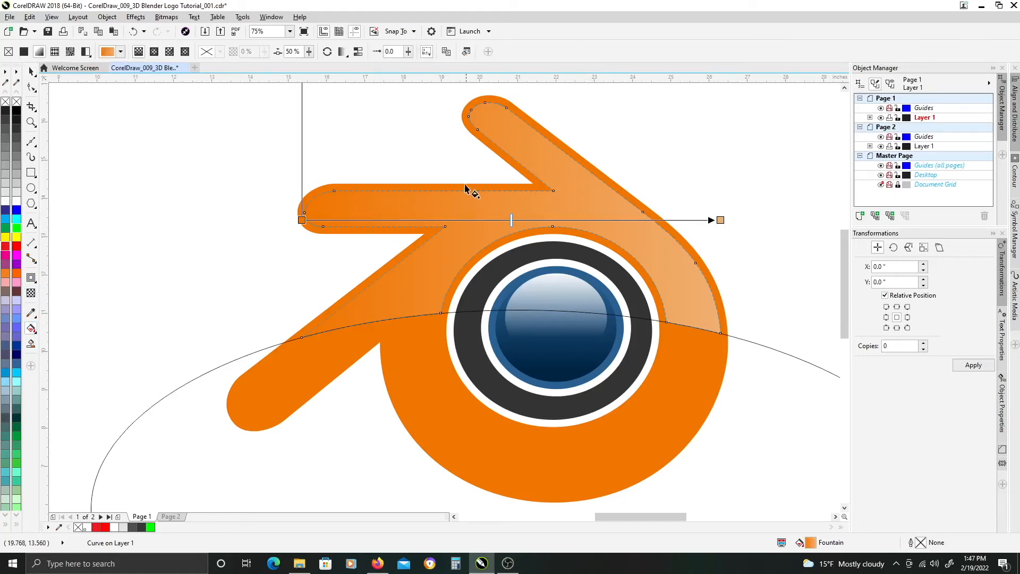
pyautogui.moveTo(427, 138); pyautogui.dragTo(469, 209)
pyautogui.moveTo(500, 287); pyautogui.dragTo(429, 142)
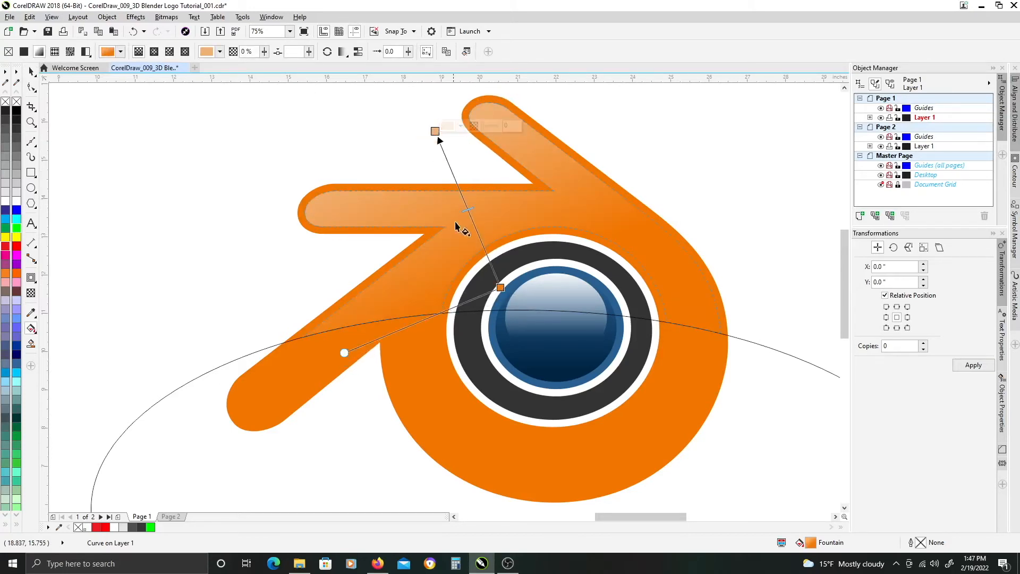
pyautogui.click(497, 284)
pyautogui.moveTo(493, 280); pyautogui.dragTo(430, 132)
pyautogui.moveTo(495, 284); pyautogui.dragTo(474, 267)
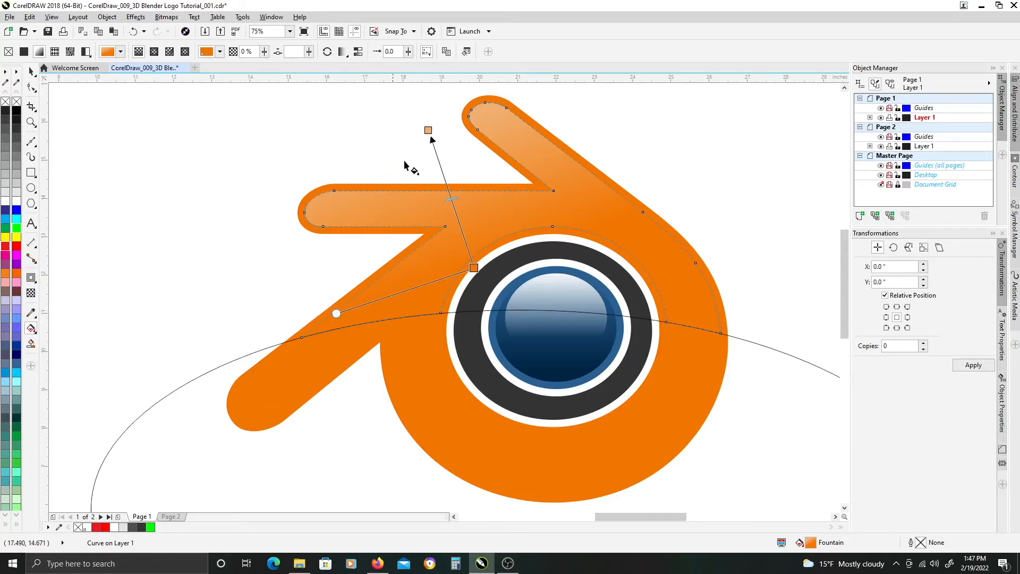
# Fine-tune the upper piece's gradient by moving its midpoint toward the light end and nudging both end nodes, then deselect the piece
pyautogui.moveTo(451, 193); pyautogui.dragTo(450, 187)
pyautogui.moveTo(429, 131); pyautogui.dragTo(429, 137)
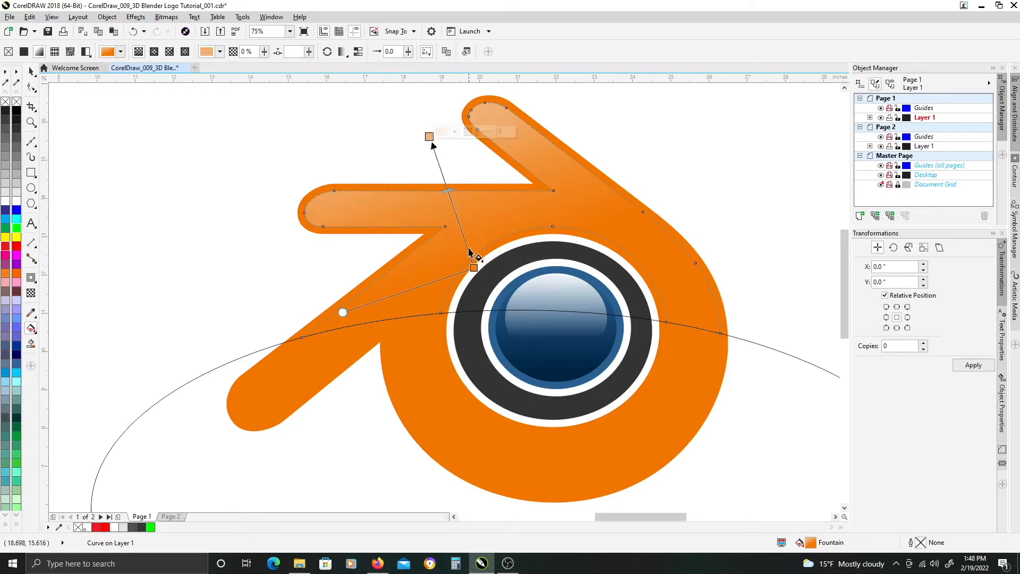
pyautogui.moveTo(473, 267); pyautogui.dragTo(472, 267)
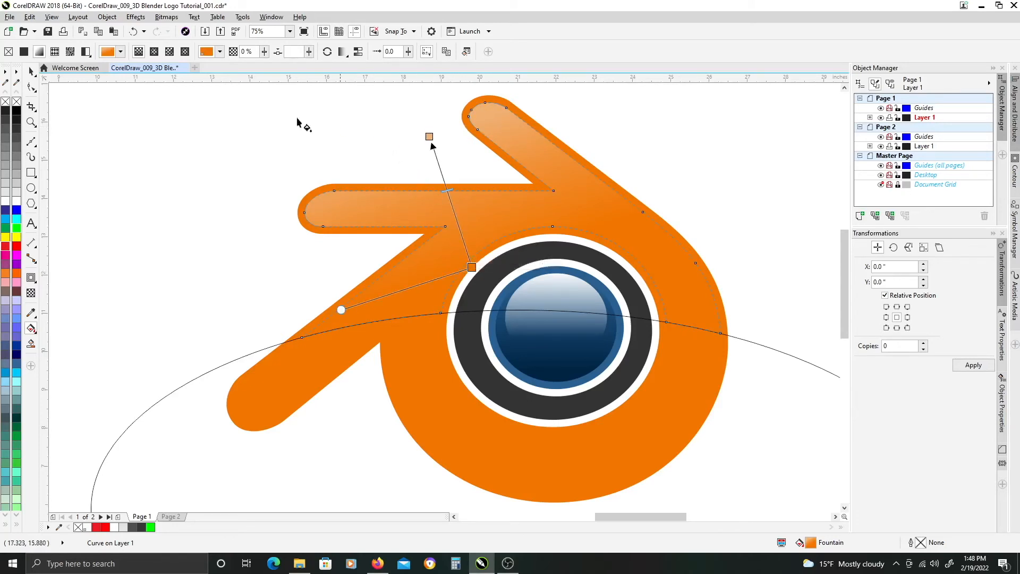
pyautogui.press('space')
pyautogui.click(277, 128)
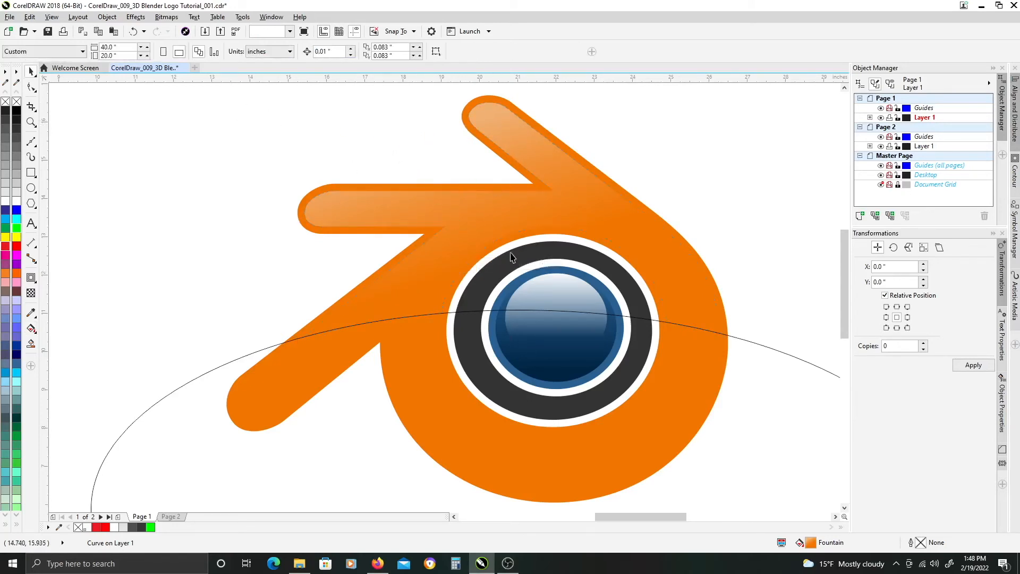
# Shorten the upper piece's gradient by moving its start node and light end node closer together, then deselect the piece
pyautogui.moveTo(593, 307); pyautogui.dragTo(581, 299)
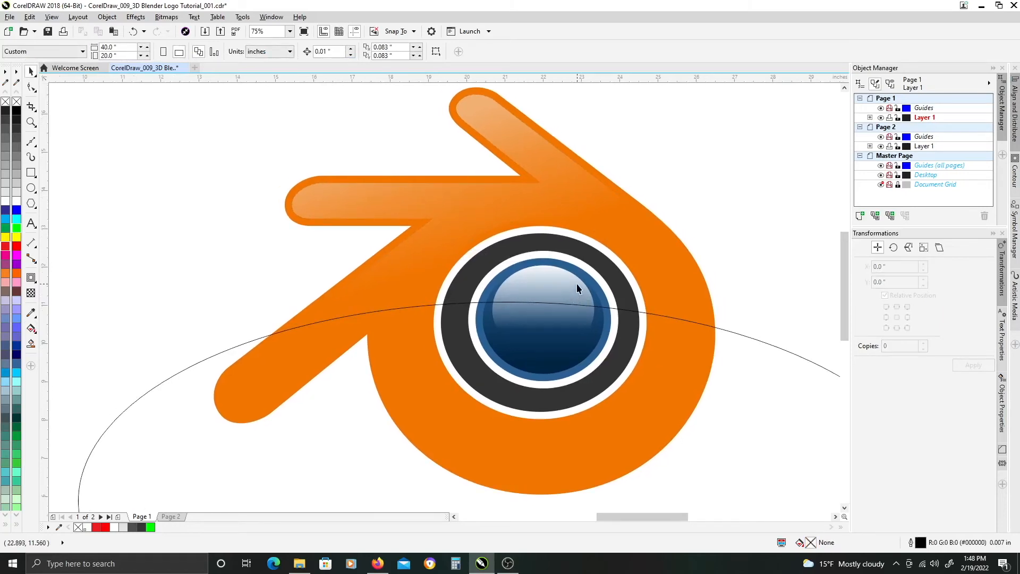
pyautogui.click(537, 209)
pyautogui.click(32, 279)
pyautogui.moveTo(459, 260); pyautogui.dragTo(458, 271)
pyautogui.moveTo(417, 129); pyautogui.dragTo(425, 151)
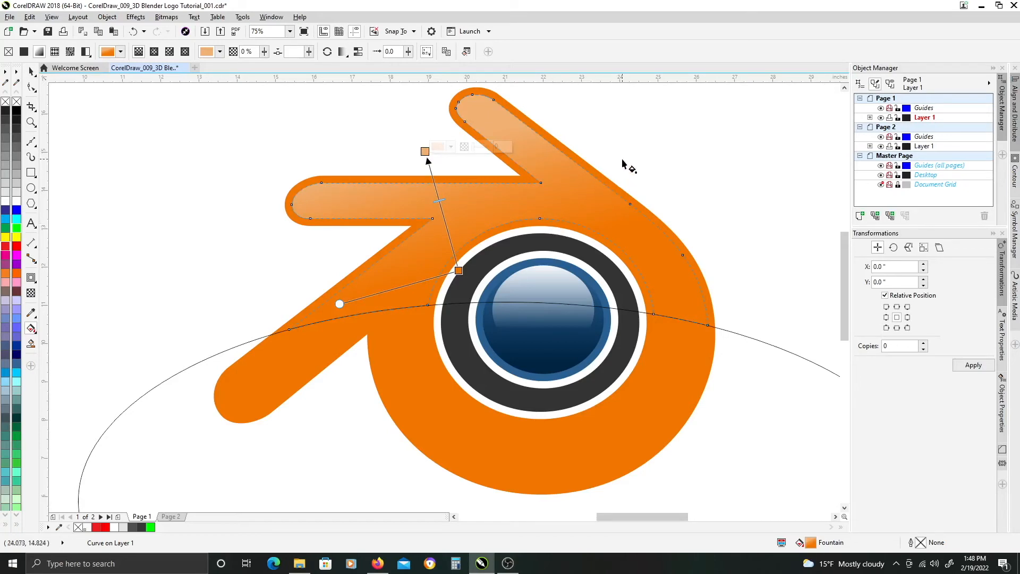
pyautogui.press('space')
pyautogui.press('Escape')
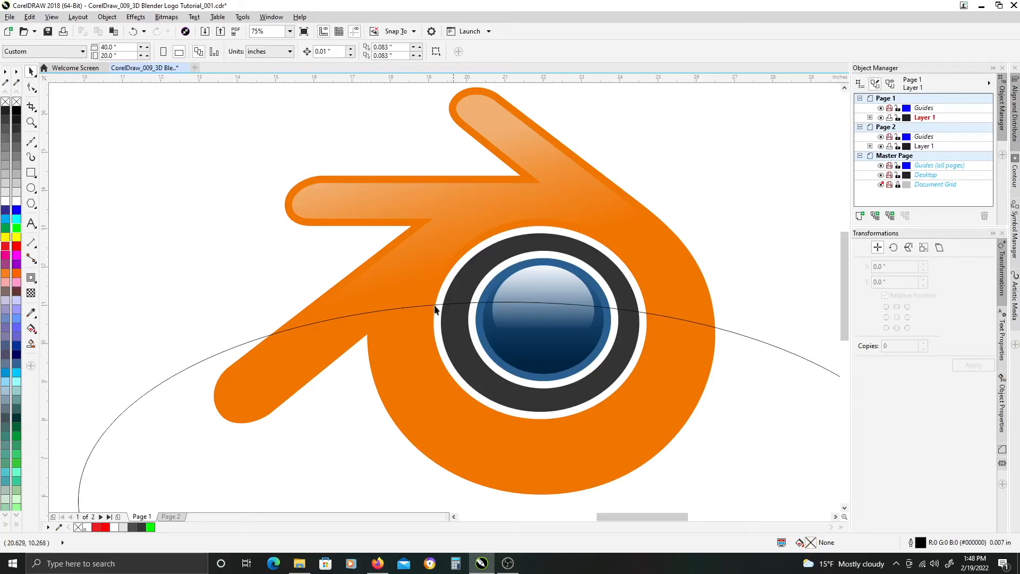
# Apply a linear fountain fill to the lower orange piece and sample the logo's orange as the gradient's end colour
pyautogui.moveTo(464, 396); pyautogui.dragTo(442, 413)
pyautogui.click(385, 368)
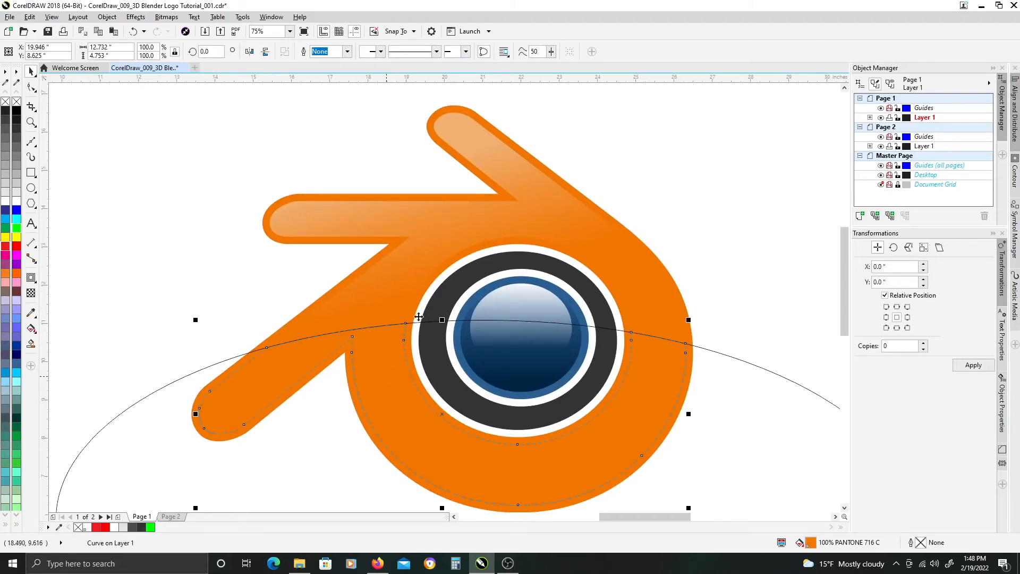
pyautogui.press('F11')
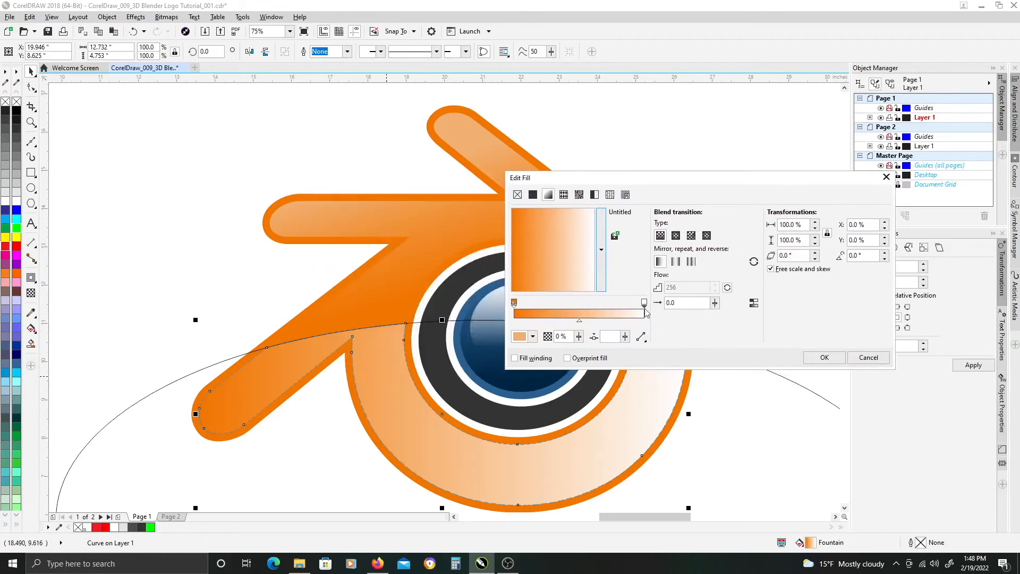
pyautogui.click(644, 303)
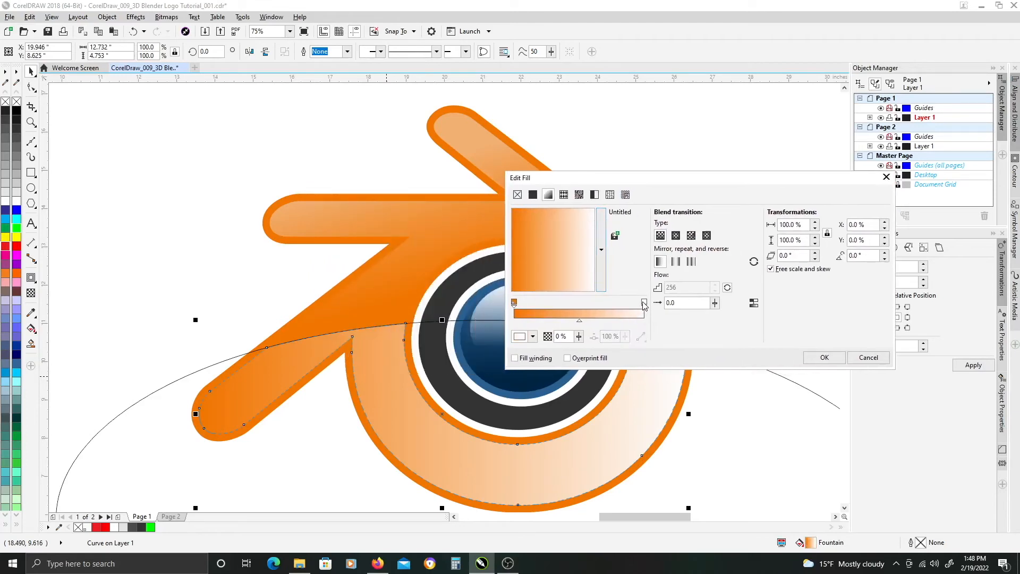
pyautogui.click(521, 338)
pyautogui.click(556, 363)
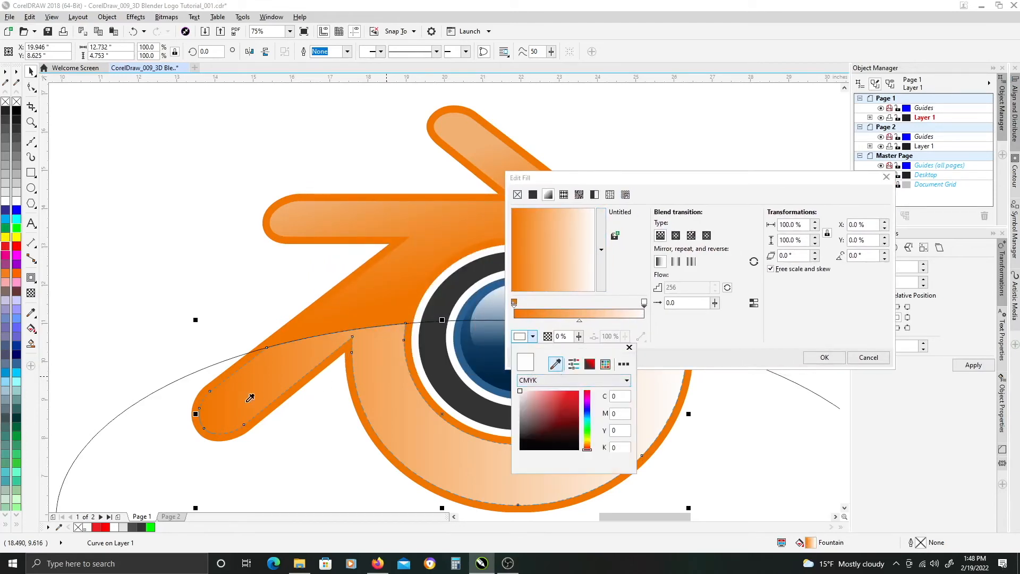
pyautogui.click(275, 400)
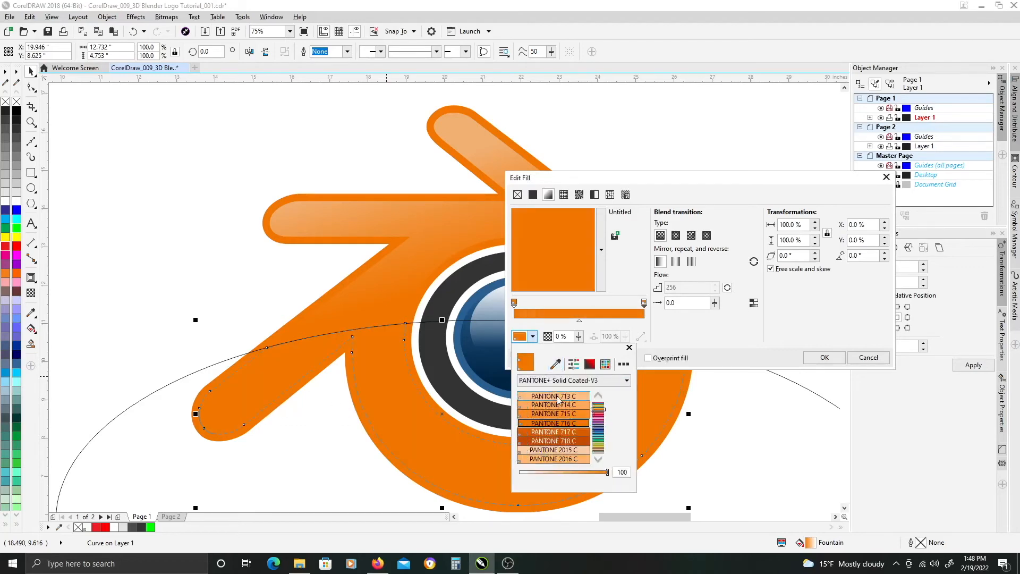
# Darken the end colour of the lower piece's gradient to brown C35 M76 Y100 K39 and apply the fill
pyautogui.click(589, 364)
pyautogui.moveTo(577, 404); pyautogui.dragTo(579, 412)
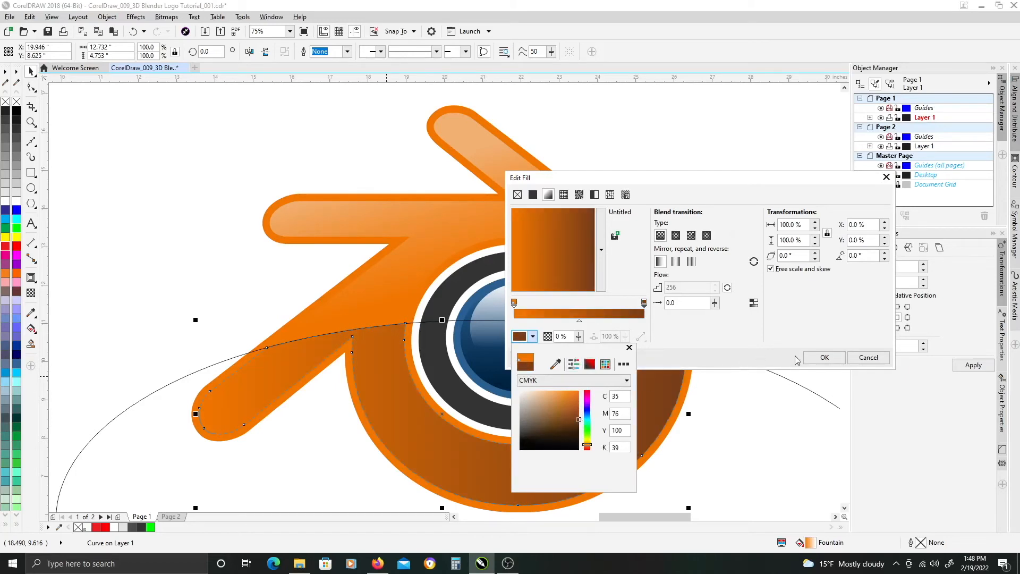
pyautogui.click(766, 347)
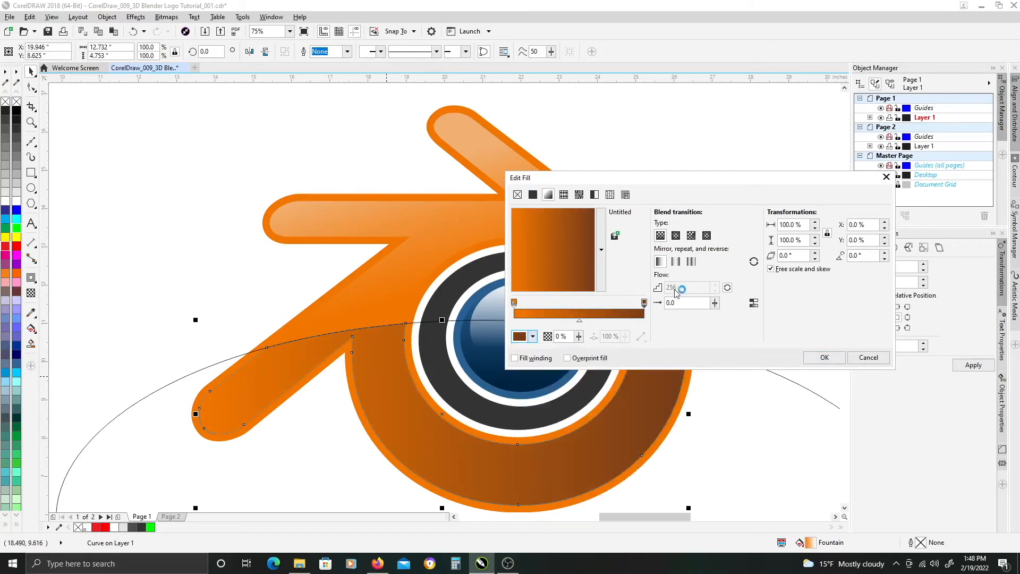
pyautogui.click(822, 357)
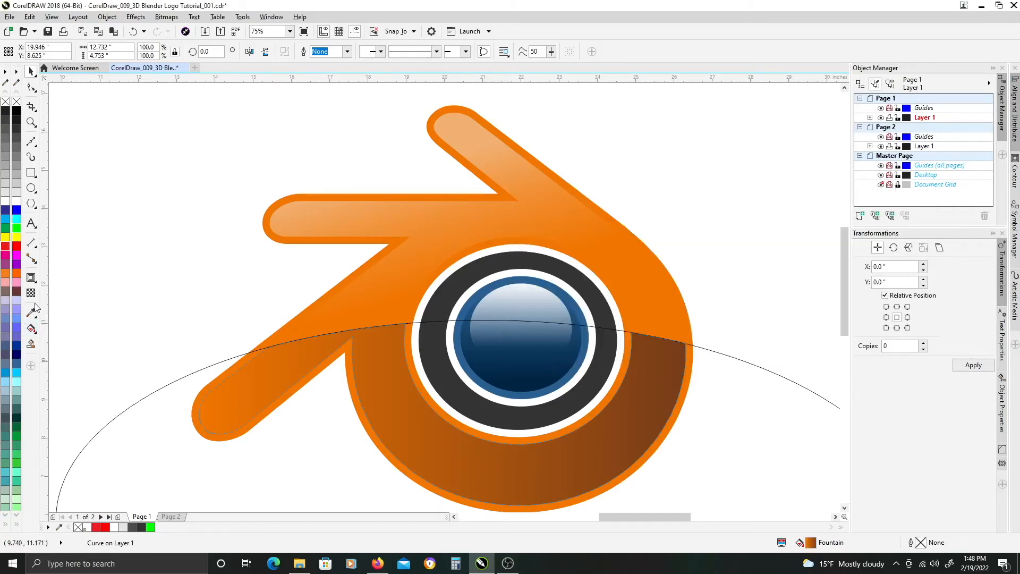
# Redirect the lower piece's gradient vertically, running from orange near the logo's base to brown at the ellipse's cut edge
pyautogui.moveTo(507, 350); pyautogui.dragTo(512, 329)
pyautogui.press('g')
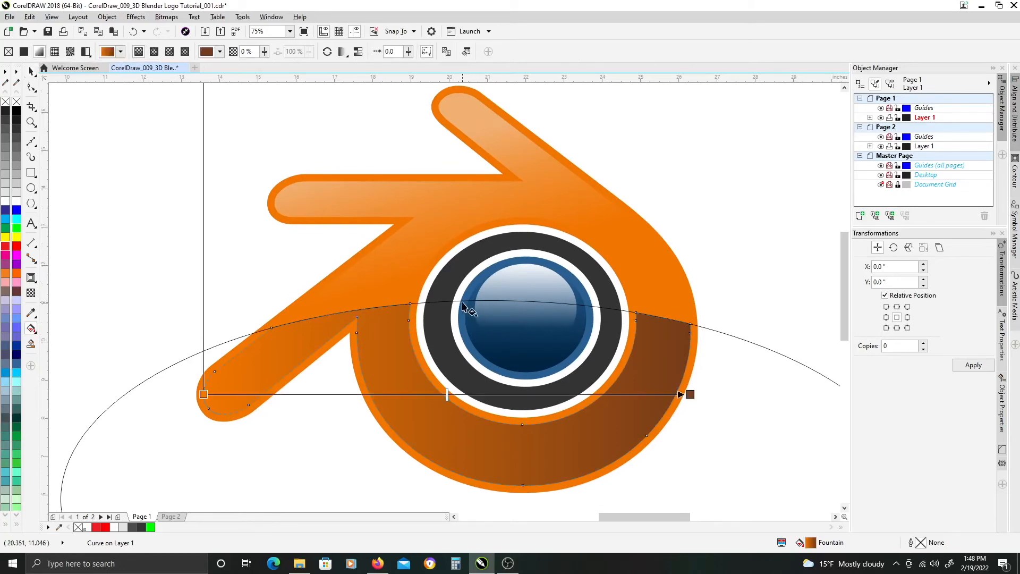
pyautogui.moveTo(461, 295)
pyautogui.mouseDown()
pyautogui.moveTo(461, 413)
pyautogui.moveTo(459, 313)
pyautogui.mouseUp()
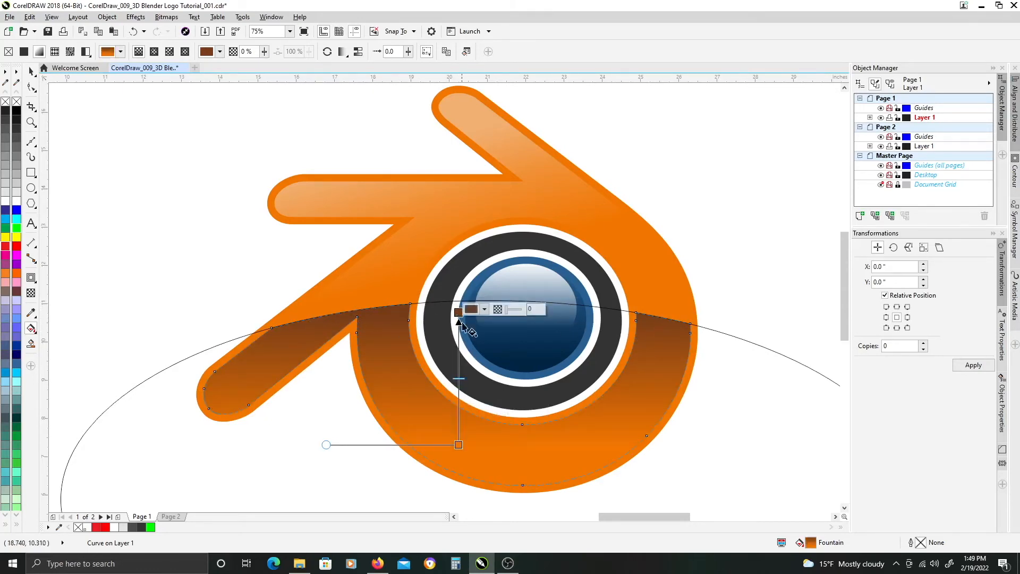
pyautogui.moveTo(458, 312); pyautogui.dragTo(458, 314)
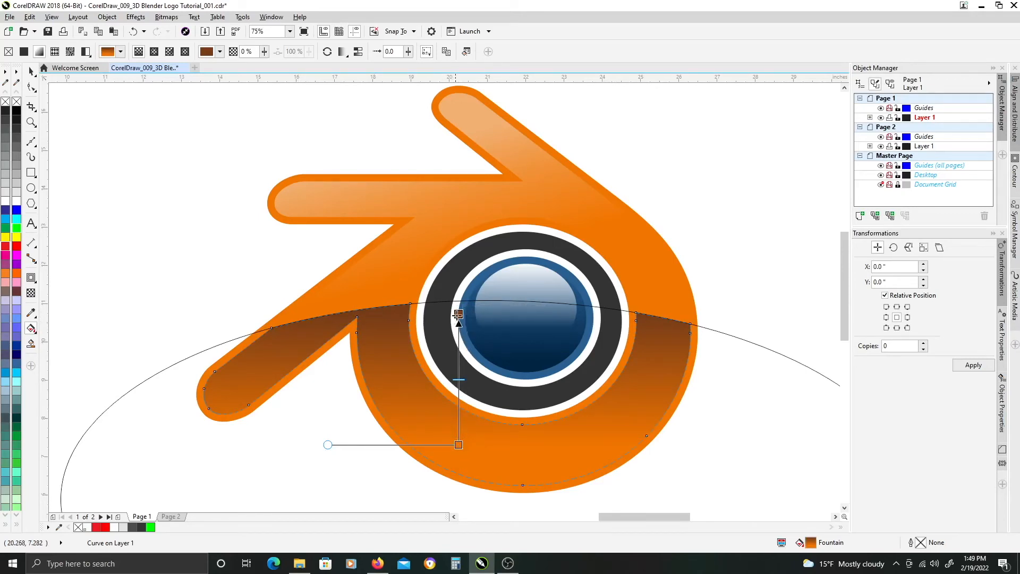
# Lengthen the lower piece's vertical gradient and shift it slightly downward, then deselect the piece
pyautogui.moveTo(458, 313); pyautogui.dragTo(458, 320)
pyautogui.moveTo(459, 445); pyautogui.dragTo(459, 463)
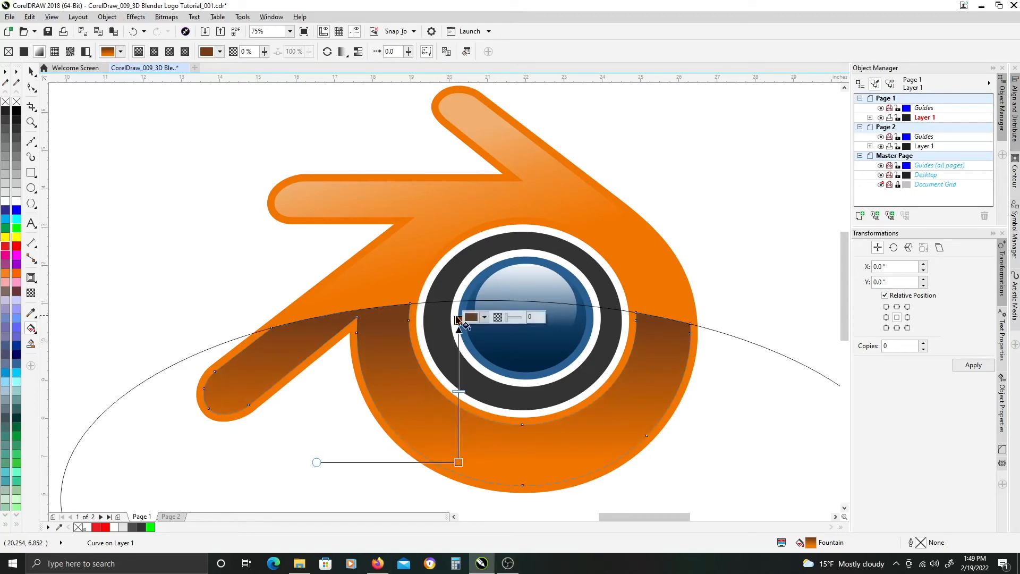
pyautogui.moveTo(459, 348); pyautogui.dragTo(473, 360)
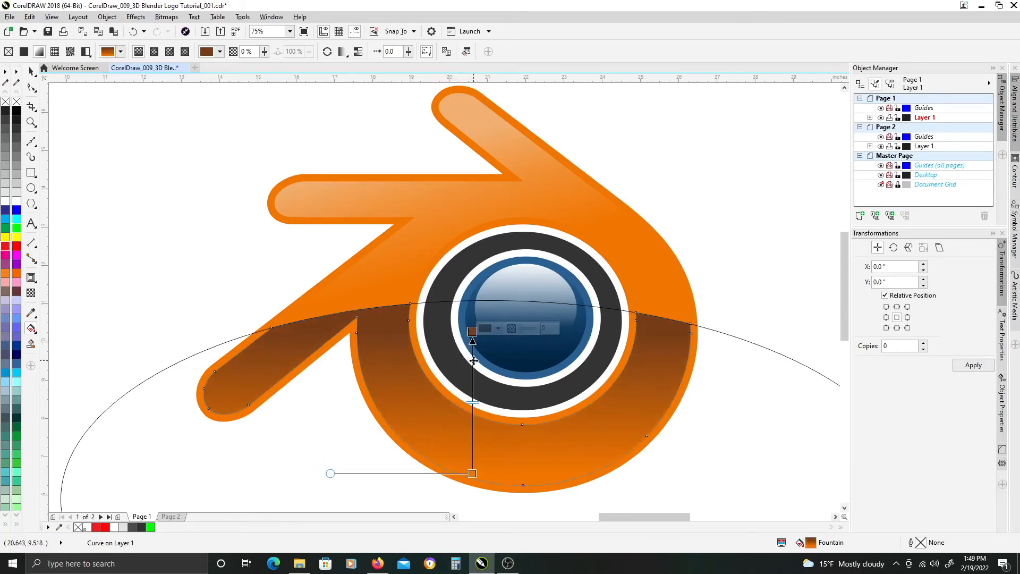
pyautogui.press('space')
pyautogui.press('Escape')
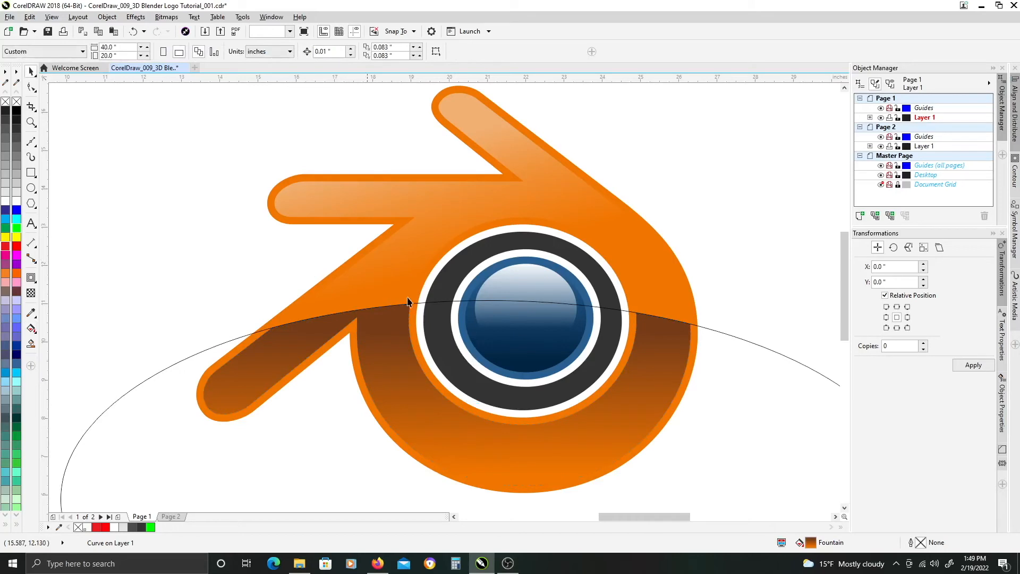
# Intersect the large ellipse with the dark grey ring and delete the original ring, leaving only the lower ring section
pyautogui.scroll(-1, 520, 333)
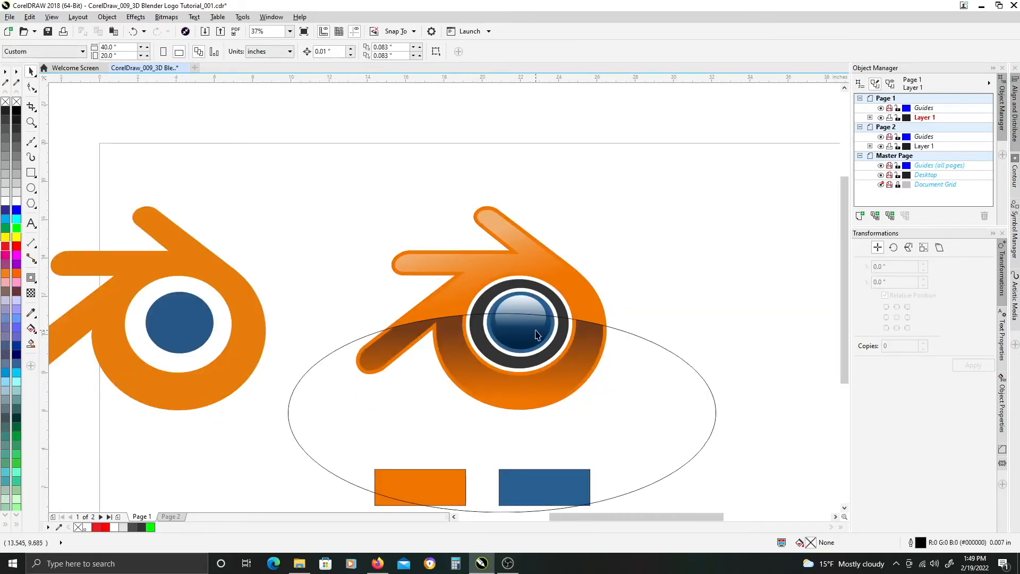
pyautogui.moveTo(535, 334); pyautogui.dragTo(483, 347)
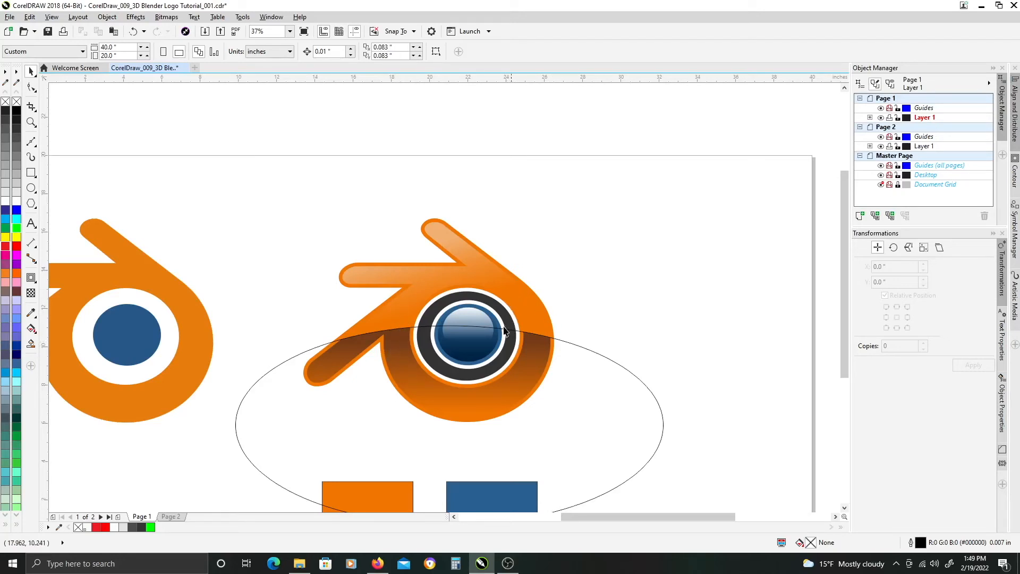
pyautogui.scroll(2, 458, 359)
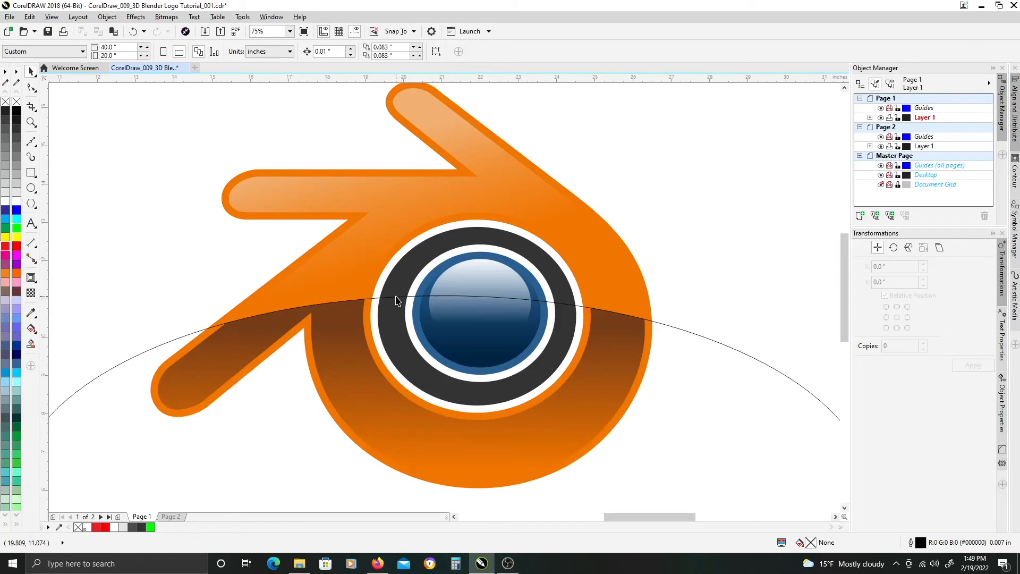
pyautogui.click(176, 343)
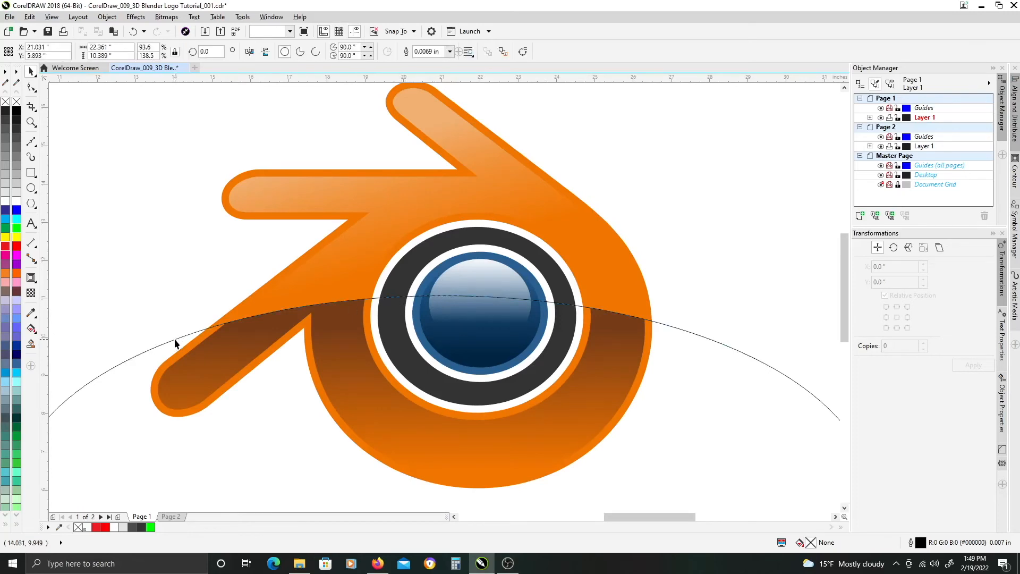
pyautogui.keyDown('shift'); pyautogui.click(405, 277); pyautogui.keyUp('shift')
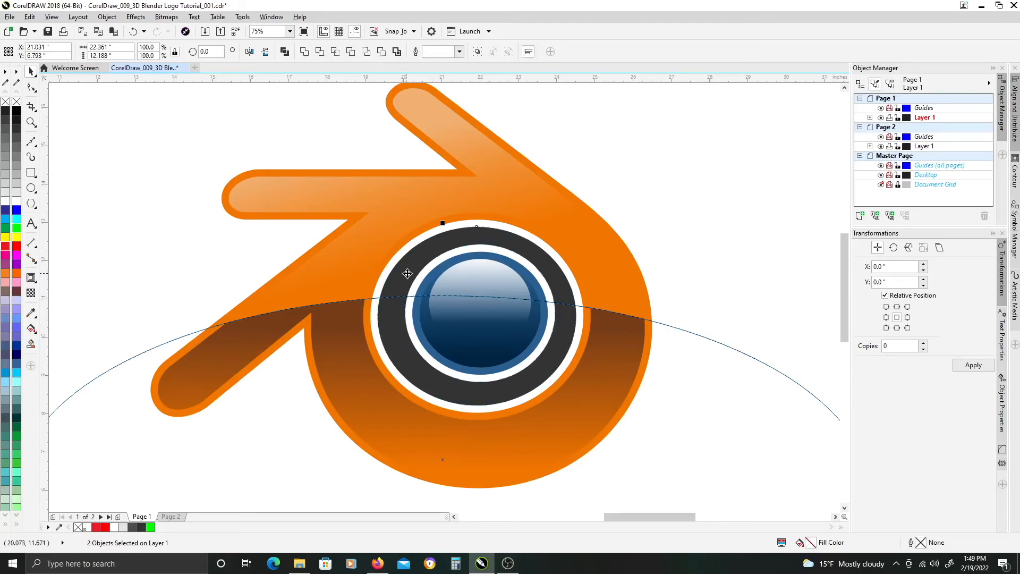
pyautogui.click(336, 53)
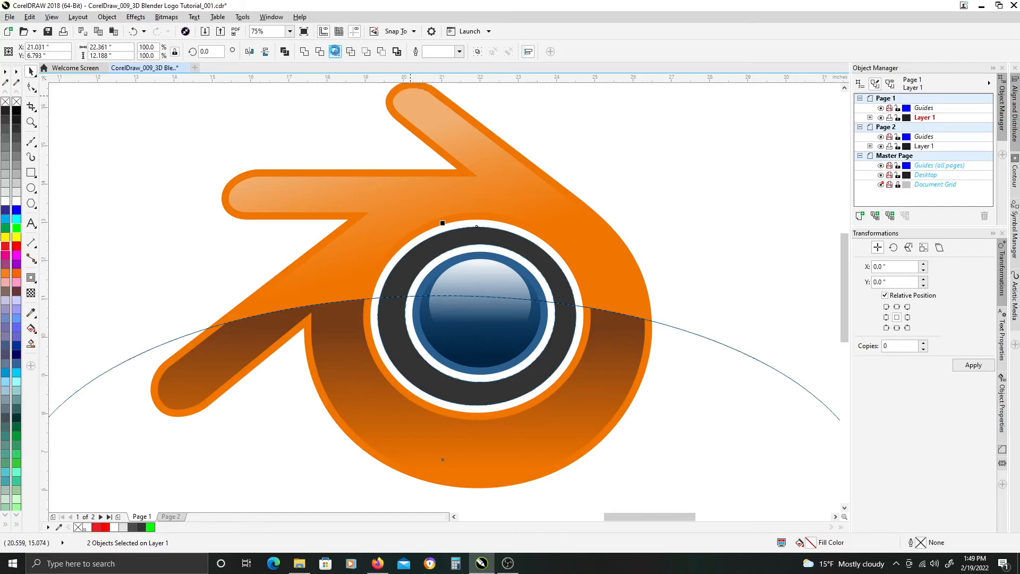
pyautogui.click(410, 268)
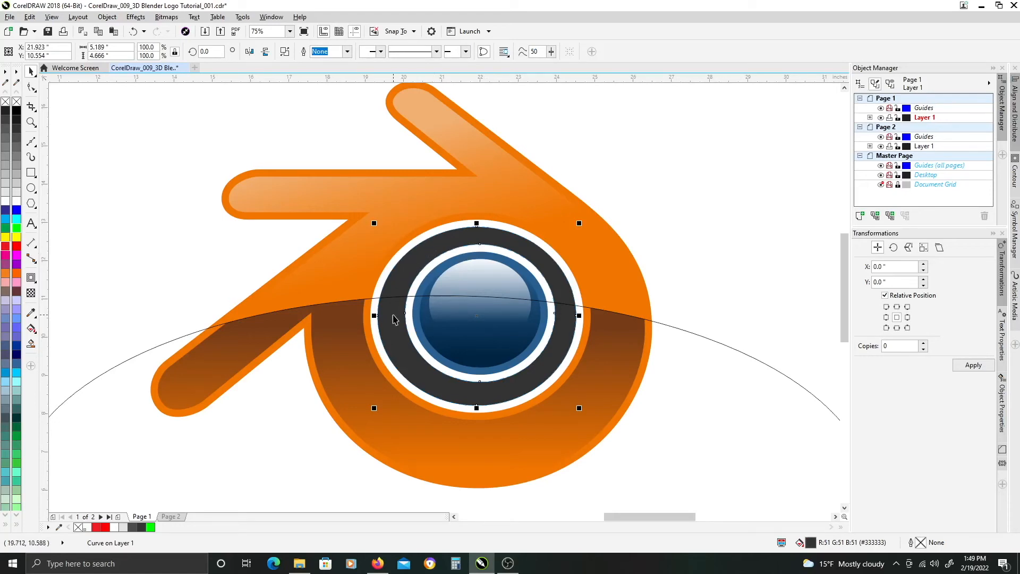
pyautogui.click(446, 243)
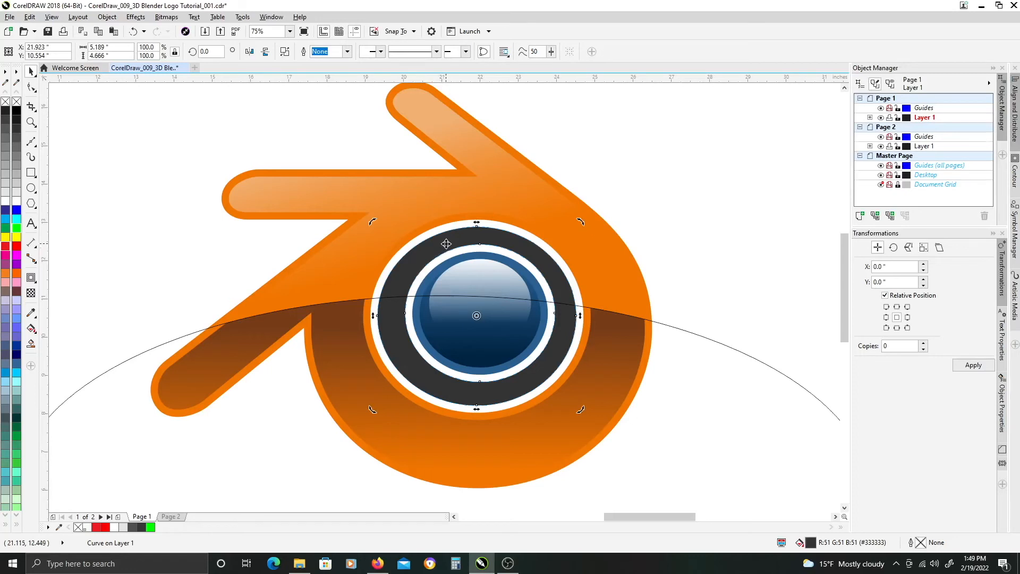
pyautogui.press('Delete')
# Apply a vertical linear transparency to the remaining dark ring section, fading it out downward from the ellipse's cut edge
pyautogui.click(390, 312)
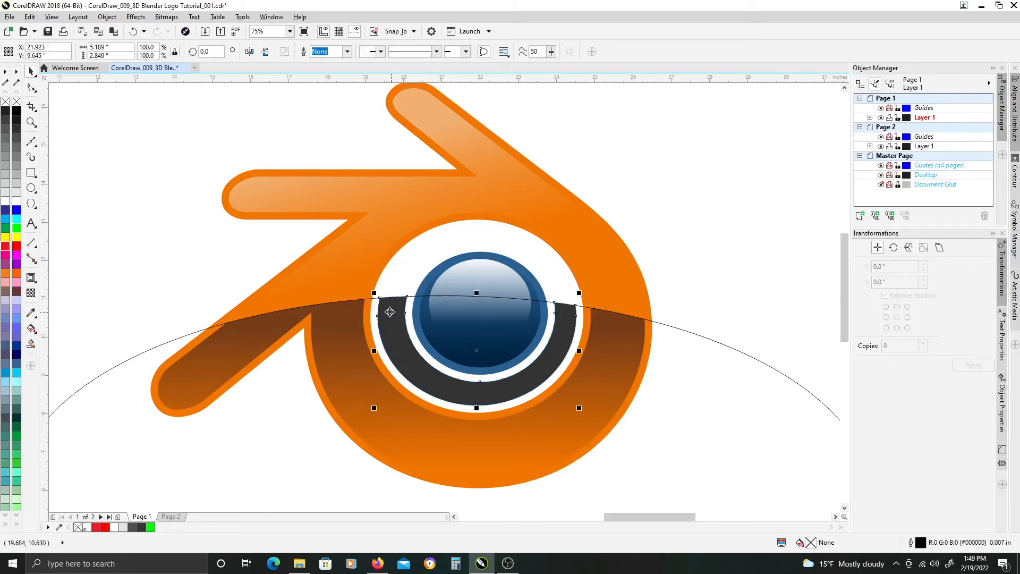
pyautogui.click(31, 292)
pyautogui.moveTo(472, 276); pyautogui.dragTo(472, 363)
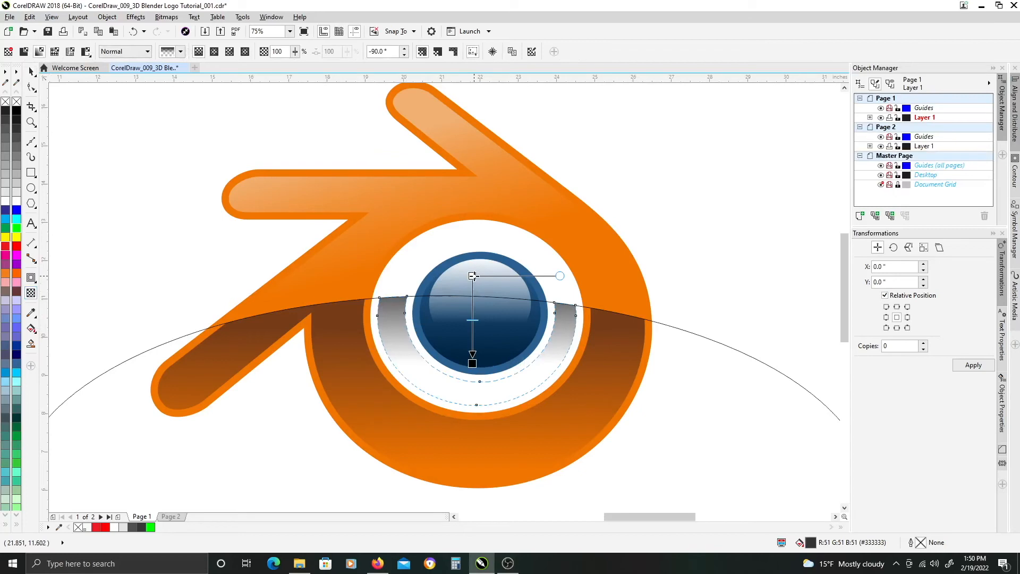
# Lengthen the vertical transparency on the dark ring section at both ends, then deselect the section
pyautogui.moveTo(472, 276); pyautogui.dragTo(472, 269)
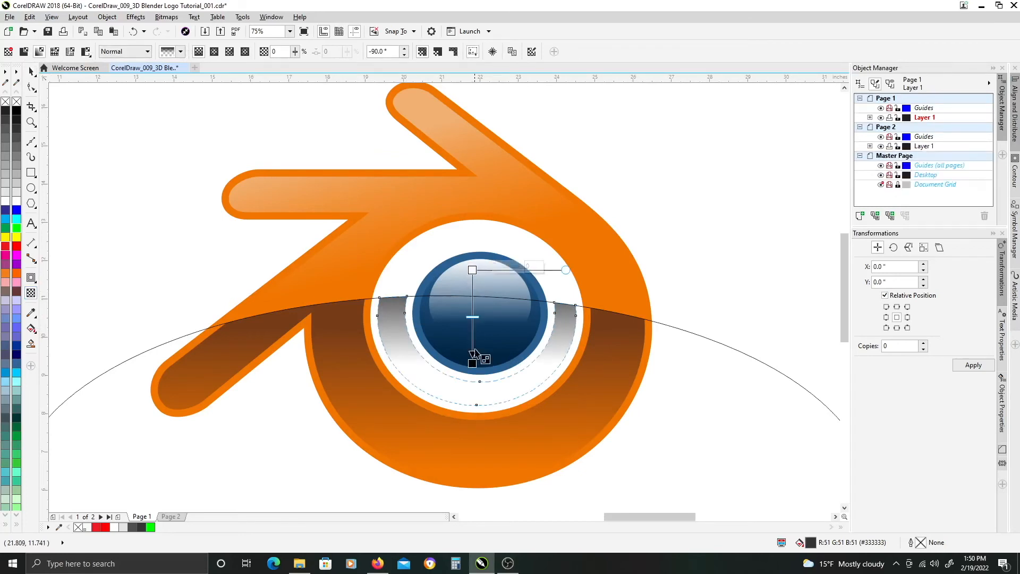
pyautogui.moveTo(472, 363); pyautogui.dragTo(472, 373)
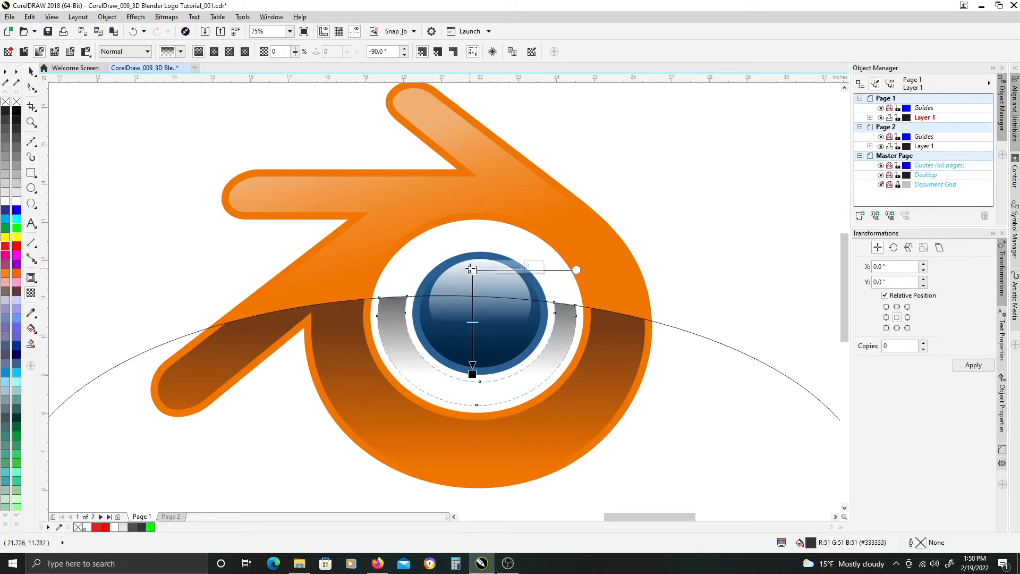
pyautogui.moveTo(473, 269); pyautogui.dragTo(472, 257)
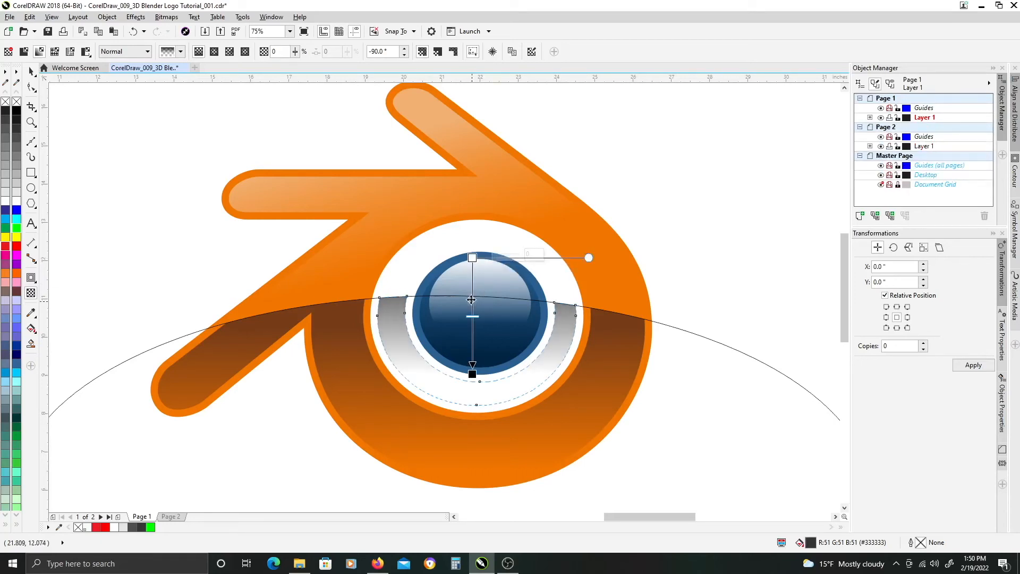
pyautogui.press('space')
pyautogui.click(659, 280)
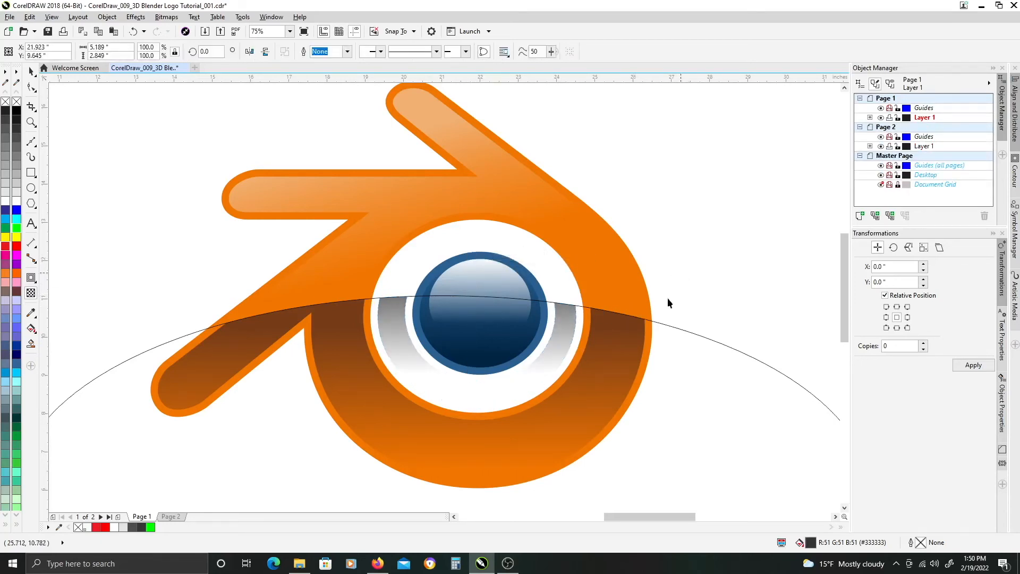
# Move the large ellipse off the logo with two horizontal shifts of 10 inches to the right, then deselect it
pyautogui.click(669, 327)
pyautogui.scroll(-1, 578, 333)
pyautogui.moveTo(538, 329); pyautogui.dragTo(411, 228)
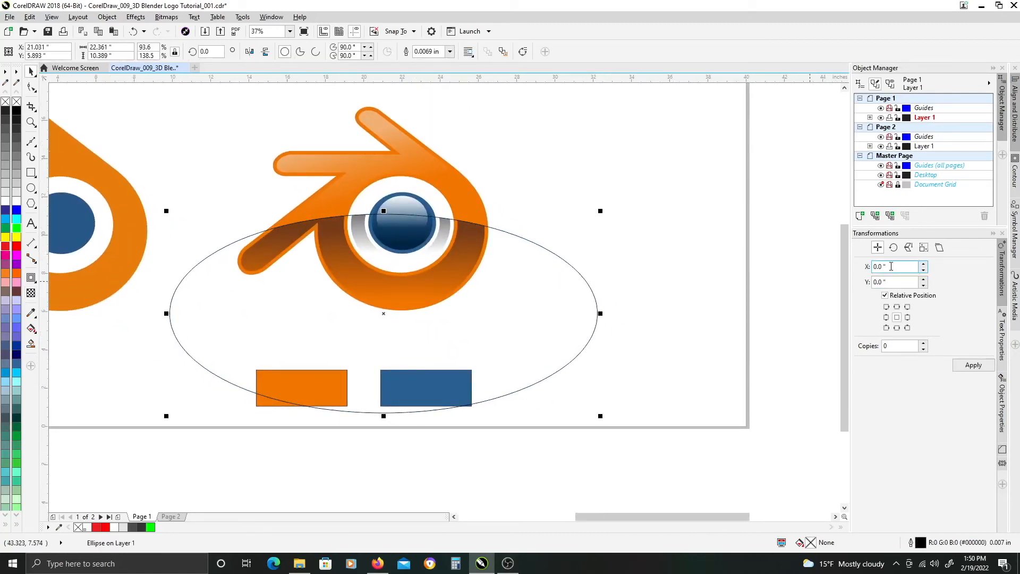
pyautogui.click(893, 266)
pyautogui.write('10')
pyautogui.press('Return')
pyautogui.press('Return')
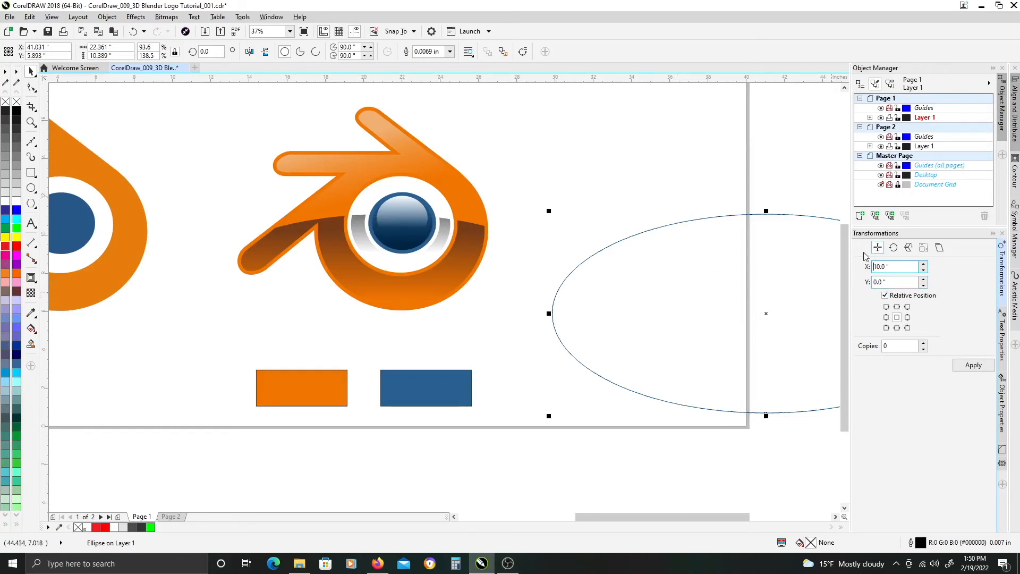
pyautogui.click(641, 156)
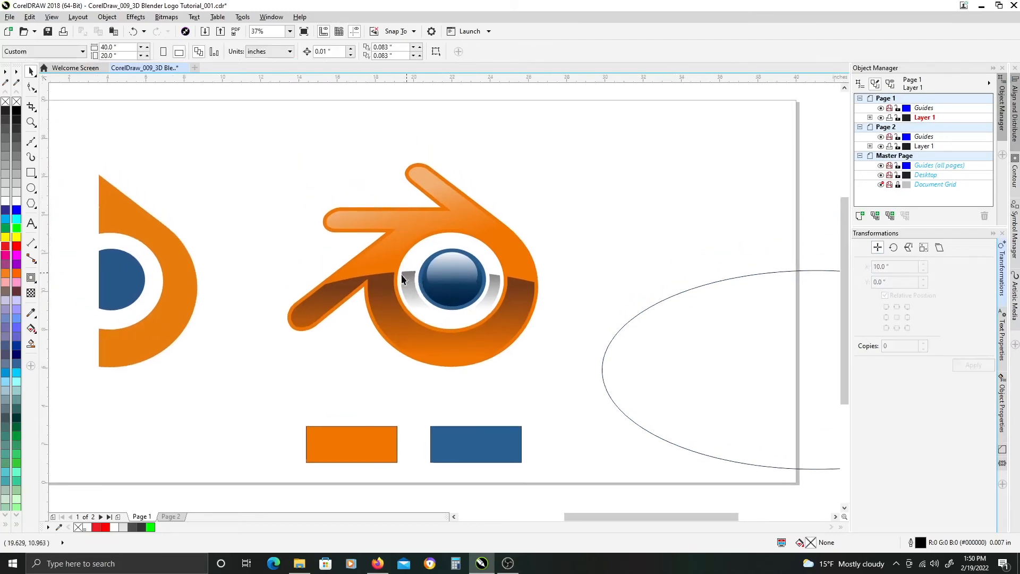
# Replace the gradient fill of the logo's upper orange piece with solid white
pyautogui.scroll(2, 387, 285)
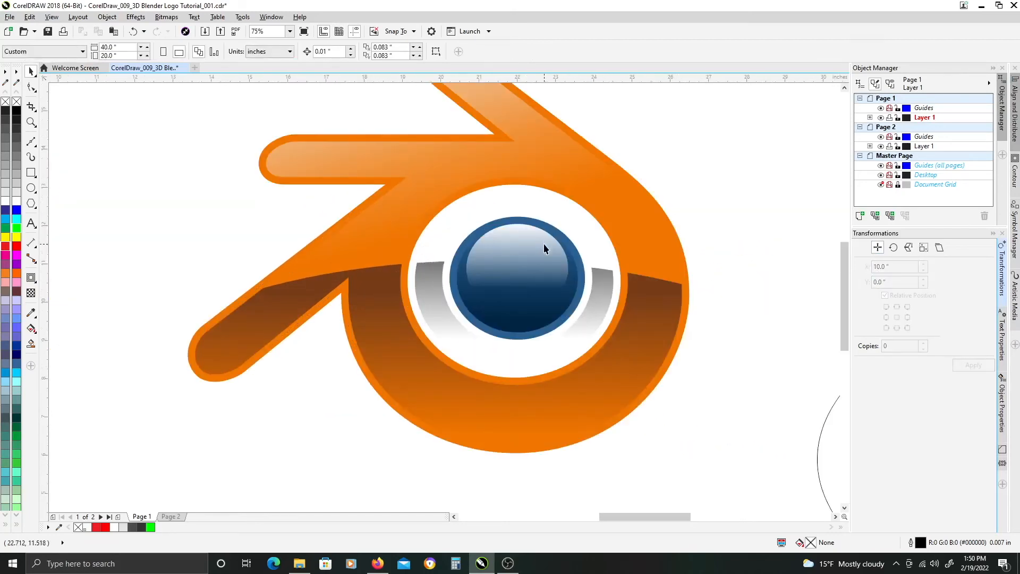
pyautogui.scroll(2, 499, 231)
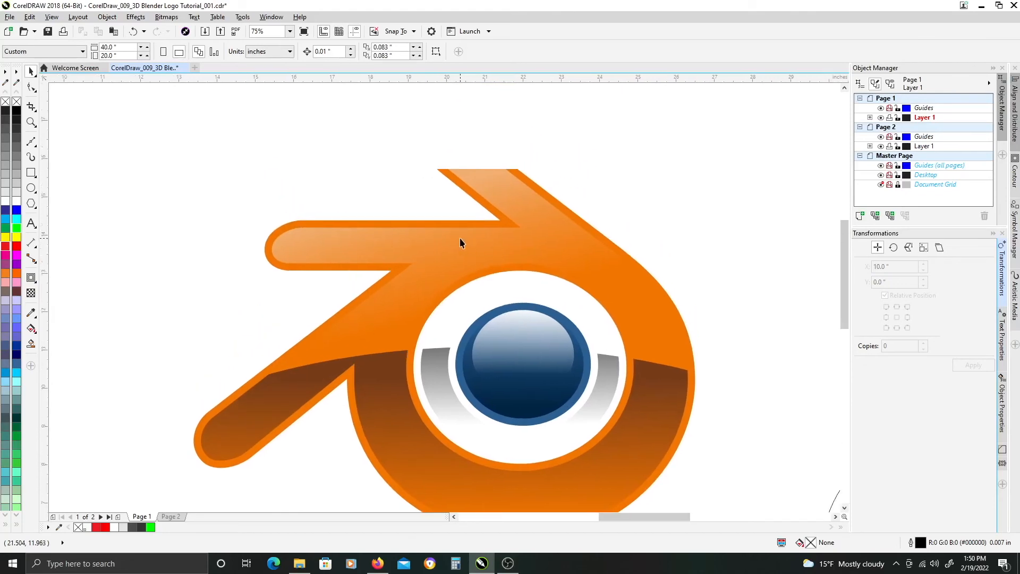
pyautogui.scroll(-1, 440, 244)
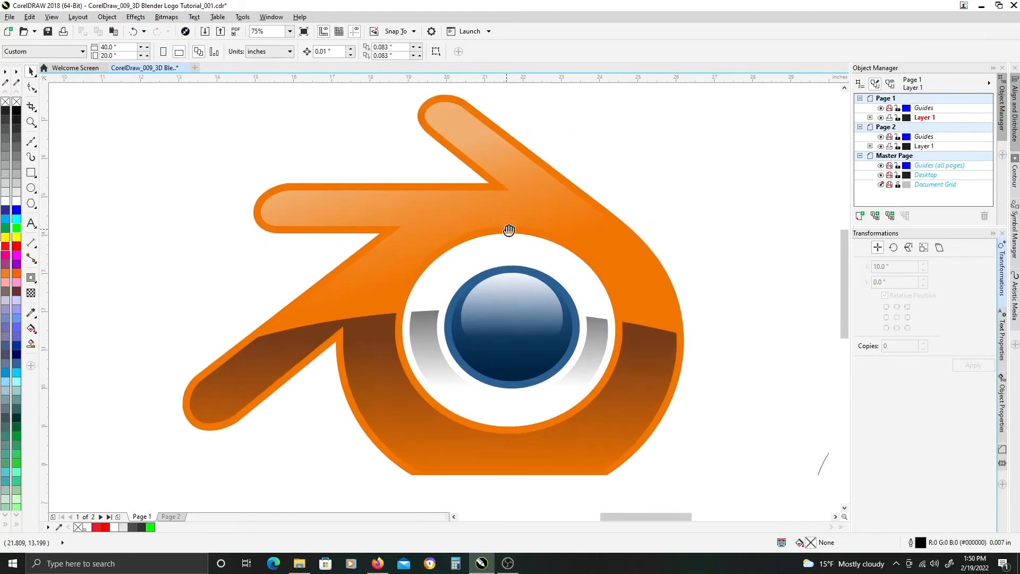
pyautogui.click(440, 210)
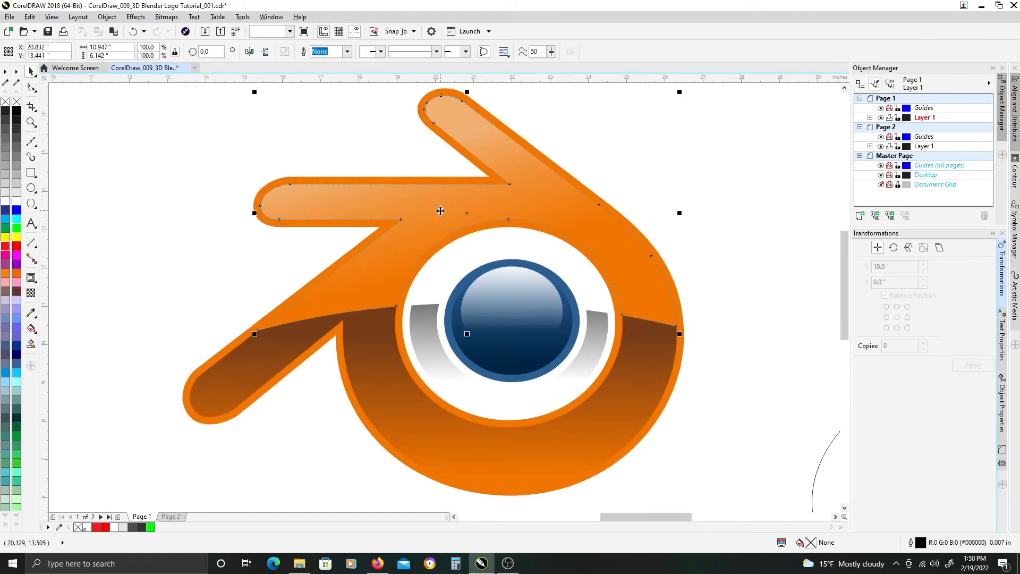
pyautogui.click(500, 294)
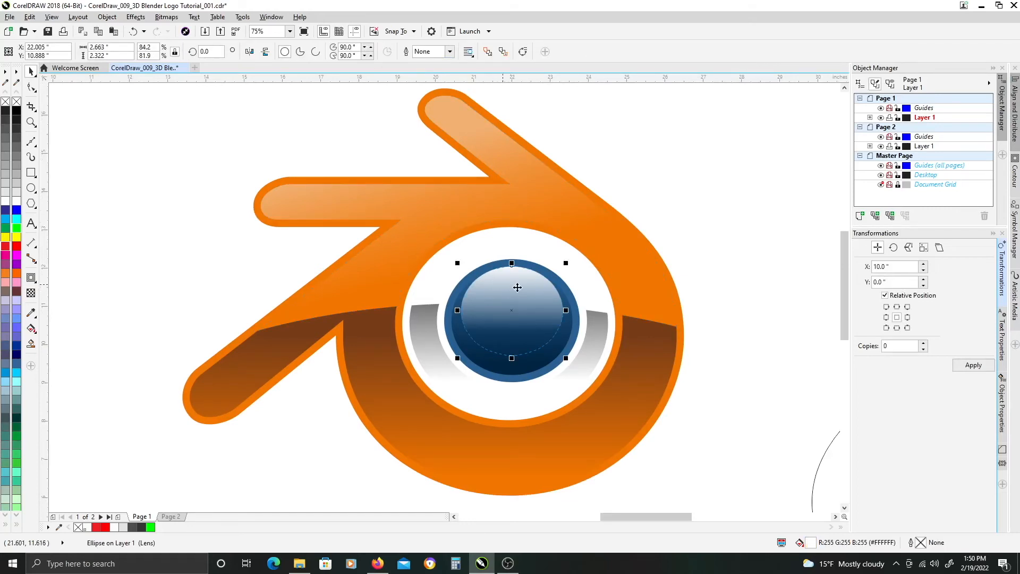
pyautogui.click(354, 199)
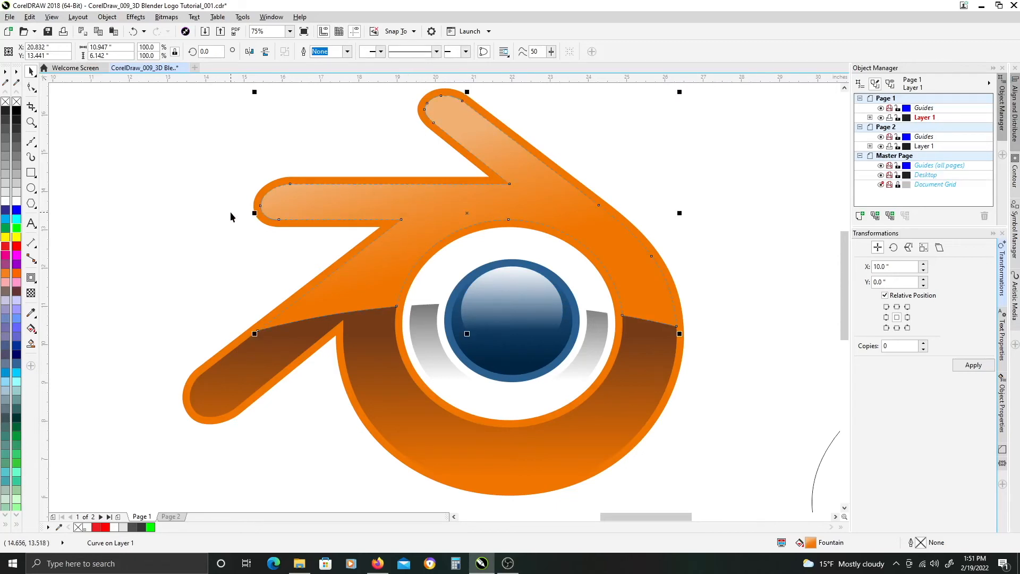
pyautogui.click(16, 202)
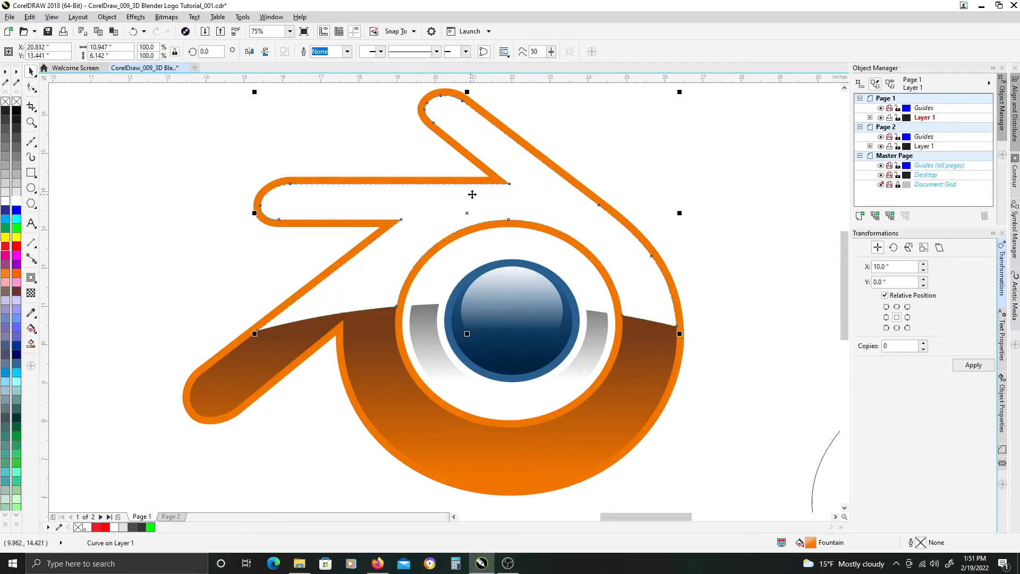
# Apply a slanted linear transparency to the white upper piece, fading it out from the upper left toward the inner circle's edge, then deselect it
pyautogui.scroll(1, 471, 195)
pyautogui.click(30, 293)
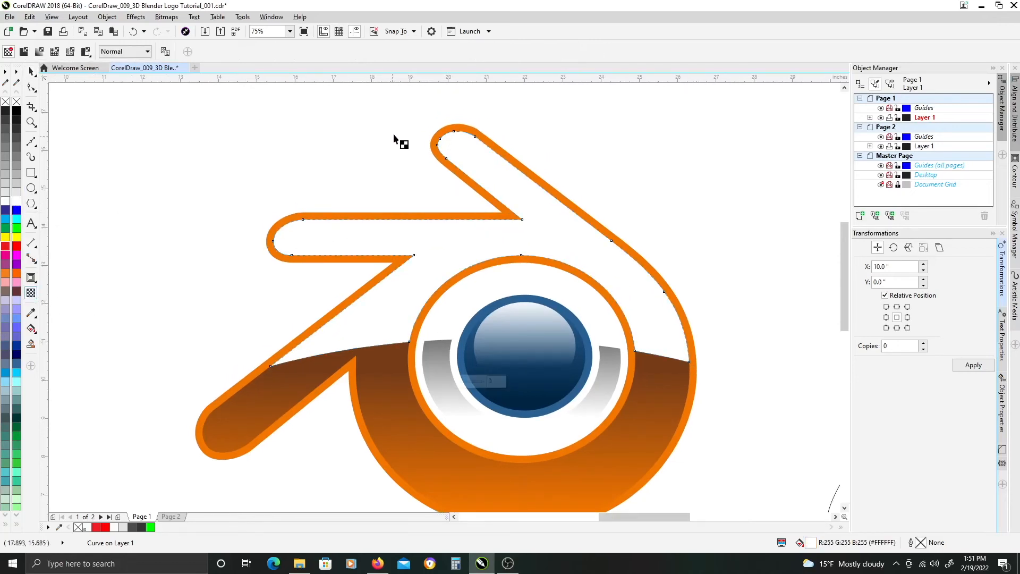
pyautogui.moveTo(383, 118); pyautogui.dragTo(435, 264)
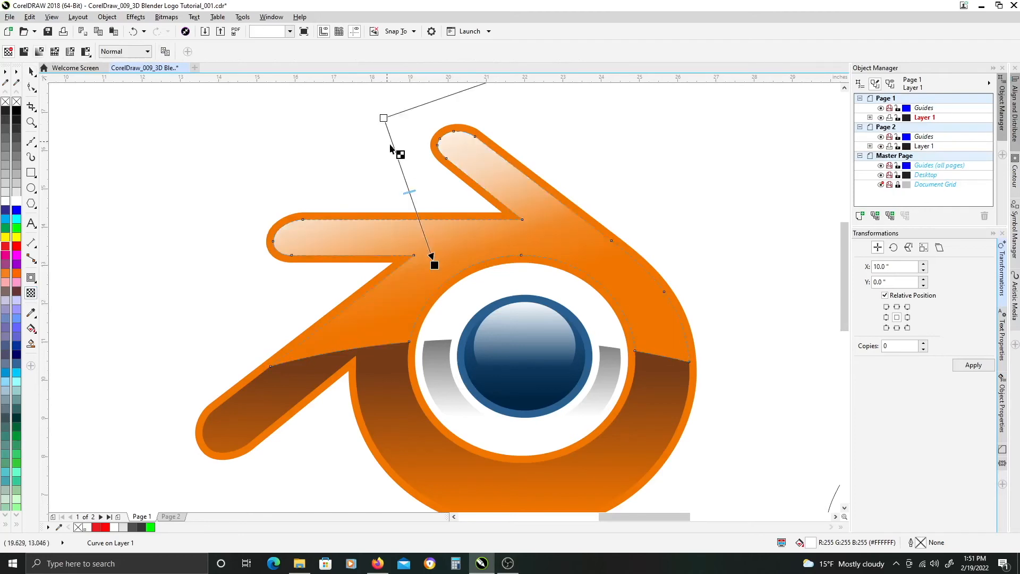
pyautogui.moveTo(394, 148); pyautogui.dragTo(402, 166)
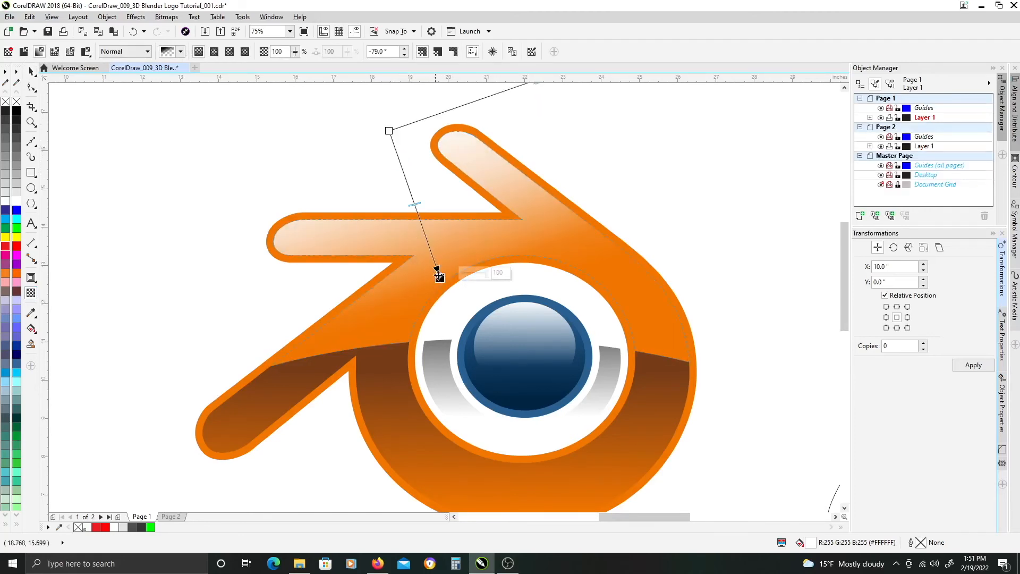
pyautogui.moveTo(439, 277); pyautogui.dragTo(435, 284)
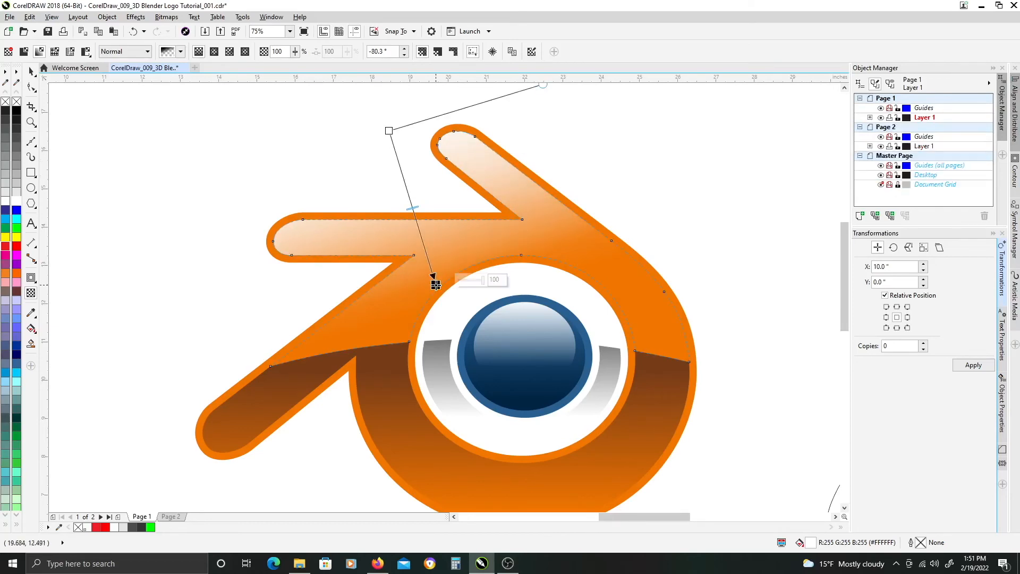
pyautogui.moveTo(389, 130); pyautogui.dragTo(394, 125)
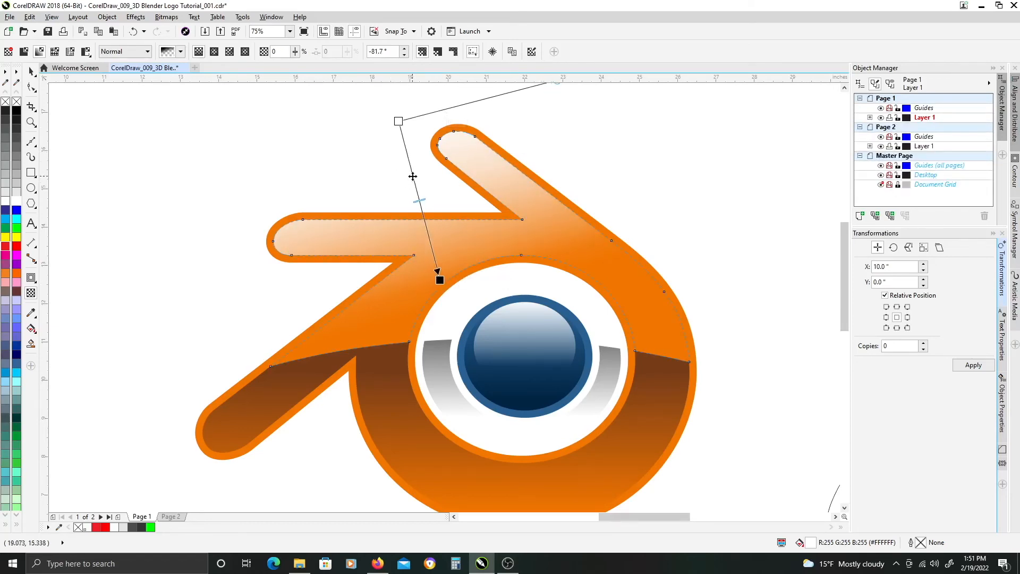
pyautogui.press('space')
pyautogui.click(617, 153)
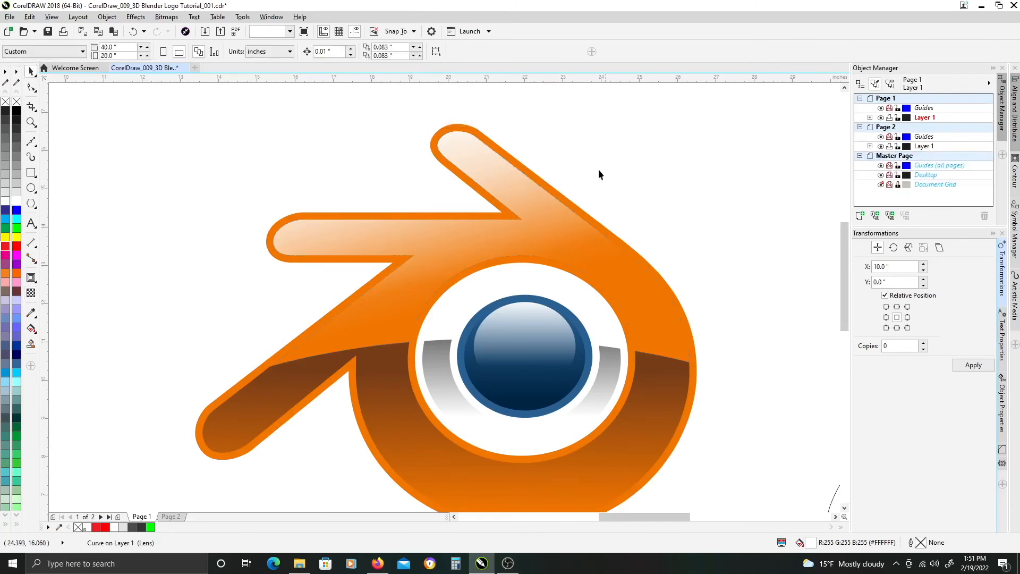
# Apply a one-step inside contour to the solid orange base shape of the logo
pyautogui.scroll(-2, 572, 205)
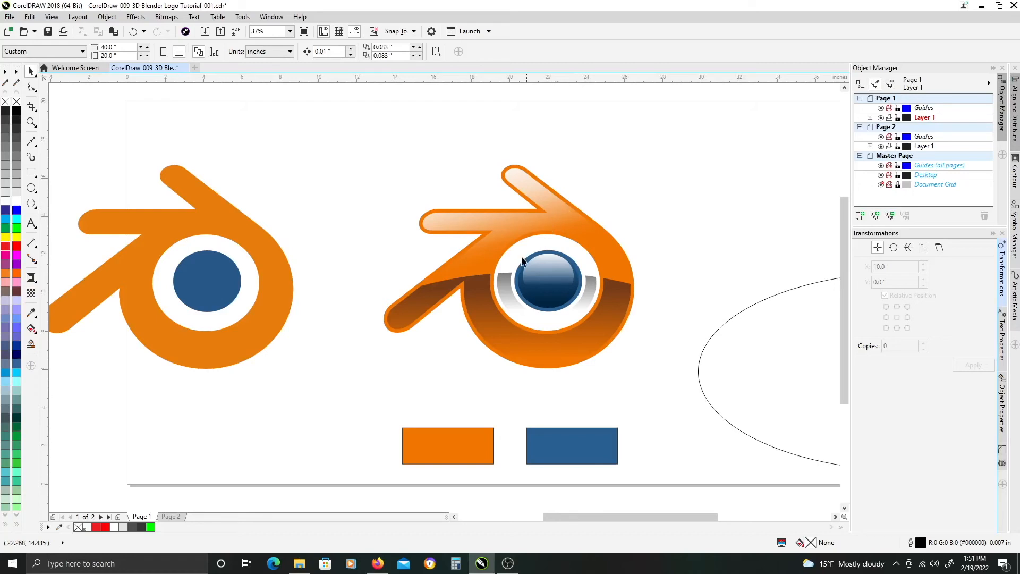
pyautogui.scroll(2, 471, 307)
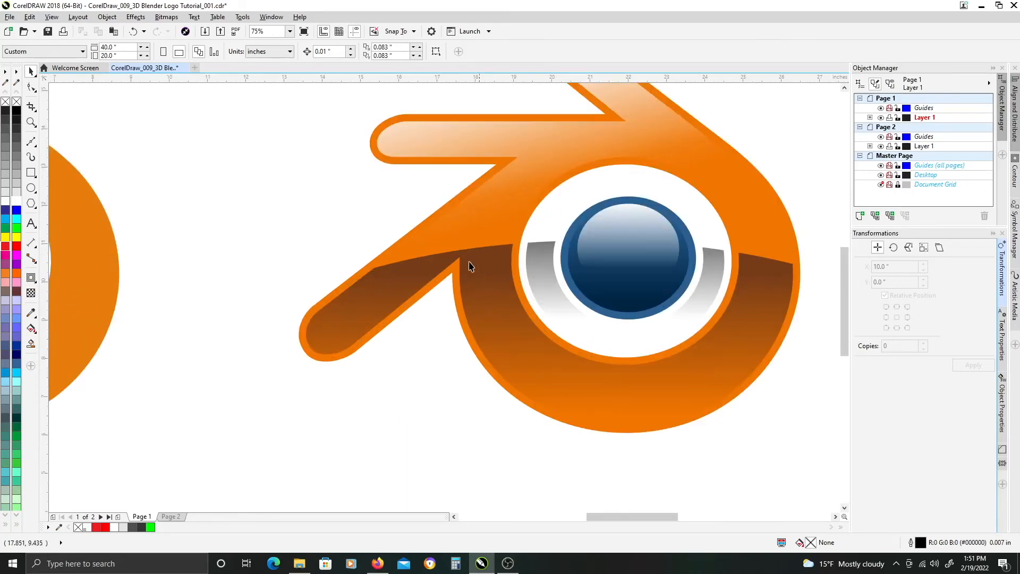
pyautogui.scroll(2, 413, 179)
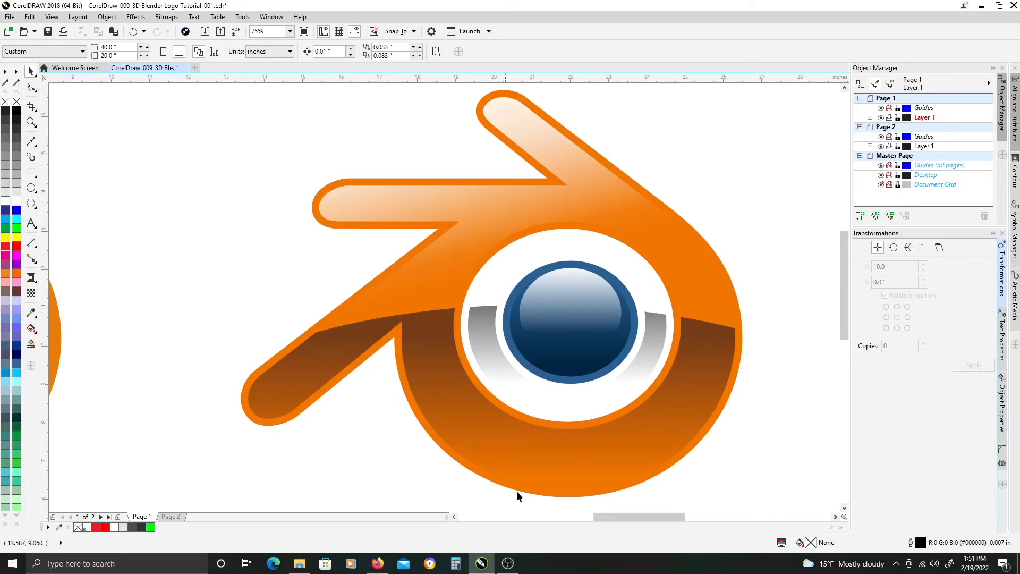
pyautogui.click(480, 121)
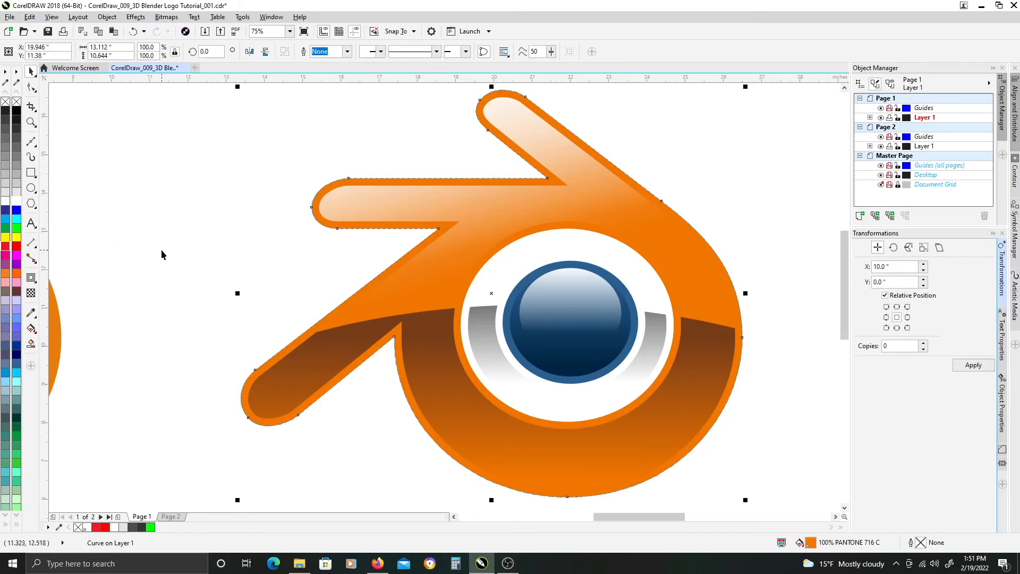
pyautogui.click(31, 278)
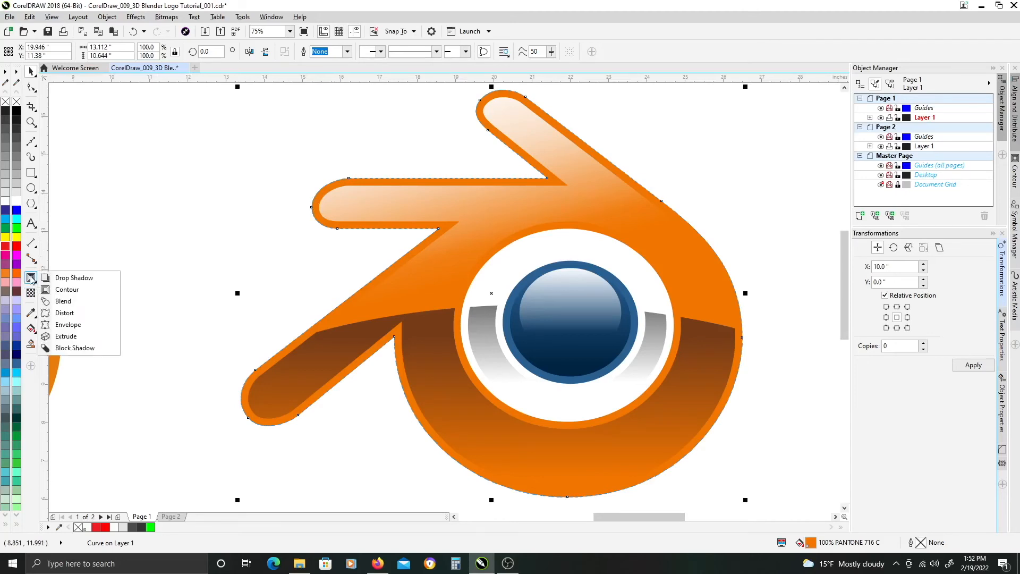
pyautogui.click(49, 290)
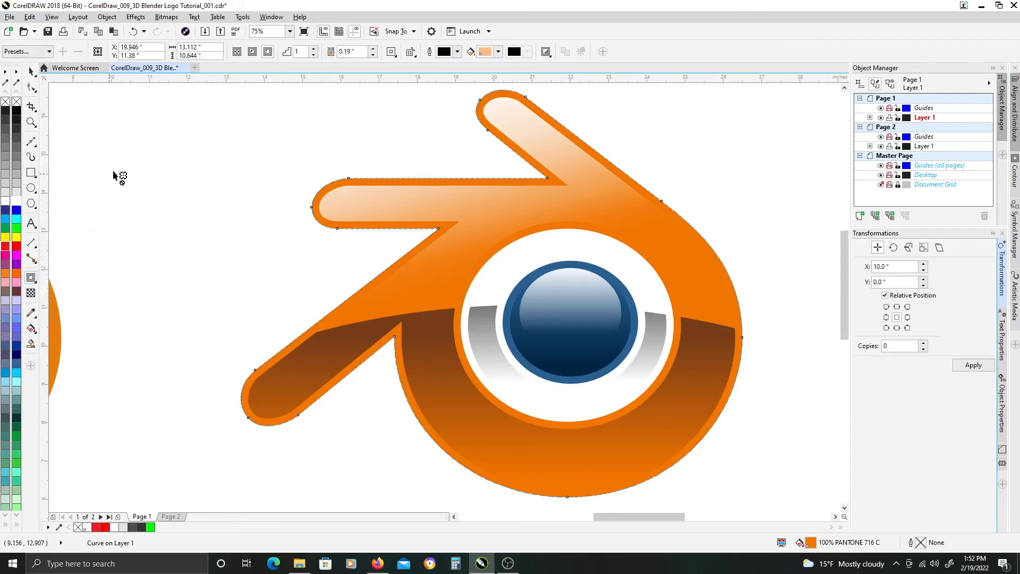
pyautogui.click(252, 56)
# Set the inside contour's offset to 0.06 inches, leaving a thin orange rim around the logo
pyautogui.click(373, 55)
pyautogui.click(374, 55)
pyautogui.click(373, 55)
pyautogui.click(373, 54)
pyautogui.click(374, 55)
pyautogui.click(373, 55)
pyautogui.click(373, 55)
pyautogui.click(373, 56)
pyautogui.scroll(2, 344, 184)
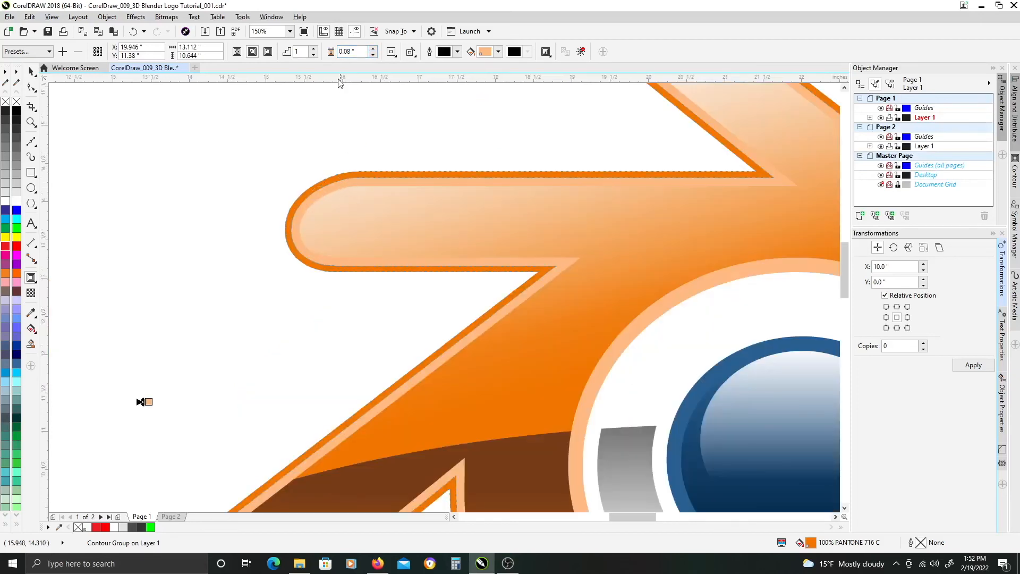
pyautogui.click(373, 55)
pyautogui.click(373, 55)
pyautogui.click(373, 55)
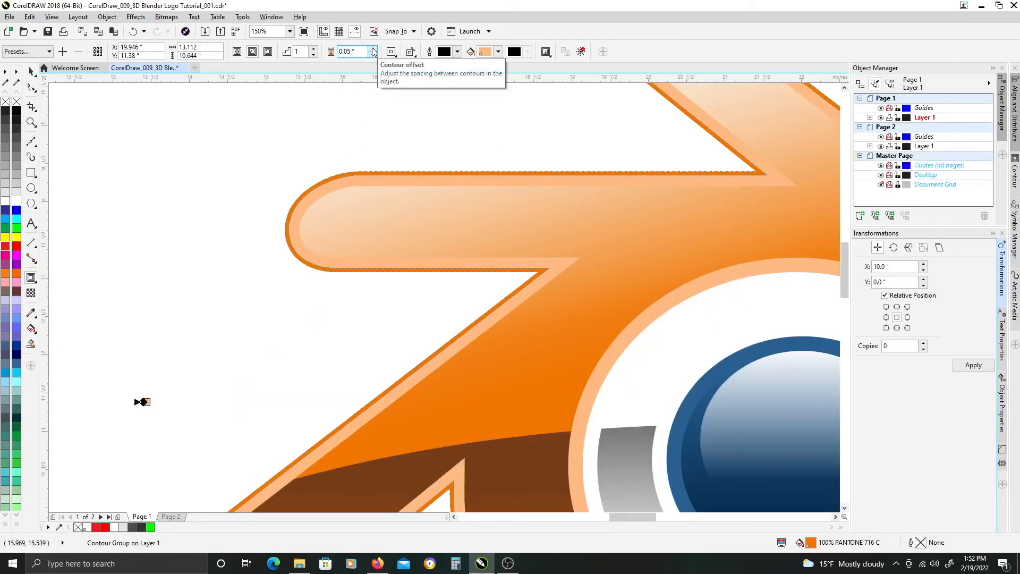
pyautogui.click(373, 49)
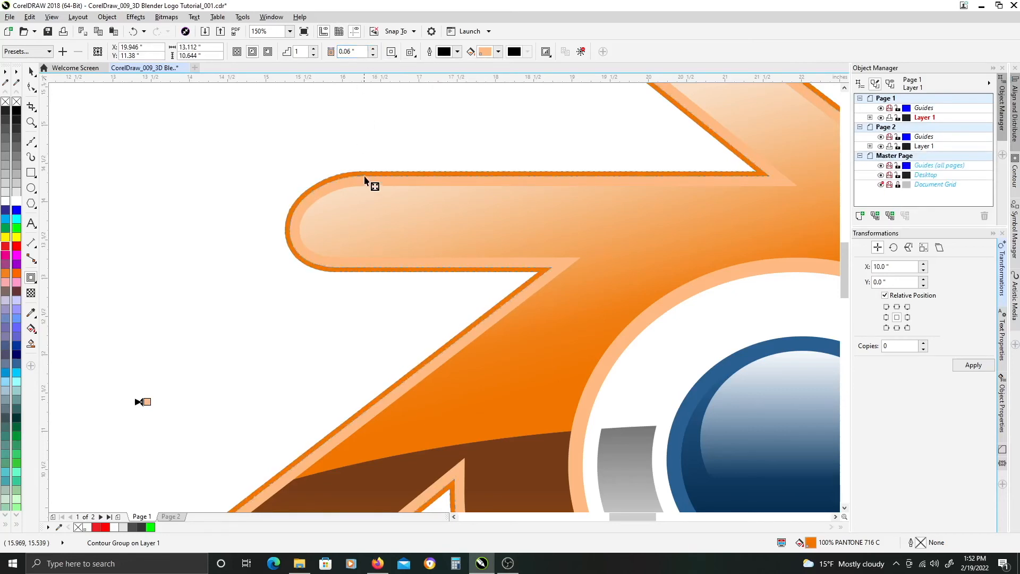
# Break the inside contour apart from the orange base shape and deselect everything
pyautogui.scroll(-3, 386, 192)
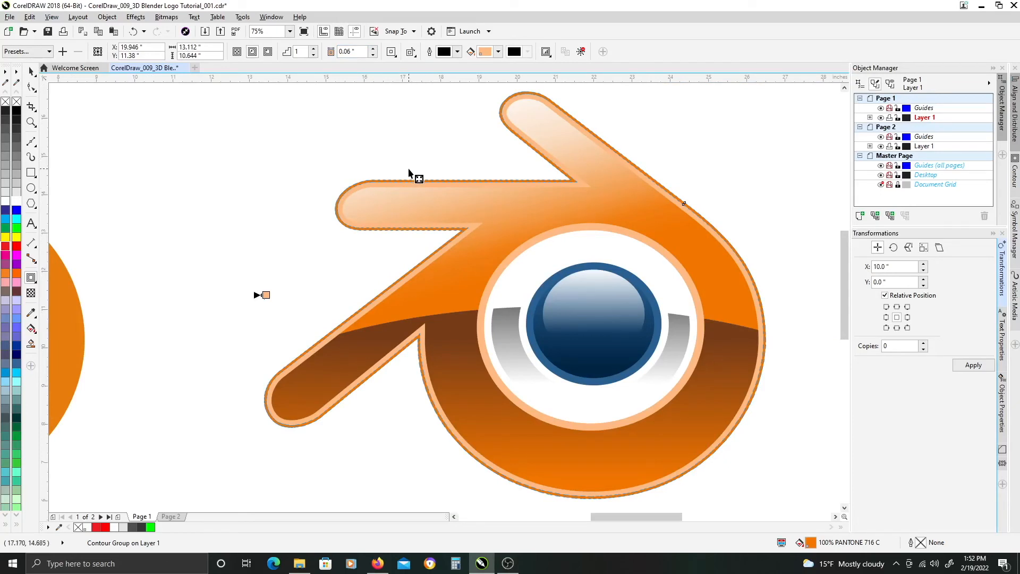
pyautogui.scroll(3, 375, 186)
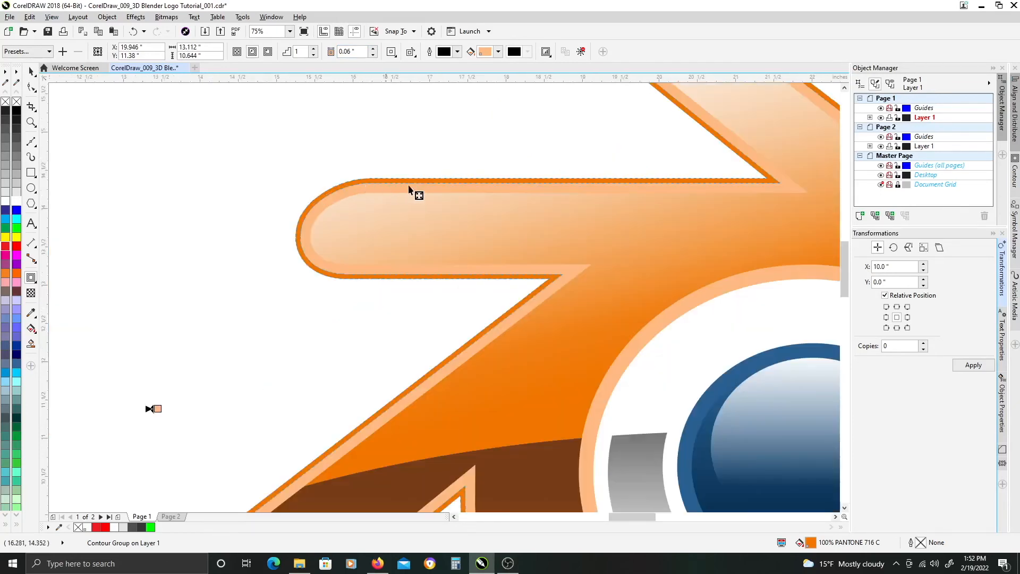
pyautogui.scroll(-3, 656, 200)
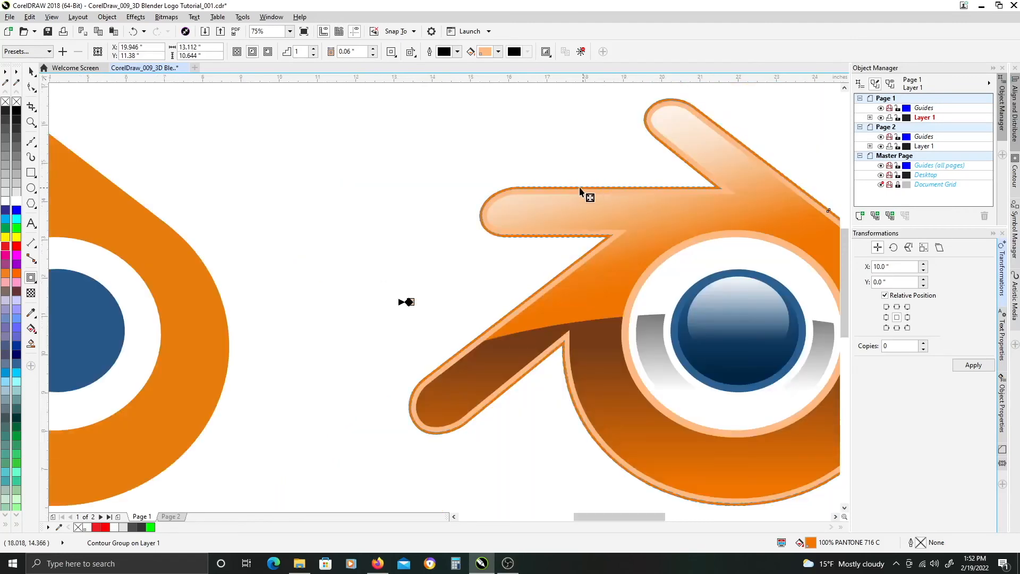
pyautogui.moveTo(643, 184); pyautogui.dragTo(518, 202)
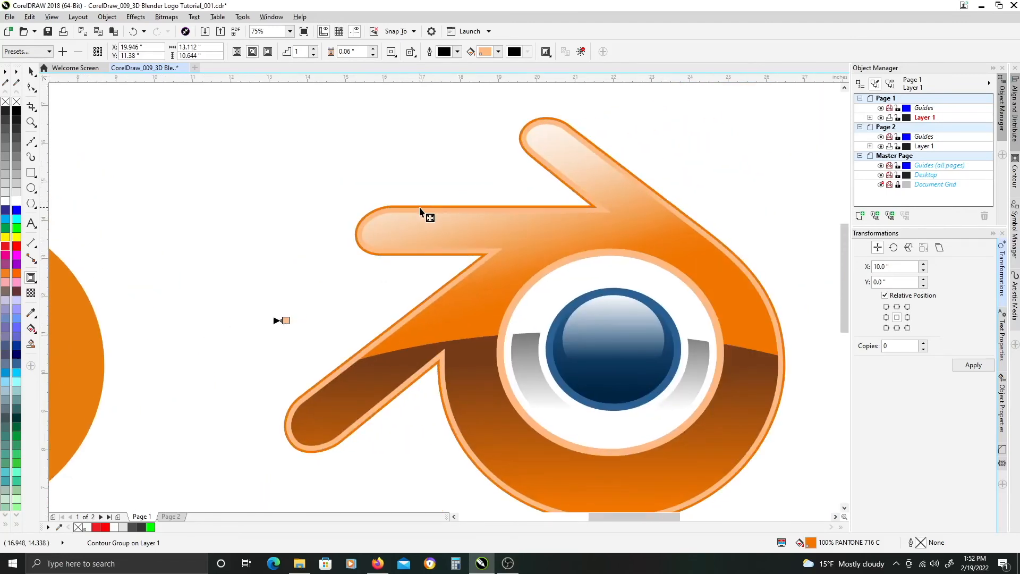
pyautogui.scroll(1, 418, 208)
pyautogui.scroll(2, 417, 211)
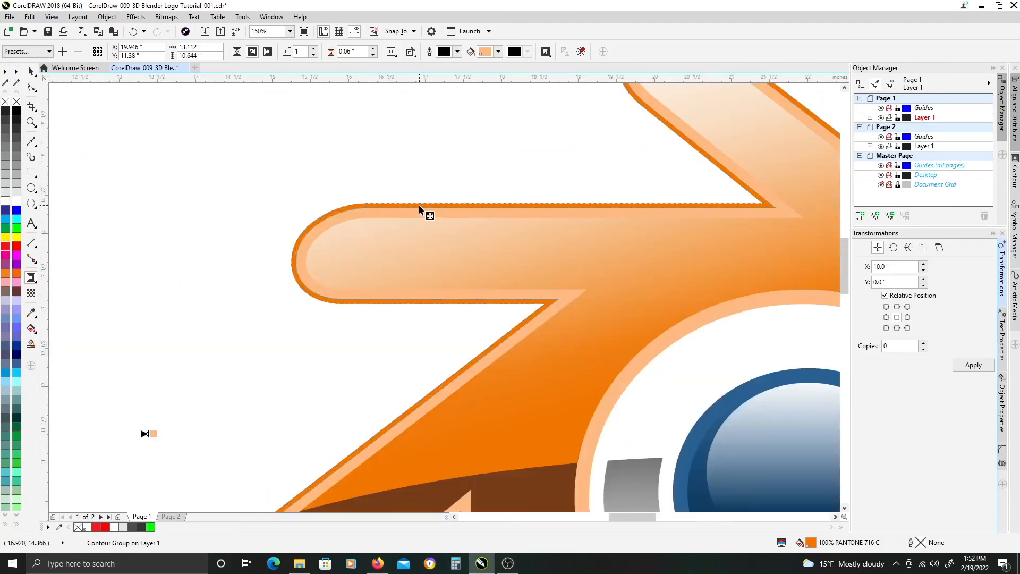
pyautogui.hotkey('ctrl', 'k')
pyautogui.press('Escape')
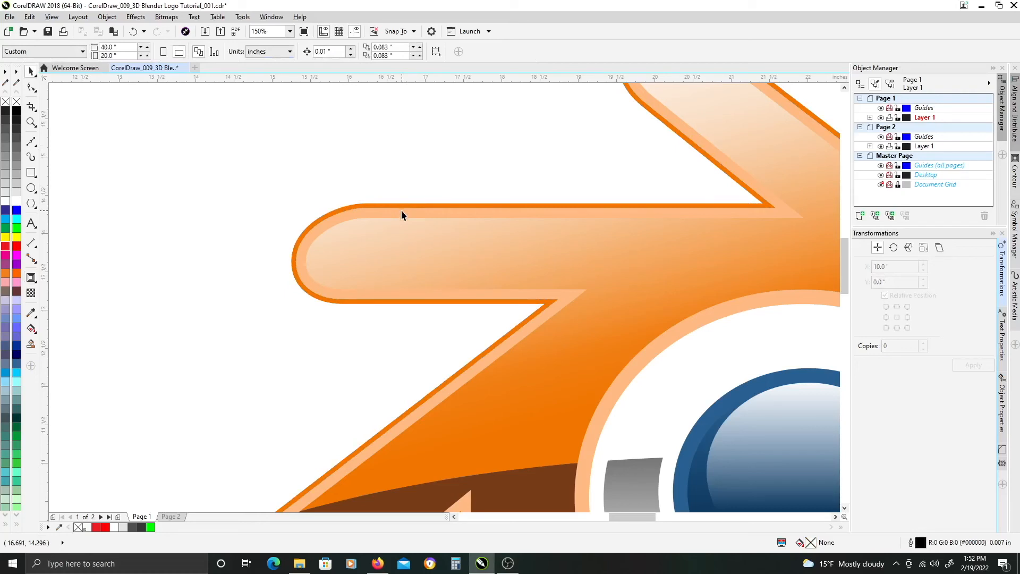
# Combine the orange base shape with its separated inside contour into a single thin rim curve, then deselect it
pyautogui.click(404, 205)
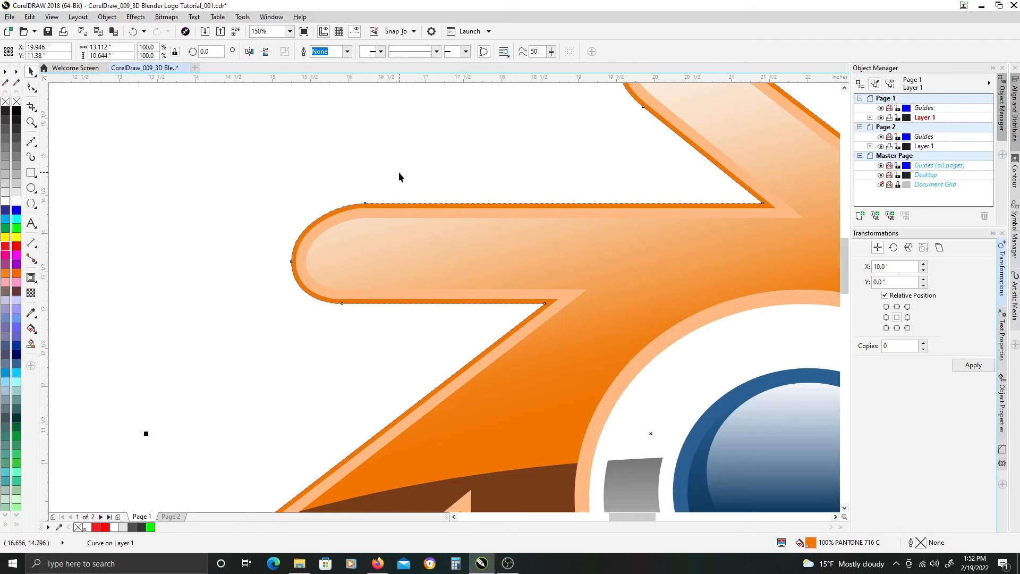
pyautogui.keyDown('shift'); pyautogui.click(379, 210); pyautogui.keyUp('shift')
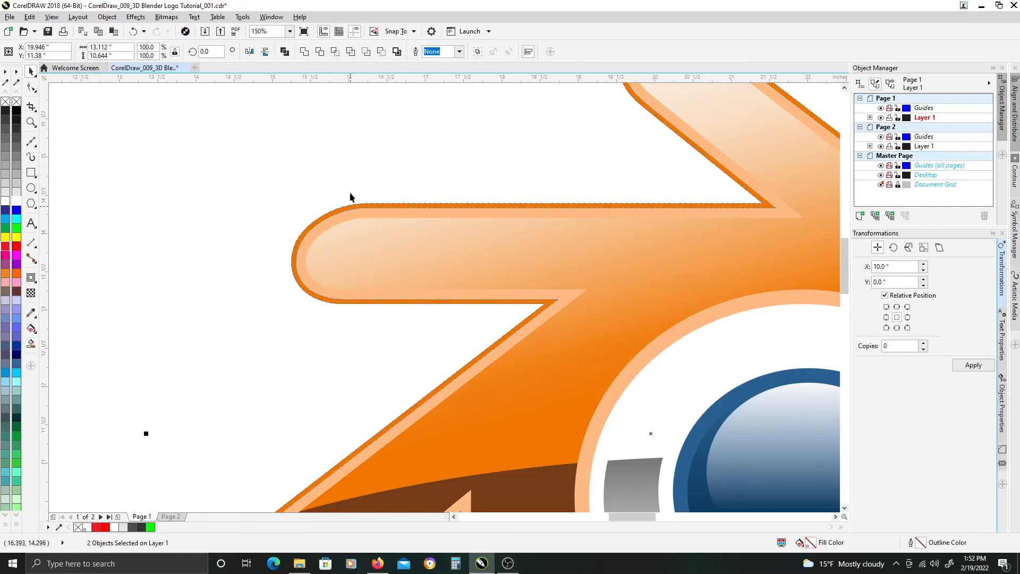
pyautogui.click(285, 51)
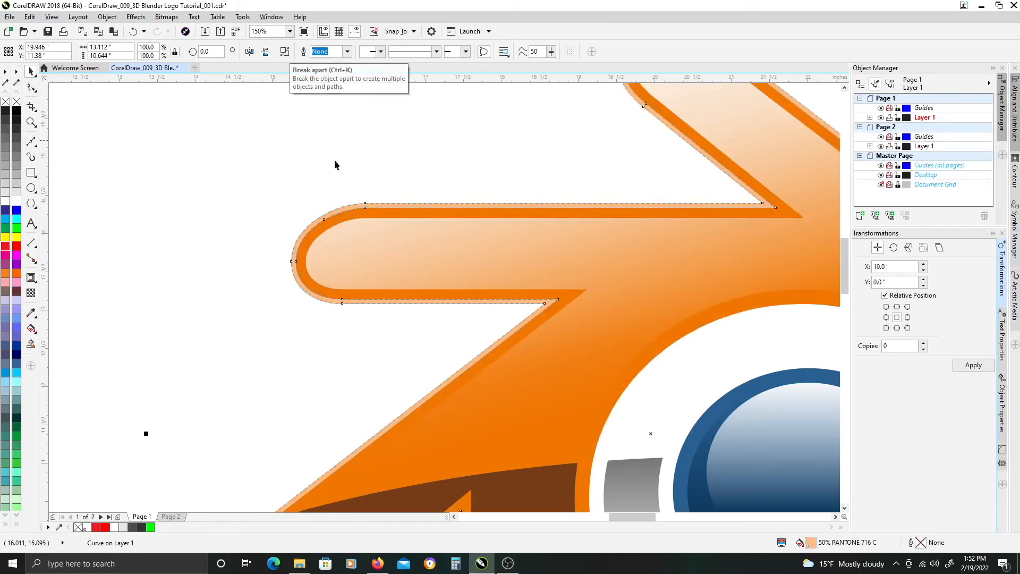
pyautogui.scroll(-2, 334, 159)
pyautogui.click(638, 165)
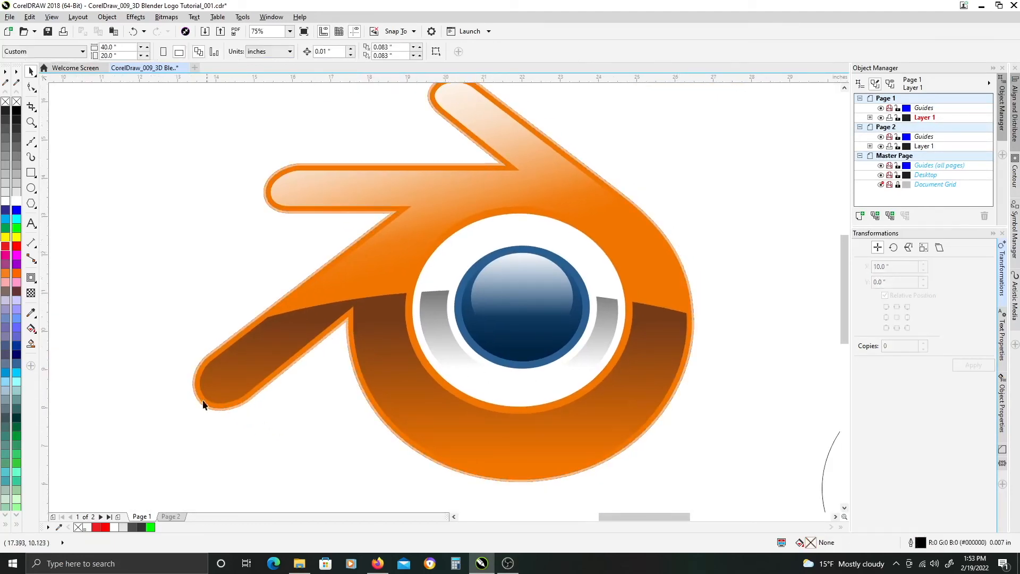
# Fill the thin outer rim curve of the logo with white
pyautogui.click(208, 358)
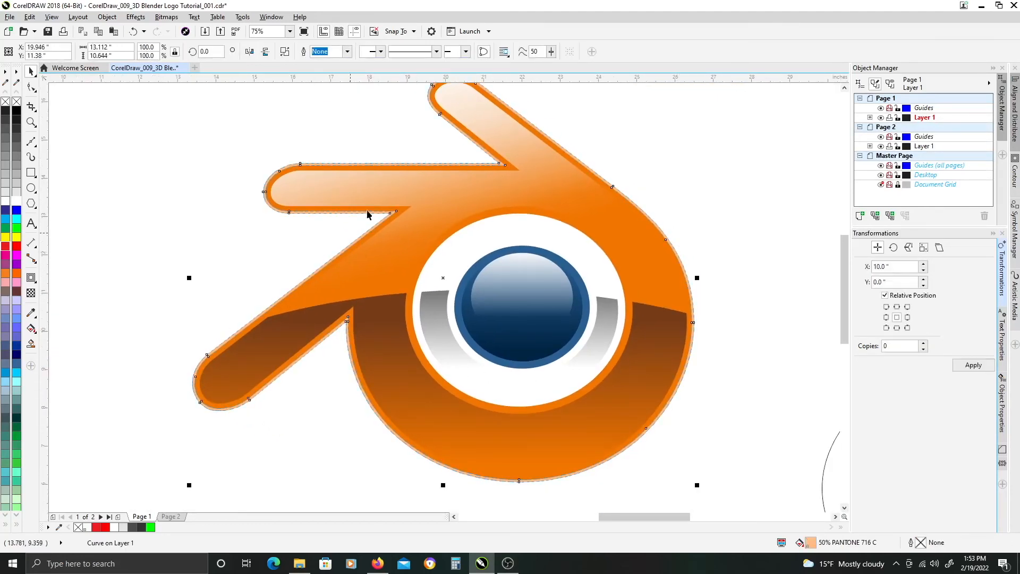
pyautogui.scroll(1, 520, 207)
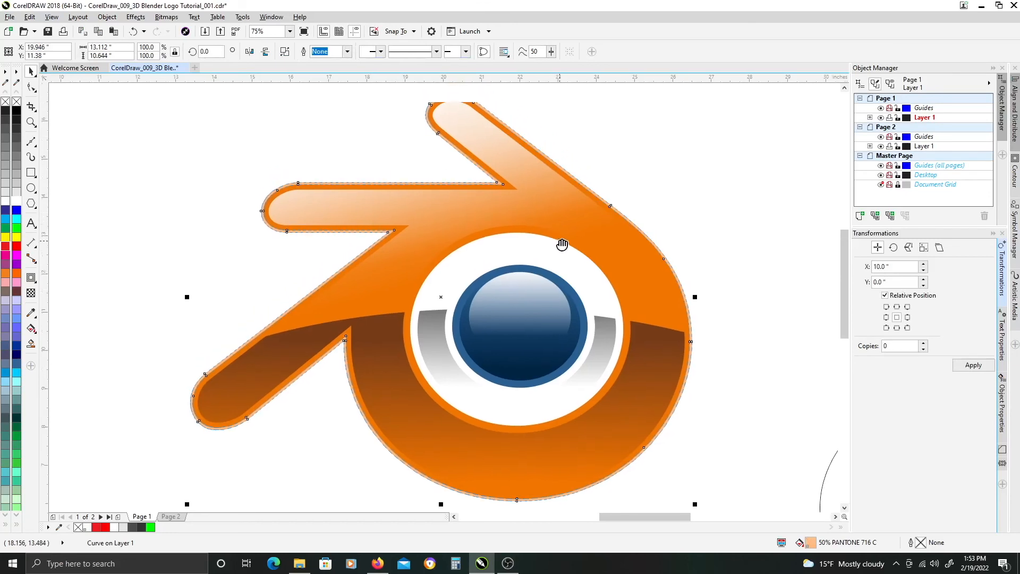
pyautogui.click(357, 146)
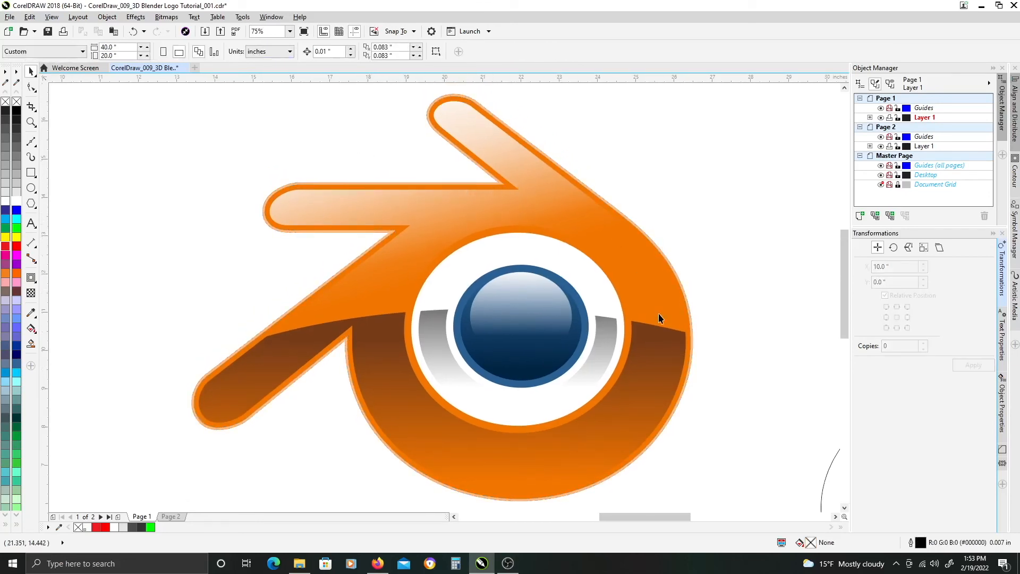
pyautogui.click(376, 184)
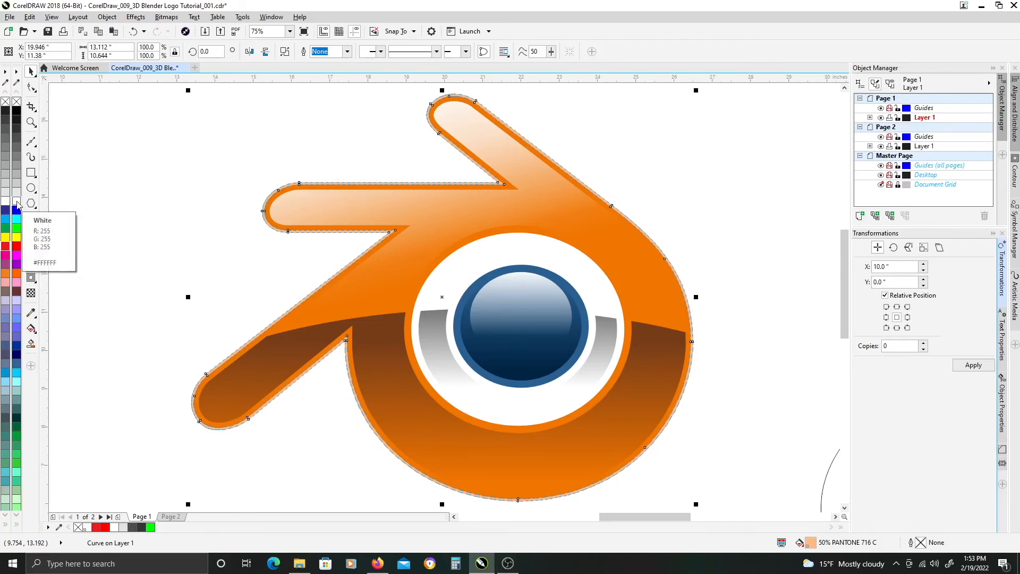
pyautogui.rightClick(18, 204)
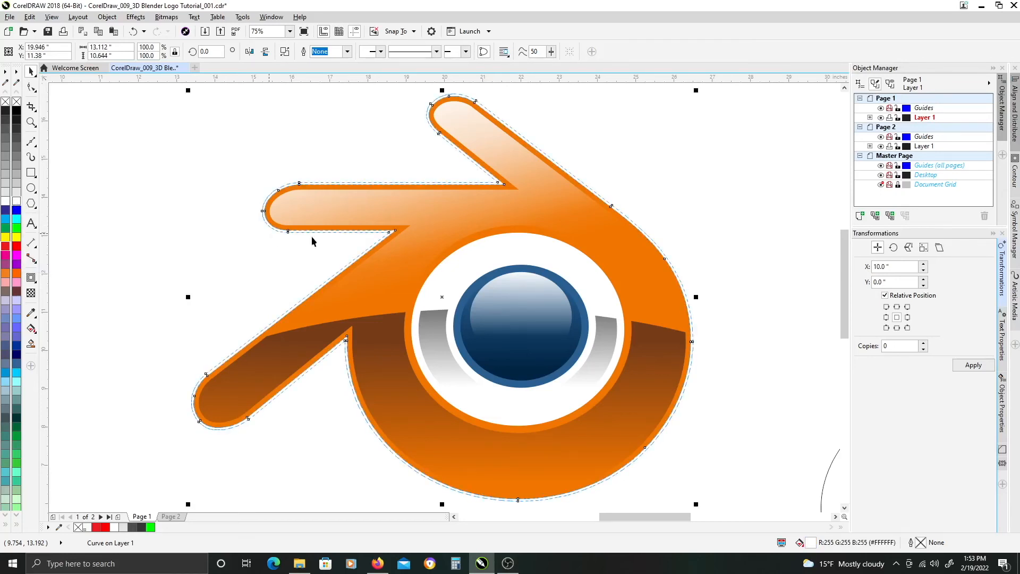
# Apply a linear transparency to the white rim, fading it out from above the upper arms toward the inner circle's left edge, and deselect it
pyautogui.scroll(-2, 381, 240)
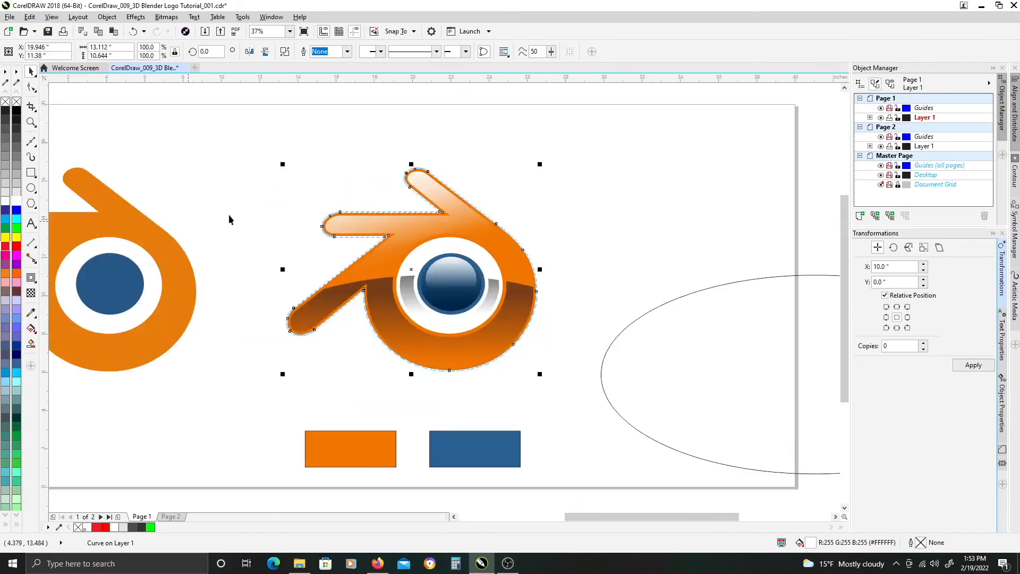
pyautogui.click(30, 293)
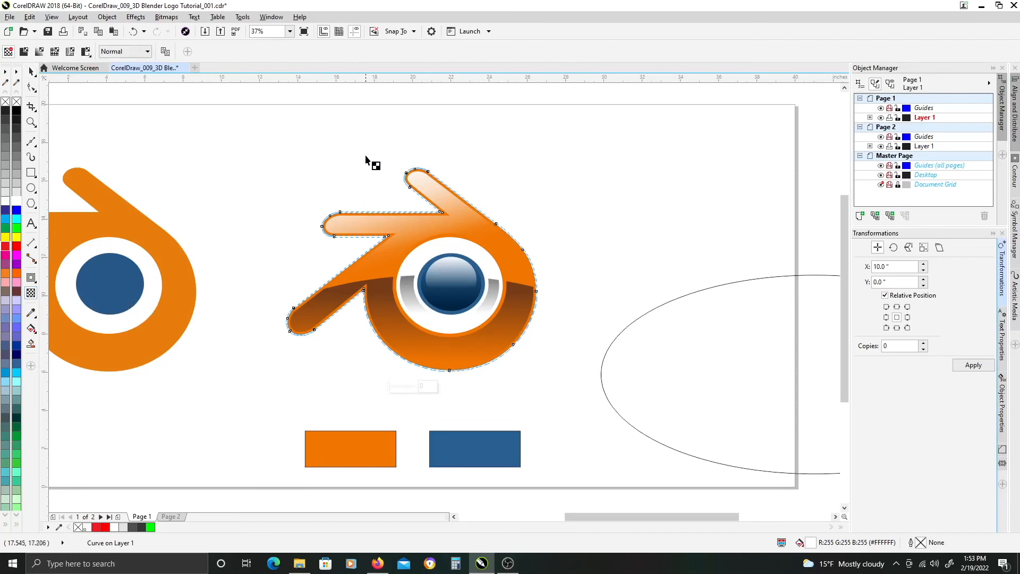
pyautogui.moveTo(373, 160); pyautogui.dragTo(387, 274)
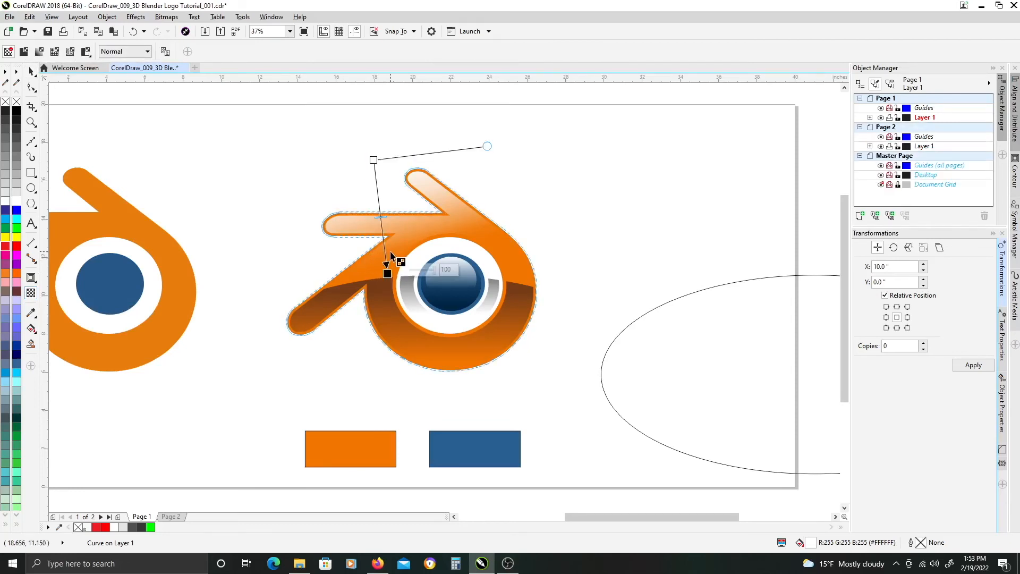
pyautogui.press('space')
pyautogui.press('Escape')
pyautogui.scroll(2, 409, 221)
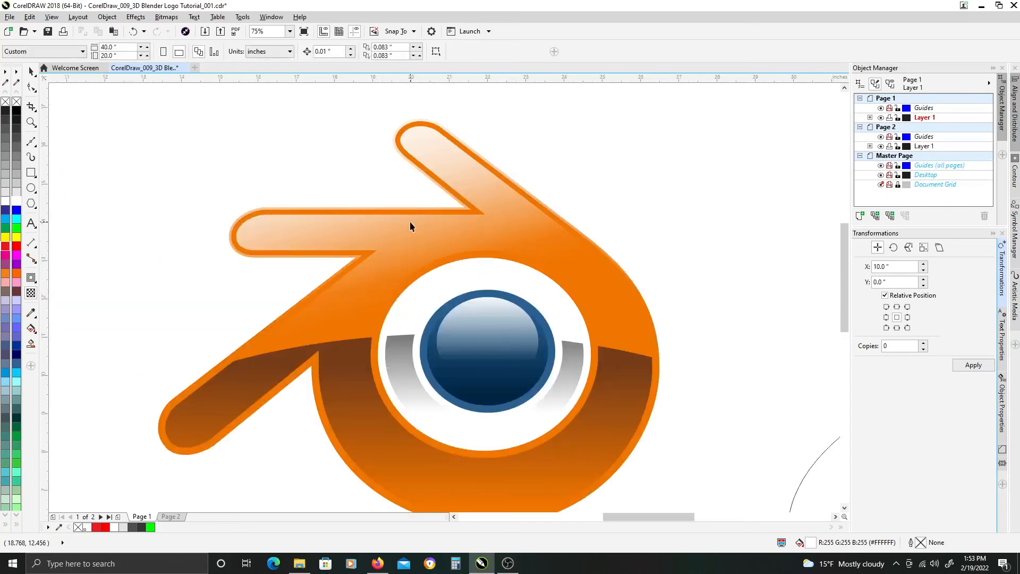
# Extend the rim's transparency downward so the fade ends lower, at the left edge of the white inner circle, and deselect it
pyautogui.click(416, 126)
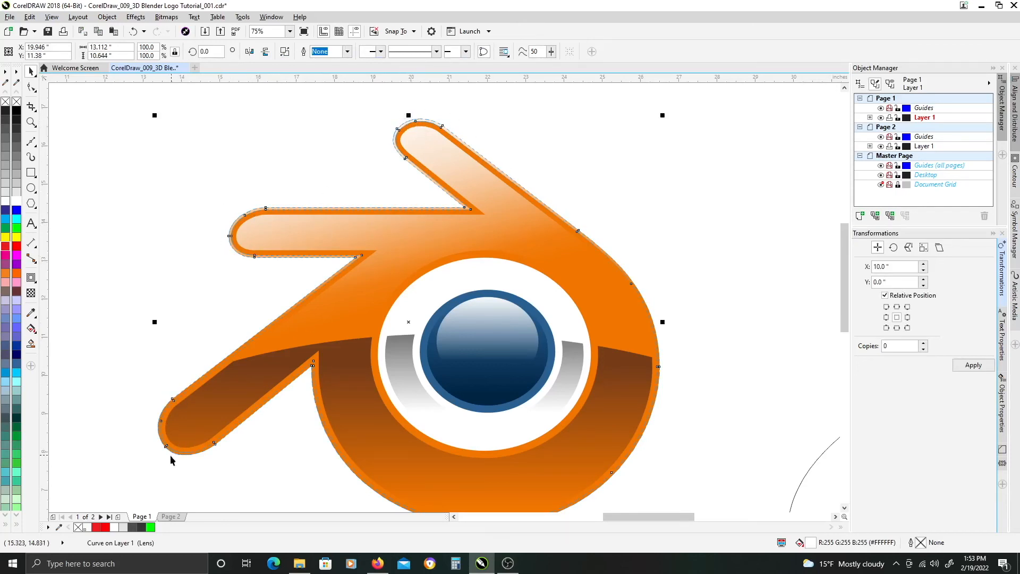
pyautogui.click(31, 296)
pyautogui.moveTo(359, 330); pyautogui.dragTo(384, 378)
pyautogui.click(532, 154)
pyautogui.moveTo(540, 248); pyautogui.dragTo(550, 239)
pyautogui.scroll(-4, 457, 195)
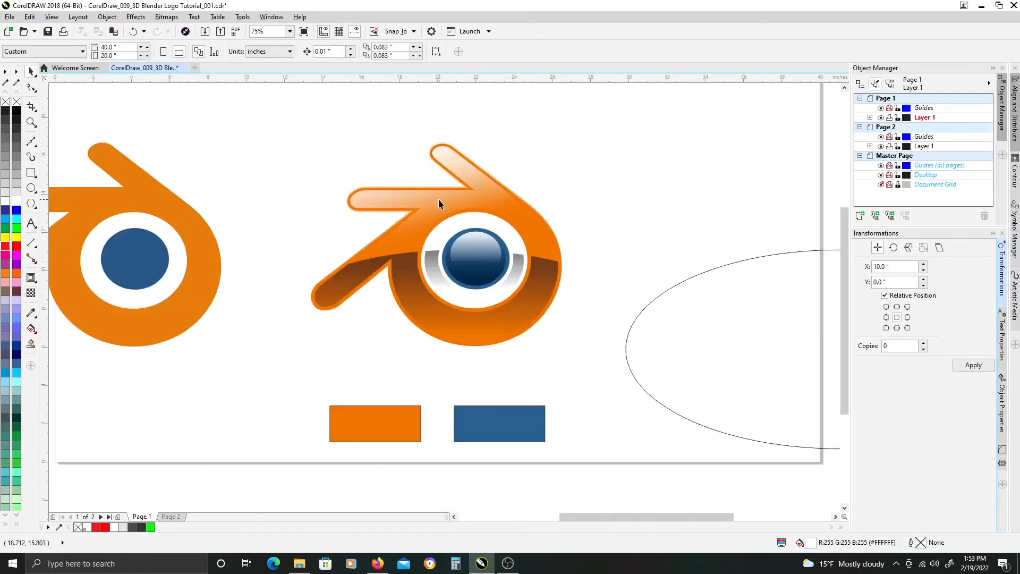
pyautogui.scroll(3, 404, 280)
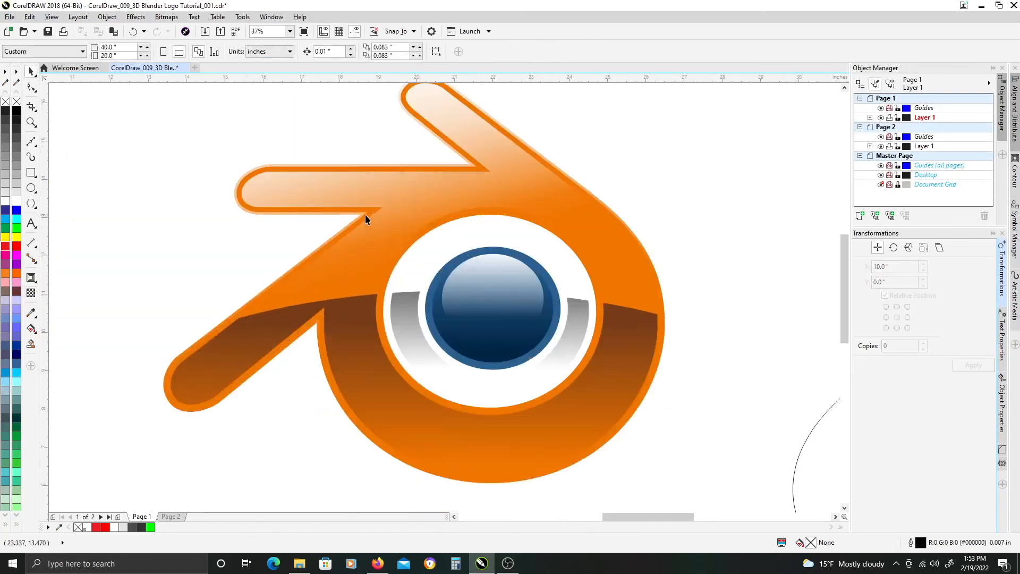
pyautogui.moveTo(575, 345); pyautogui.dragTo(560, 336)
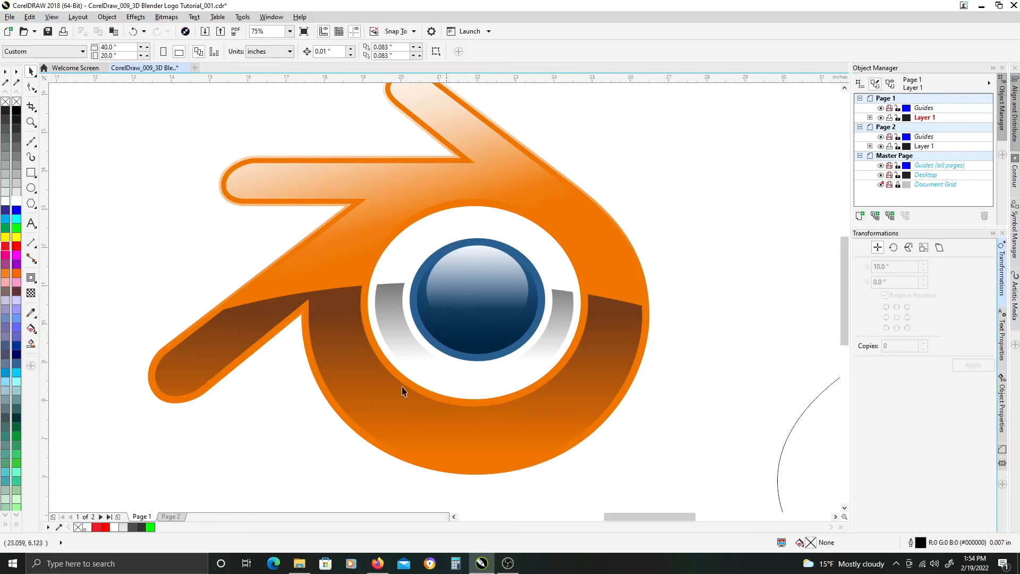
# Apply a 90° linear transparency to a copy of the white rim, fading it out upward from below the logo's bottom edge, and deselect it
pyautogui.click(321, 227)
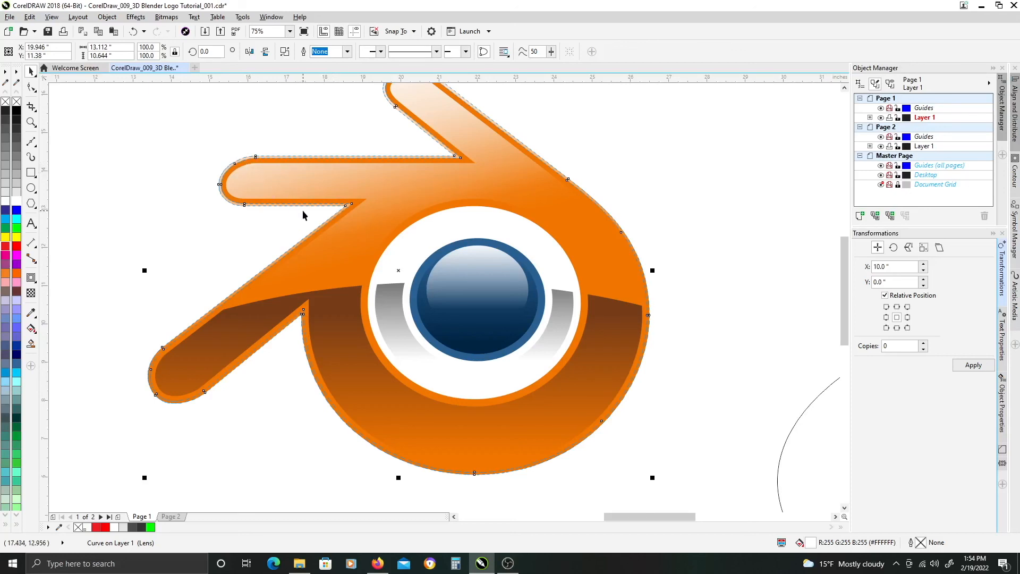
pyautogui.click(31, 292)
pyautogui.moveTo(329, 86); pyautogui.dragTo(373, 327)
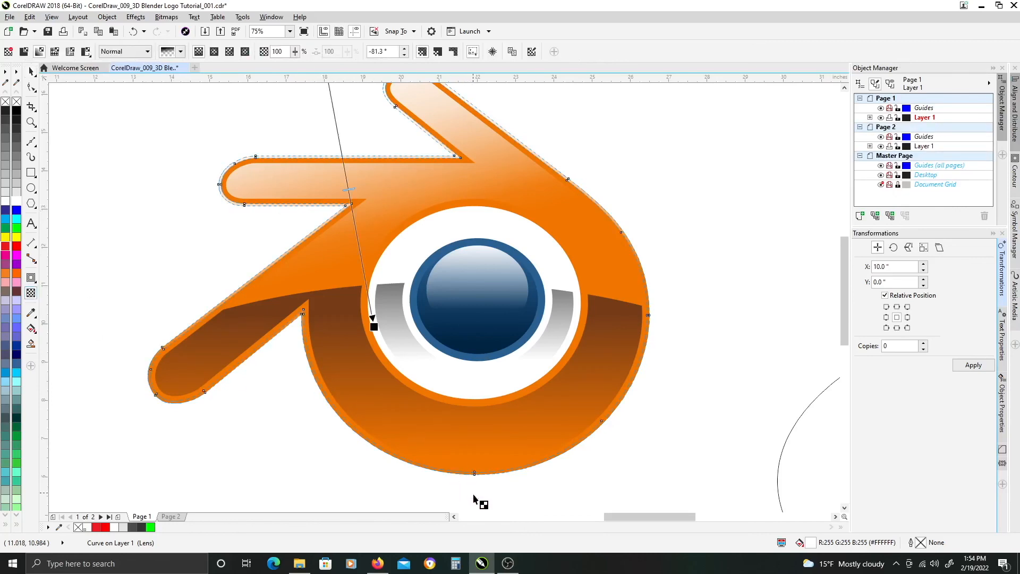
pyautogui.moveTo(481, 498); pyautogui.dragTo(481, 412)
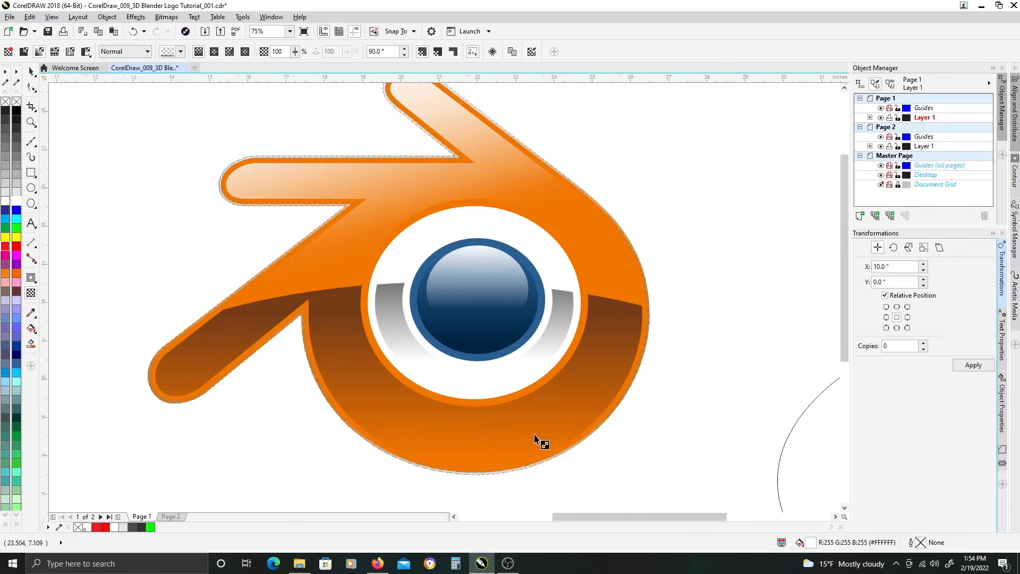
pyautogui.scroll(-2, 539, 441)
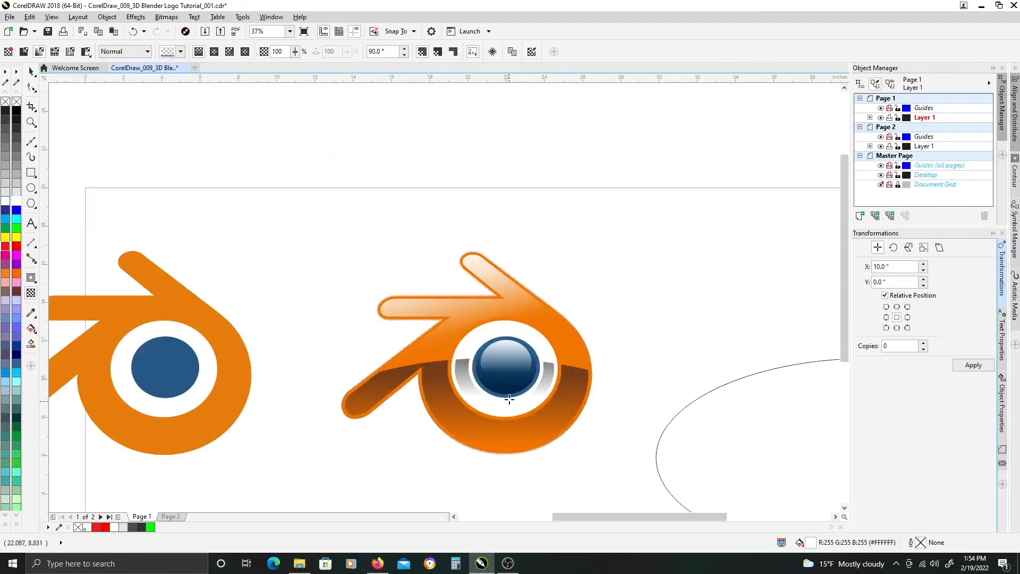
pyautogui.press('space')
pyautogui.click(595, 391)
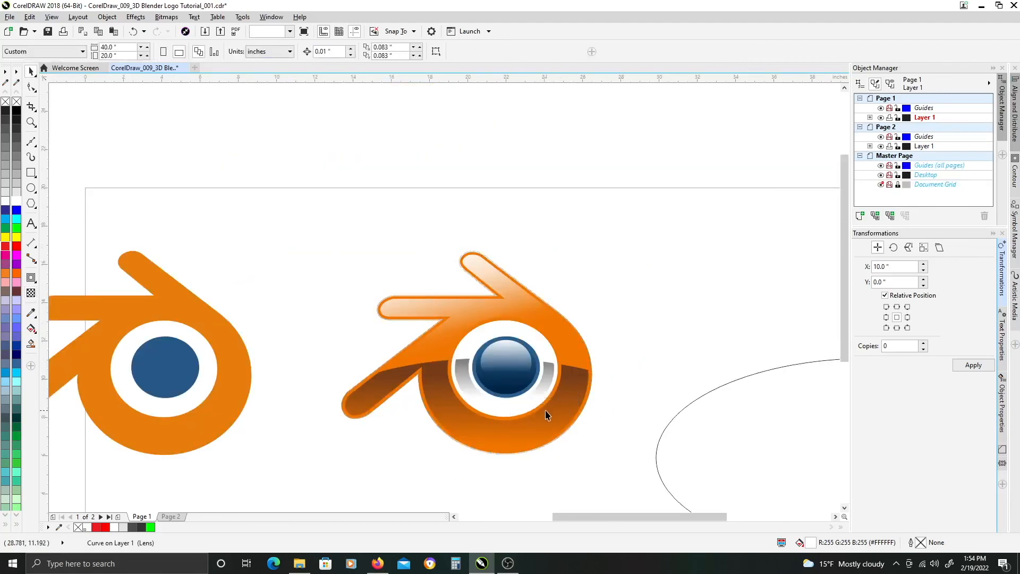
pyautogui.moveTo(600, 351); pyautogui.dragTo(628, 298)
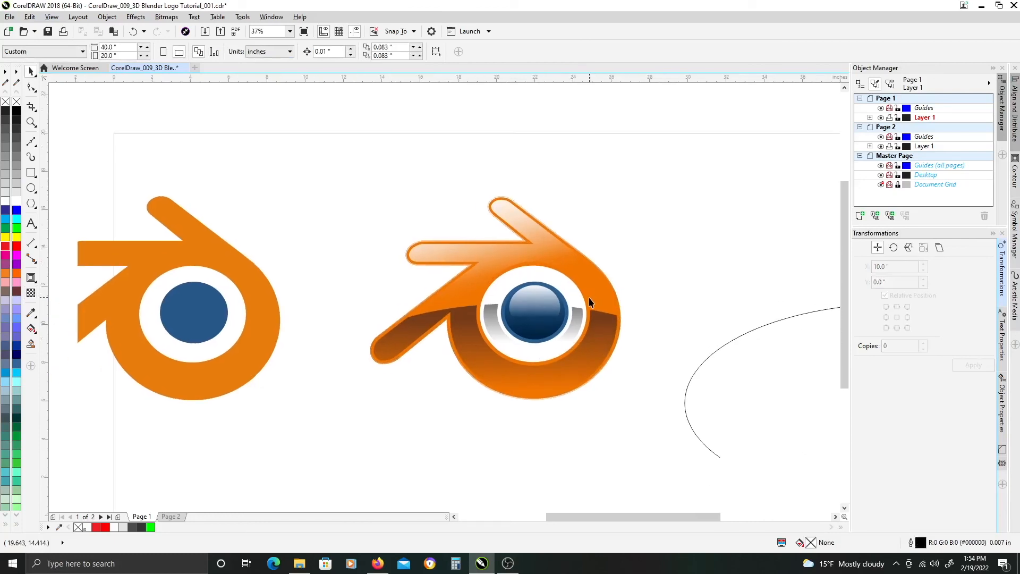
# Draw a rectangle about 20.9 by 16.3 inches around the glossy logo, fill it with 70% Black and send it to the back
pyautogui.click(31, 172)
pyautogui.moveTo(302, 143); pyautogui.dragTo(703, 454)
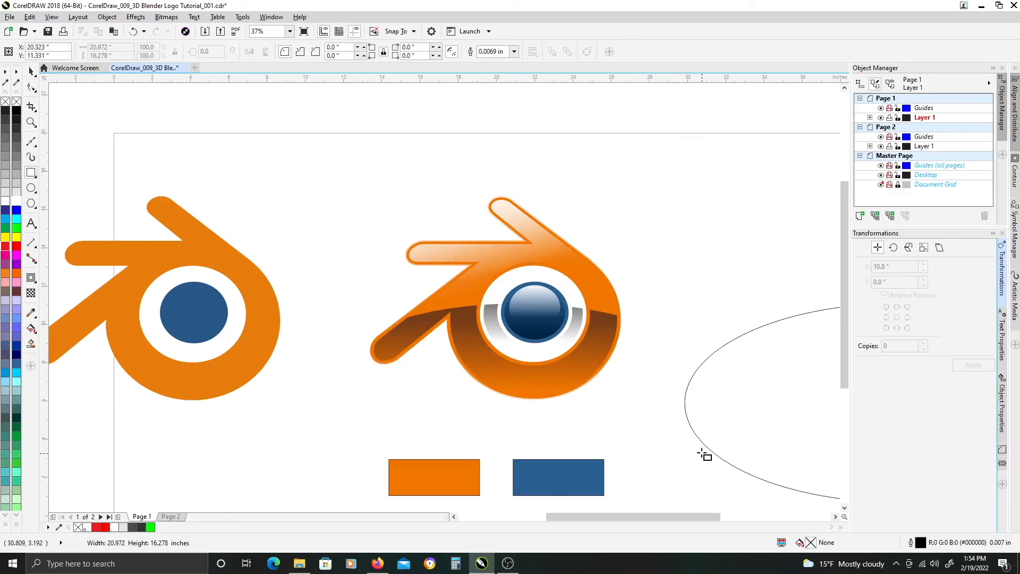
pyautogui.click(16, 139)
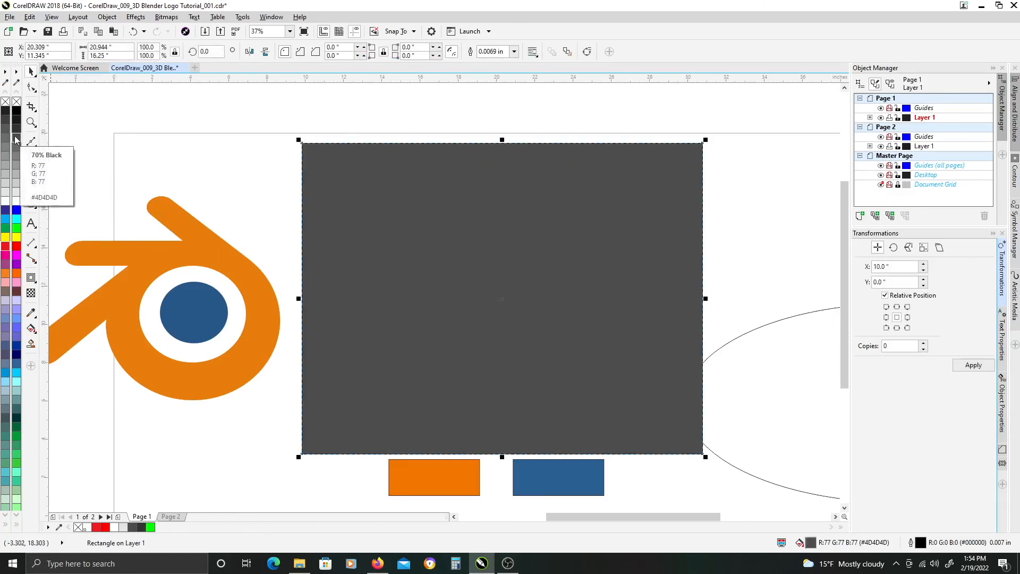
pyautogui.hotkey('shift', 'pagedown')
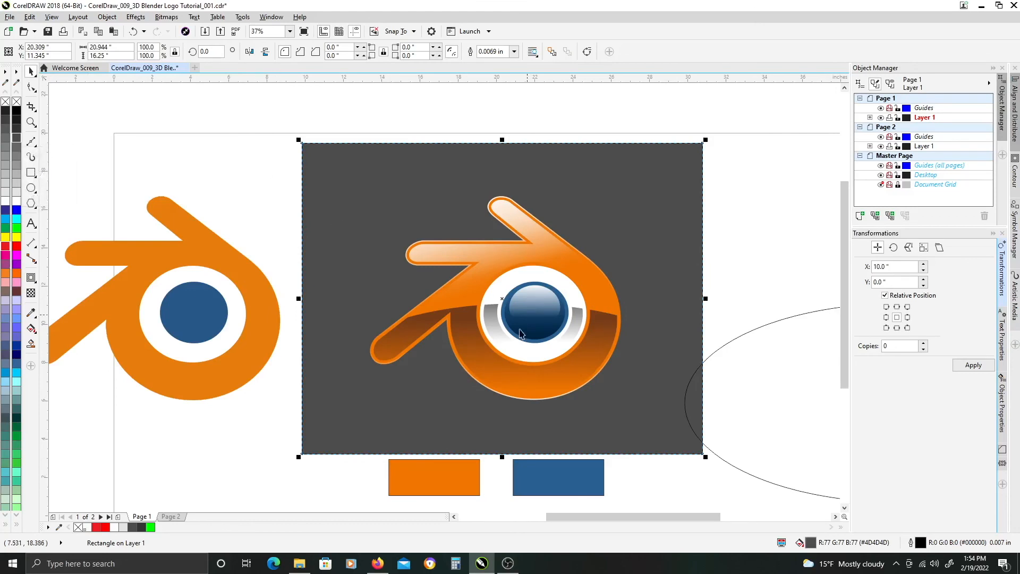
# Shift the start of the upper rim's transparency down and to the left, angling the fade at about -70°
pyautogui.scroll(1, 524, 342)
pyautogui.scroll(-1, 620, 217)
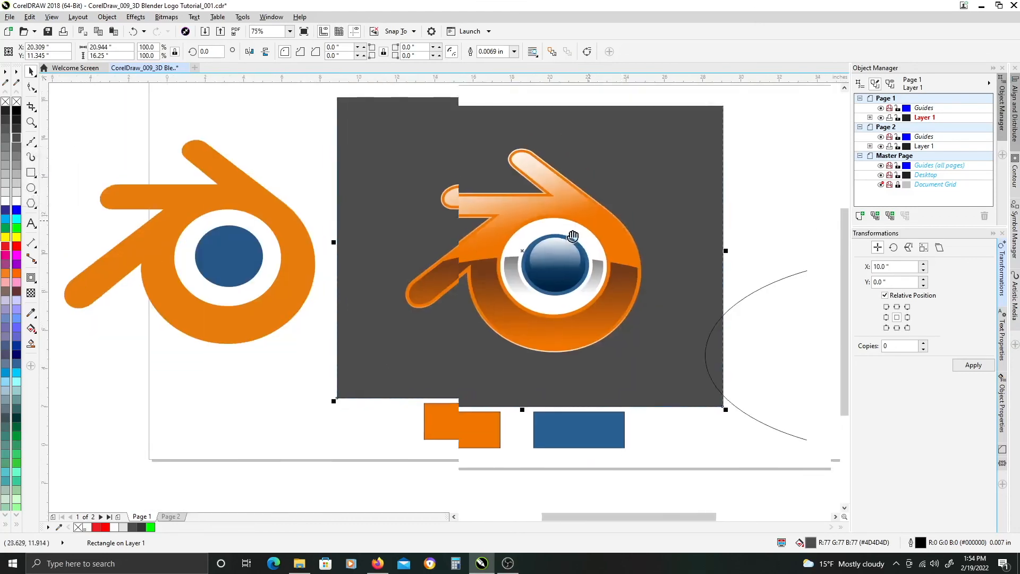
pyautogui.press('z')
pyautogui.moveTo(333, 117); pyautogui.dragTo(671, 386)
pyautogui.press('space')
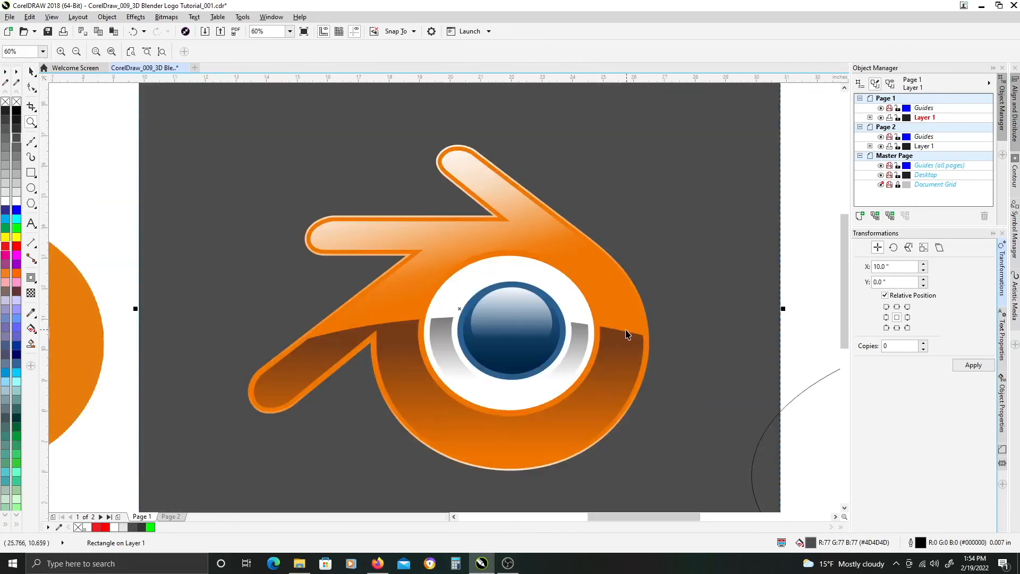
pyautogui.moveTo(626, 333); pyautogui.dragTo(628, 306)
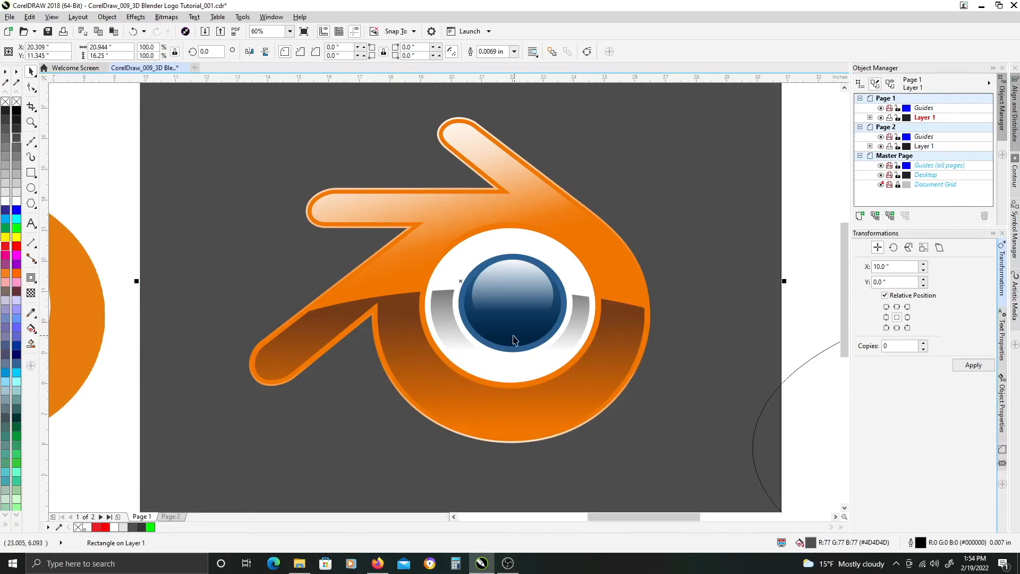
pyautogui.click(443, 124)
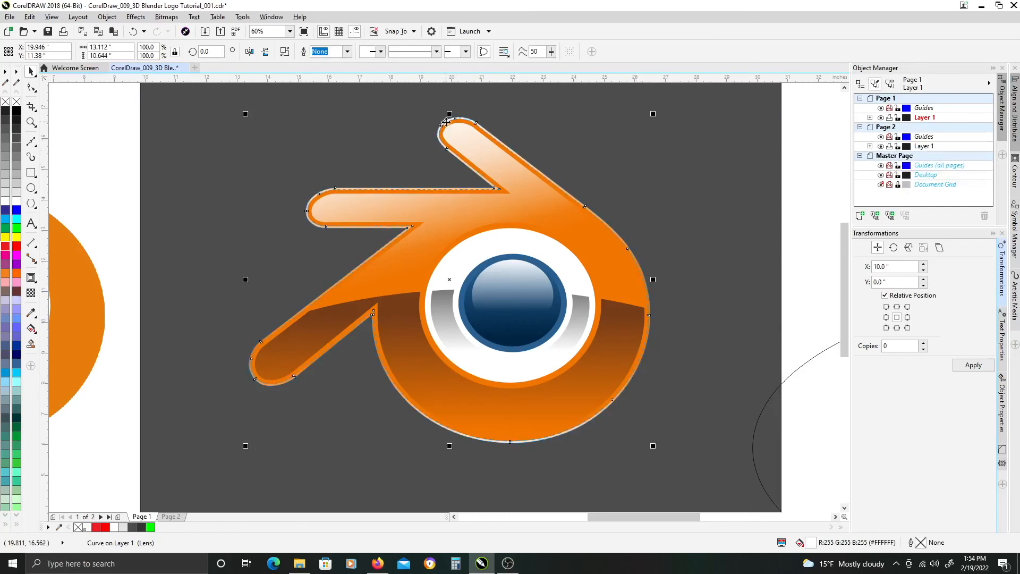
pyautogui.click(31, 294)
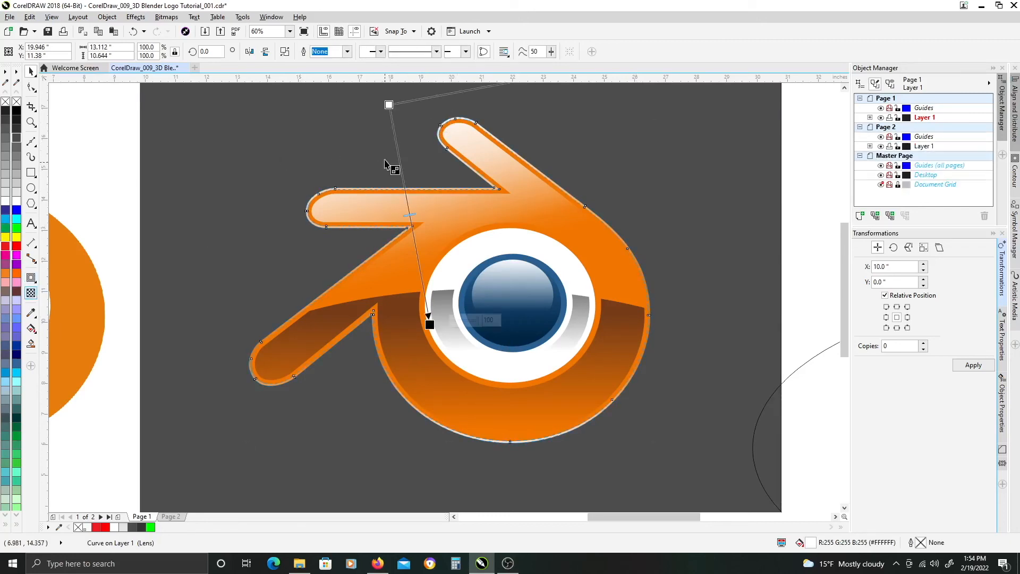
pyautogui.moveTo(389, 106); pyautogui.dragTo(348, 137)
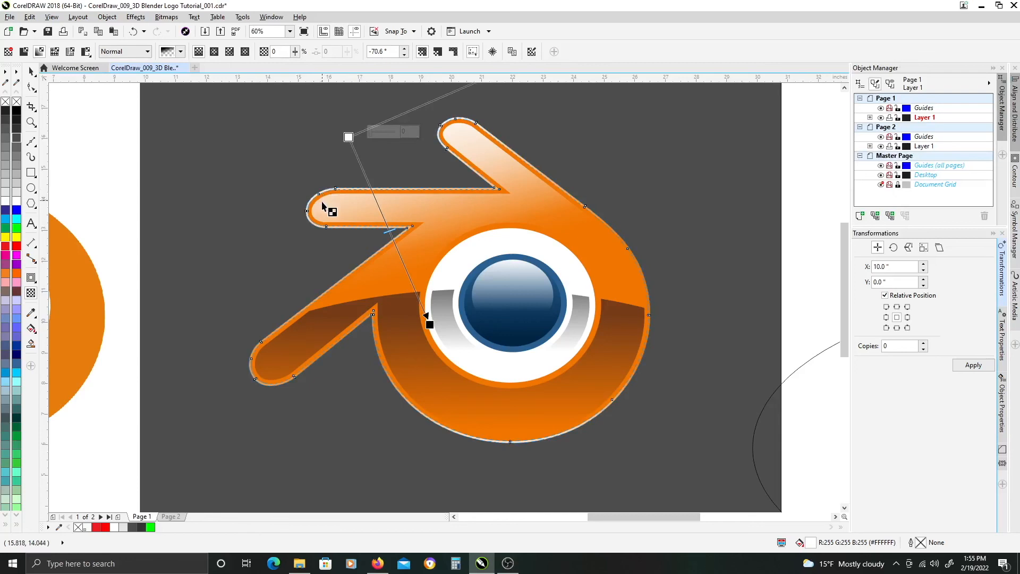
pyautogui.click(355, 136)
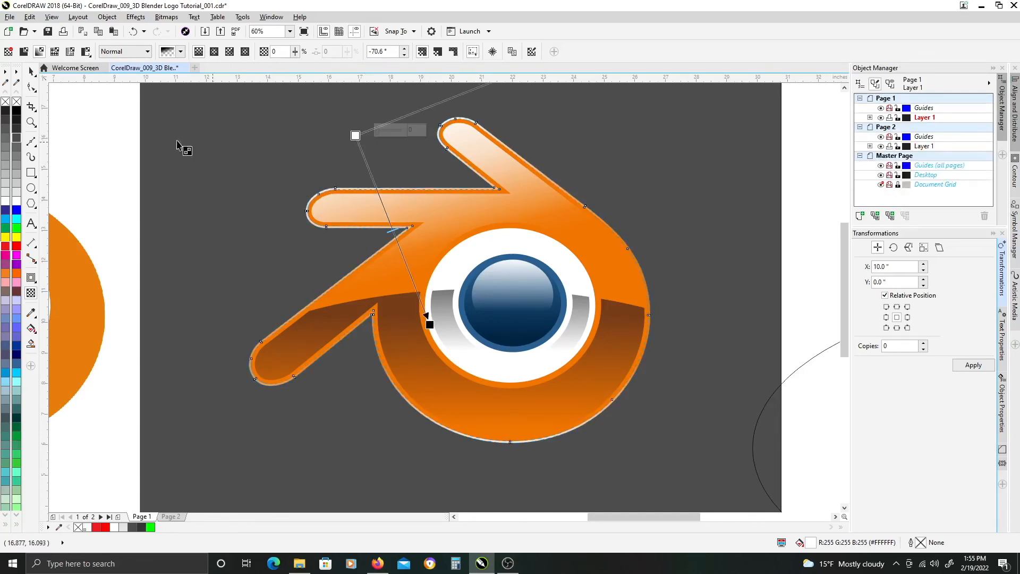
pyautogui.click(31, 72)
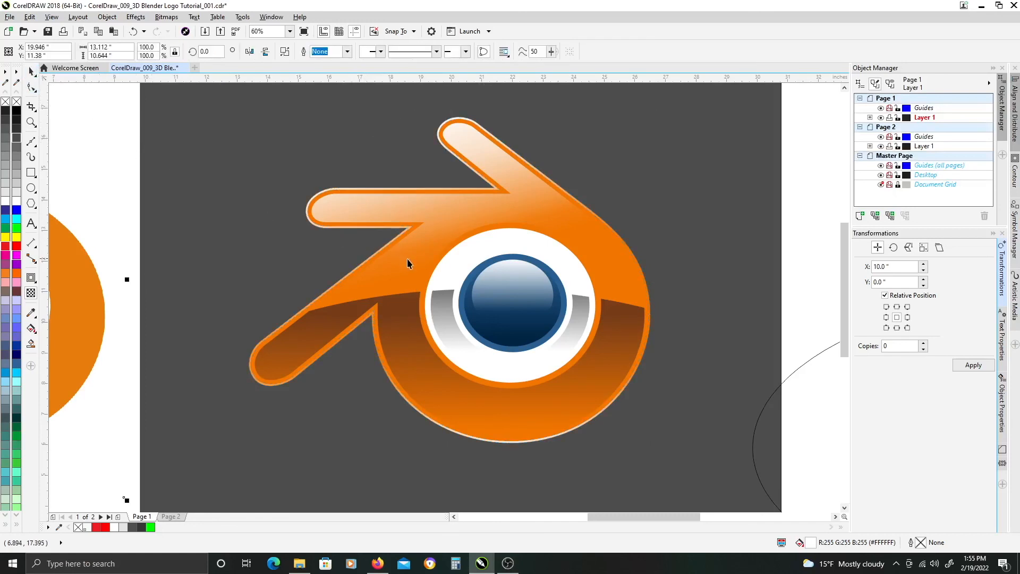
# Examine the glossy logo on its dark background and compare it with the original flat logo
pyautogui.scroll(-3, 407, 259)
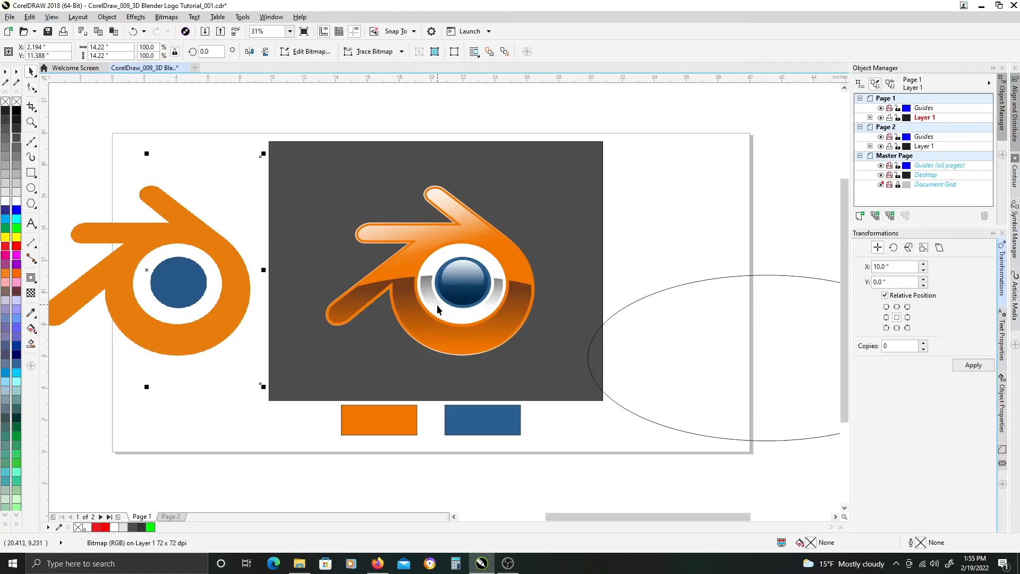
pyautogui.scroll(3, 417, 293)
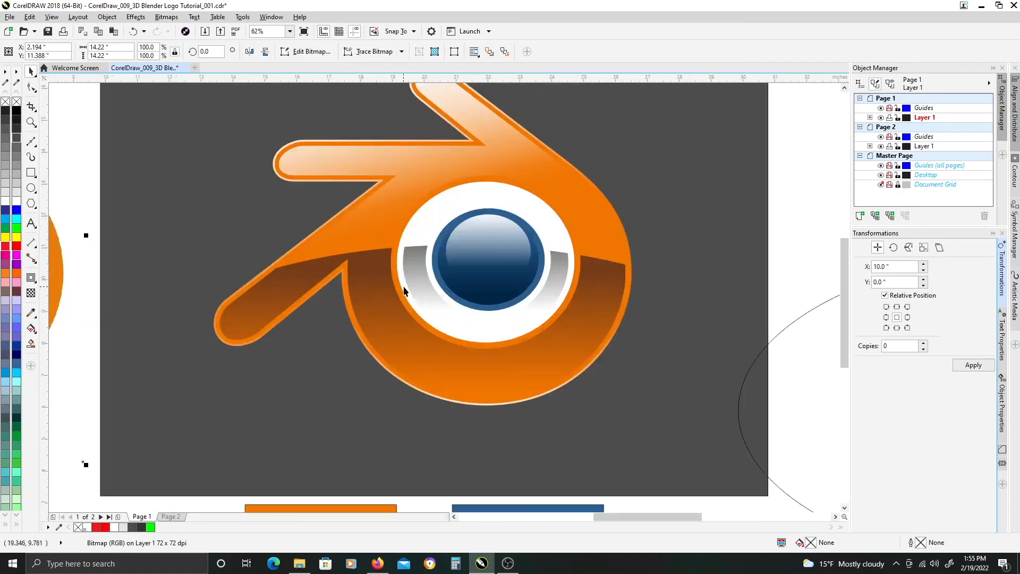
pyautogui.scroll(2, 507, 251)
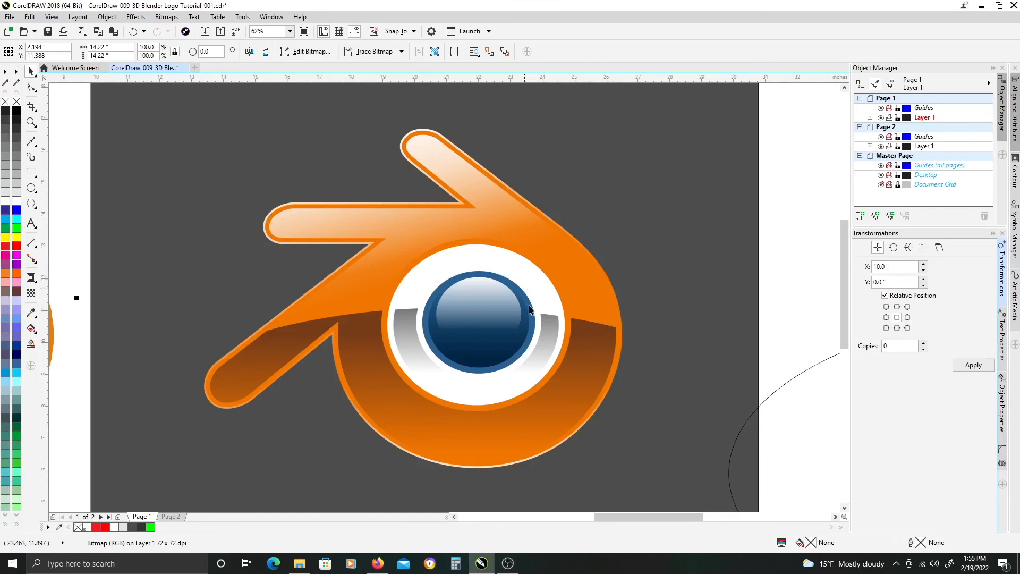
pyautogui.scroll(-3, 524, 282)
pyautogui.scroll(3, 426, 317)
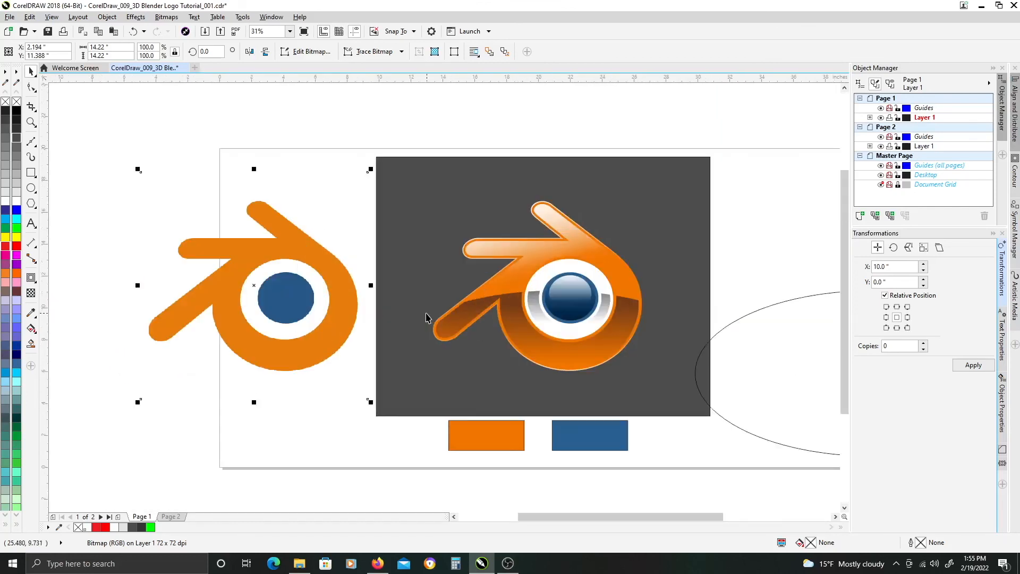
pyautogui.press('z')
pyautogui.moveTo(127, 129); pyautogui.dragTo(742, 442)
pyautogui.press('space')
pyautogui.click(387, 121)
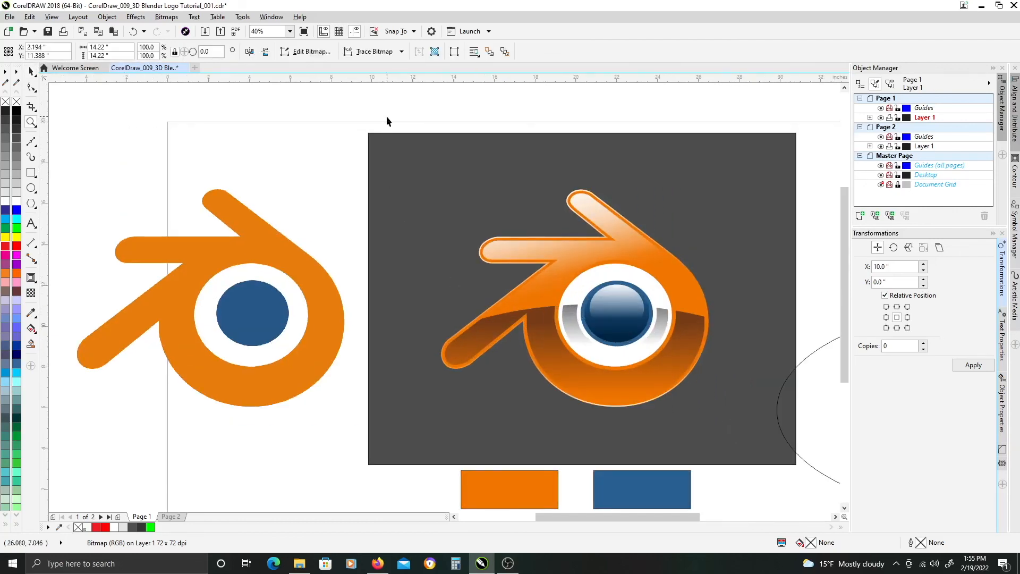